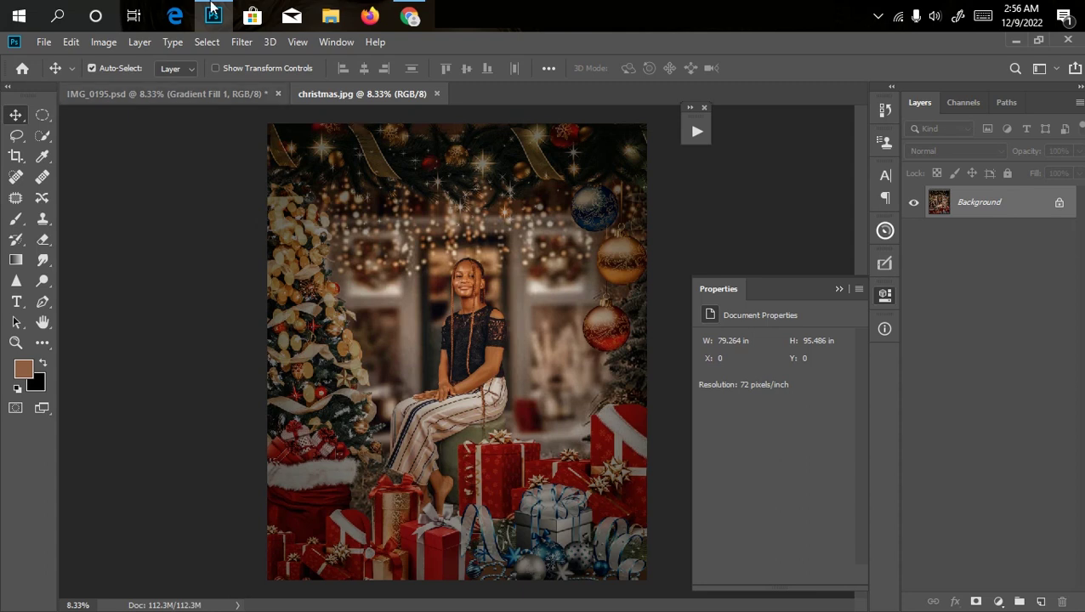
Step: Switch to Chrome, view the Reflex first video course details in the Selar store, and browse the other products
{"action": "left_click", "coordinate": [411, 17]}
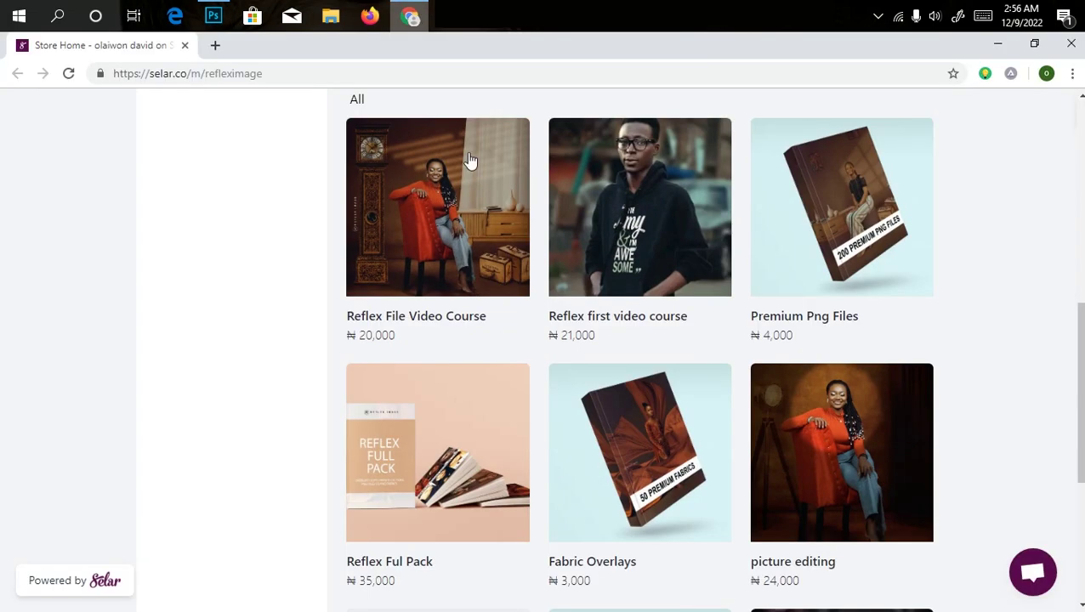
{"action": "left_click", "coordinate": [626, 226]}
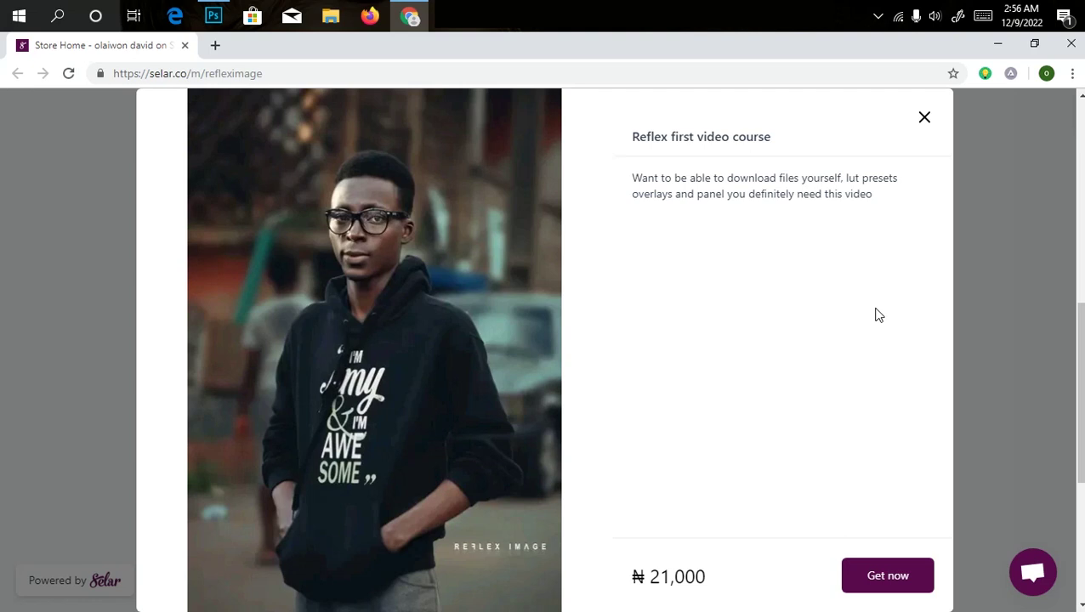
{"action": "left_click", "coordinate": [925, 118]}
{"action": "scroll", "coordinate": [1012, 283], "scroll_direction": "down", "scroll_amount": 2}
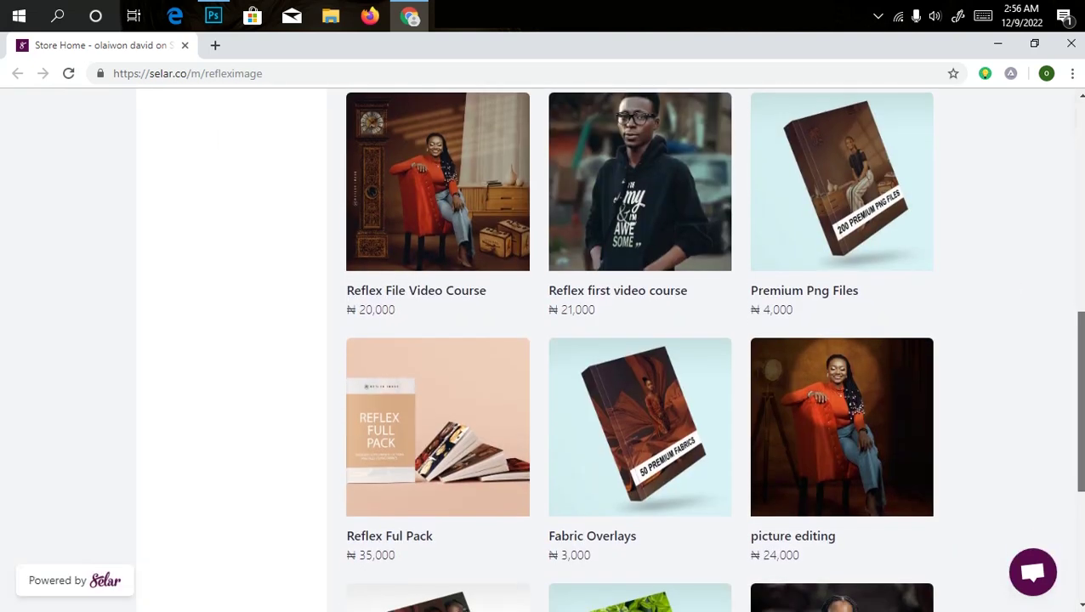
{"action": "left_click_drag", "start_coordinate": [1079, 418], "coordinate": [1076, 184]}
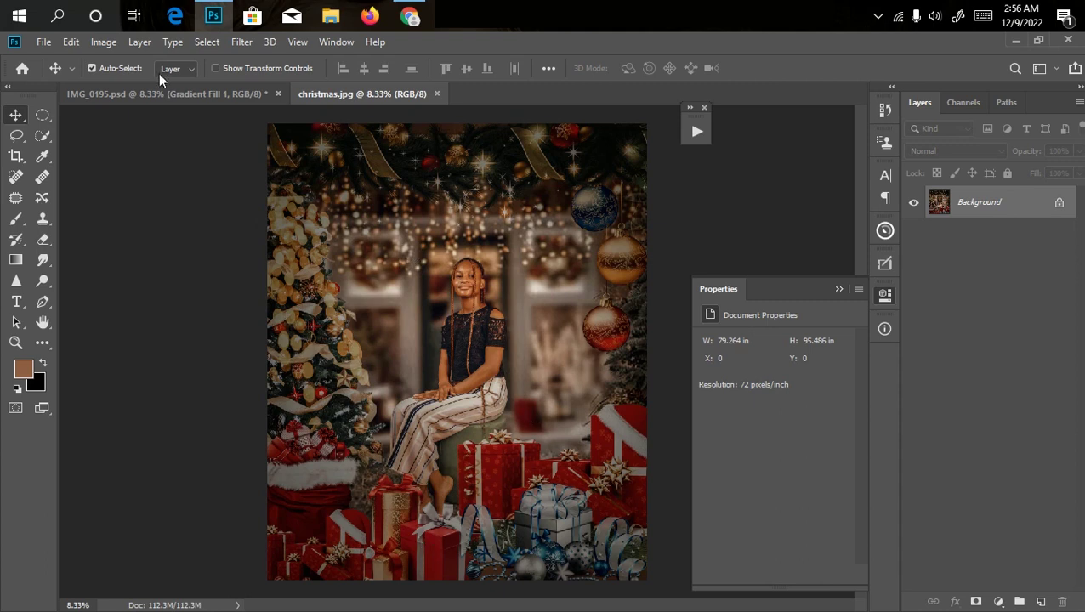
Step: In IMG_0195.psd, hide the layers from Gradient Fill 1 down to Layer 1, and show them again one by one to review the edits
{"action": "left_click", "coordinate": [160, 95]}
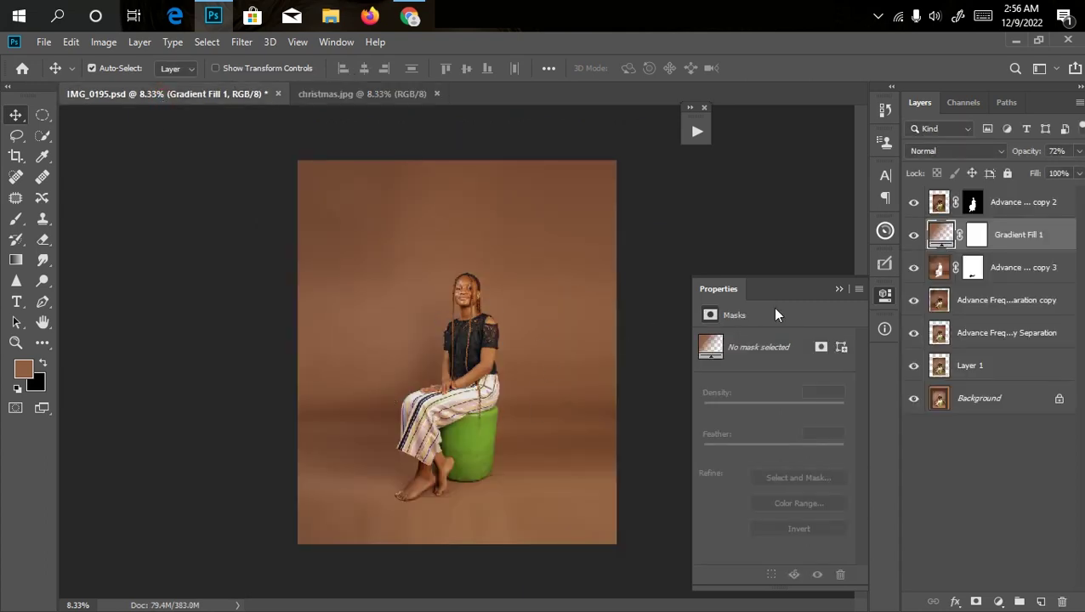
{"action": "left_click_drag", "start_coordinate": [915, 235], "coordinate": [917, 376]}
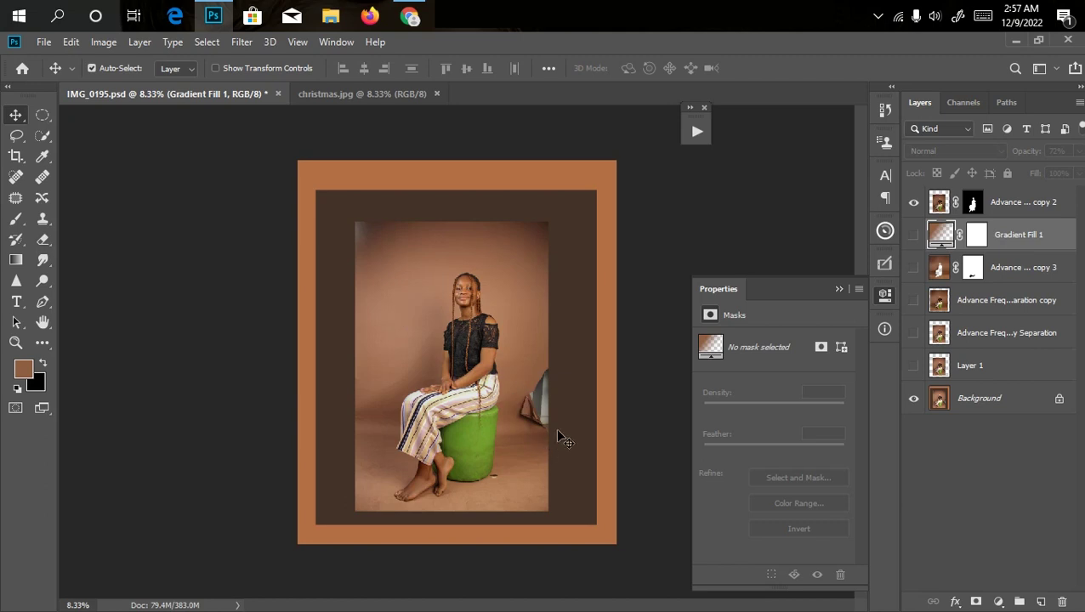
{"action": "left_click", "coordinate": [914, 365]}
{"action": "left_click", "coordinate": [915, 332]}
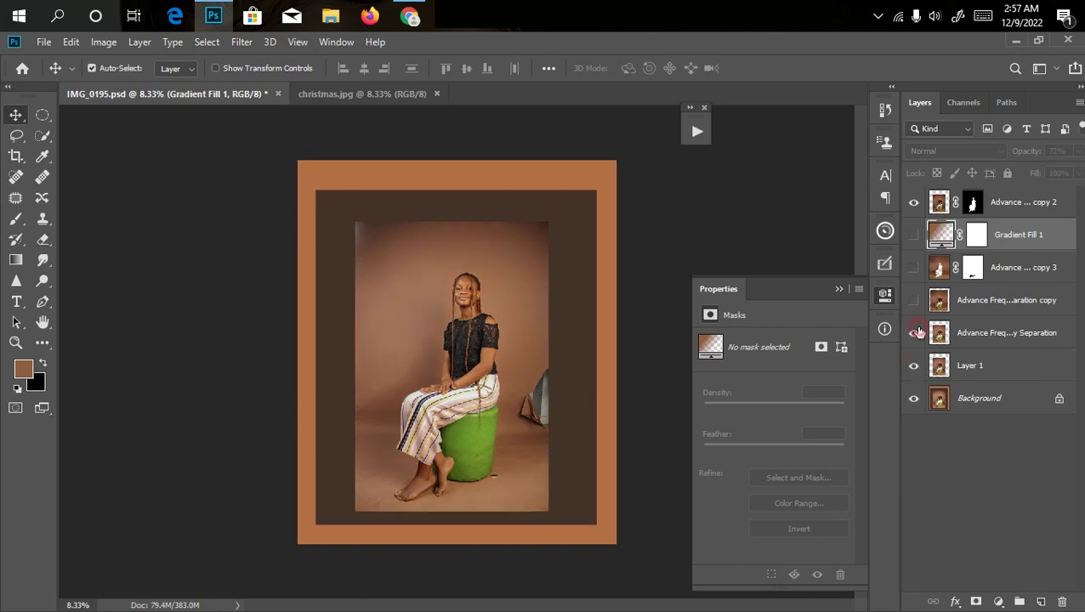
{"action": "left_click", "coordinate": [914, 299]}
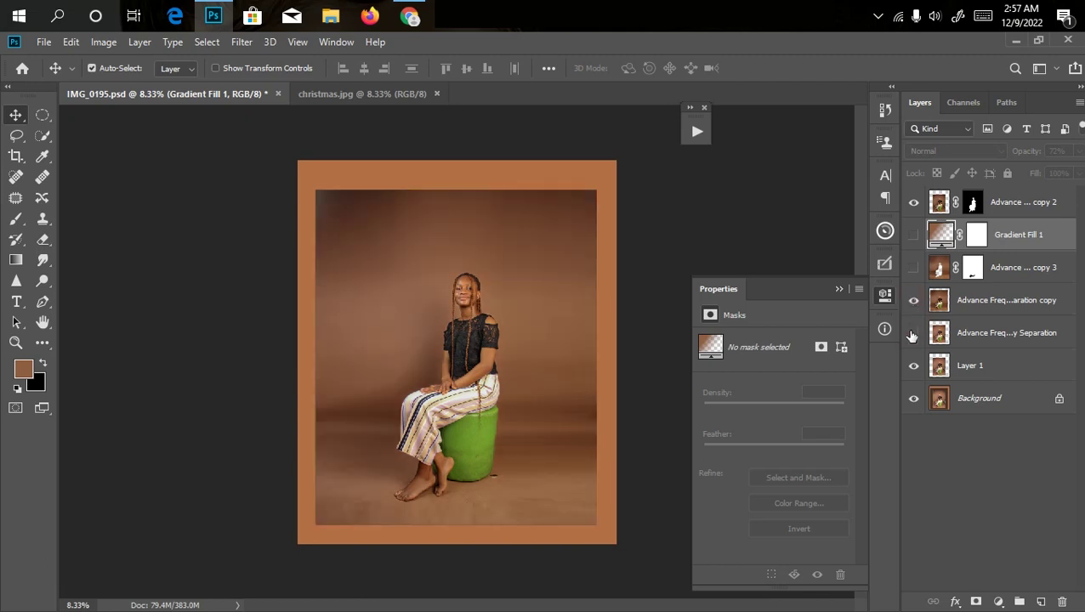
{"action": "left_click", "coordinate": [914, 268]}
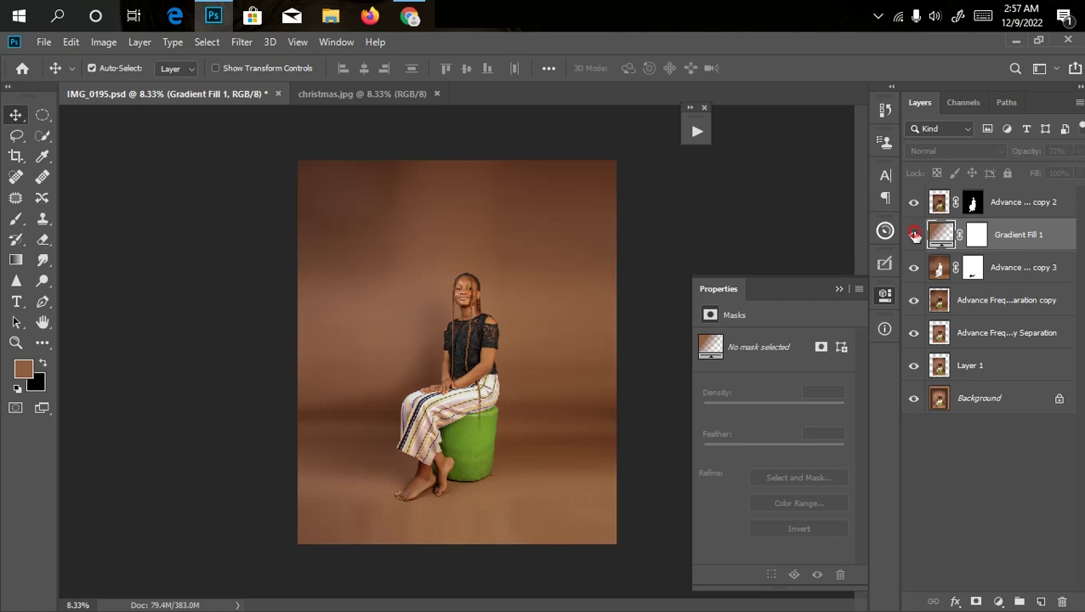
{"action": "left_click", "coordinate": [914, 234]}
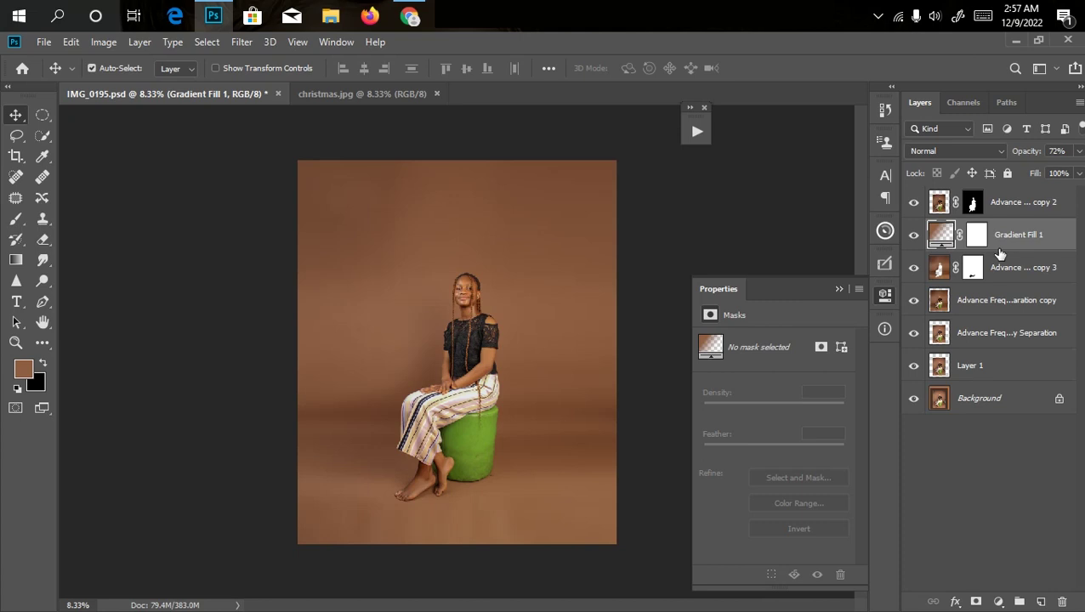
Step: Open the christmas folder from the desktop and maximize its window
{"action": "key", "text": "super+d"}
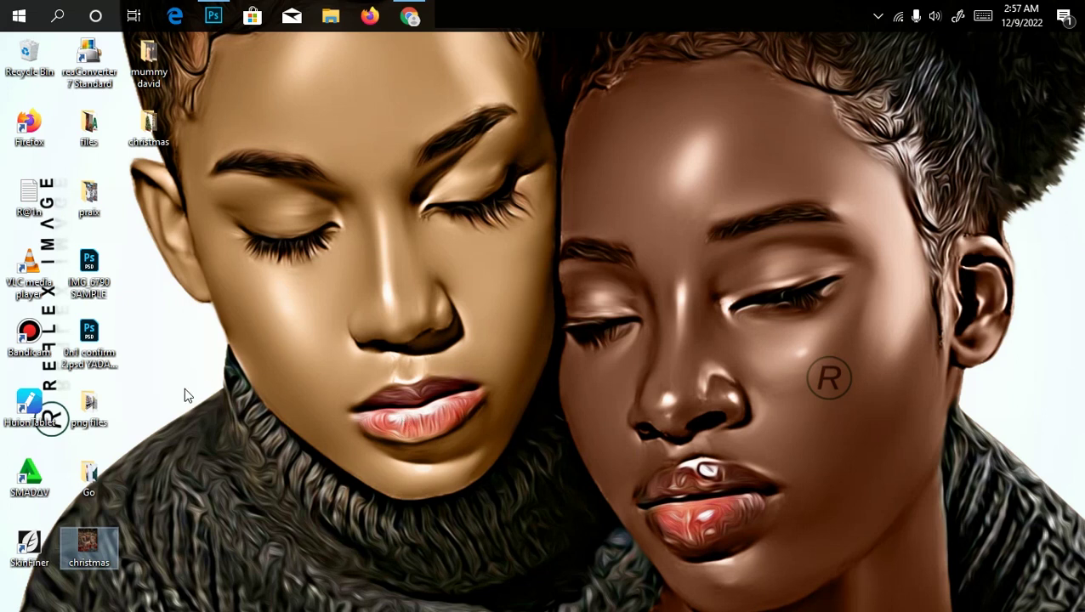
{"action": "left_click", "coordinate": [153, 126]}
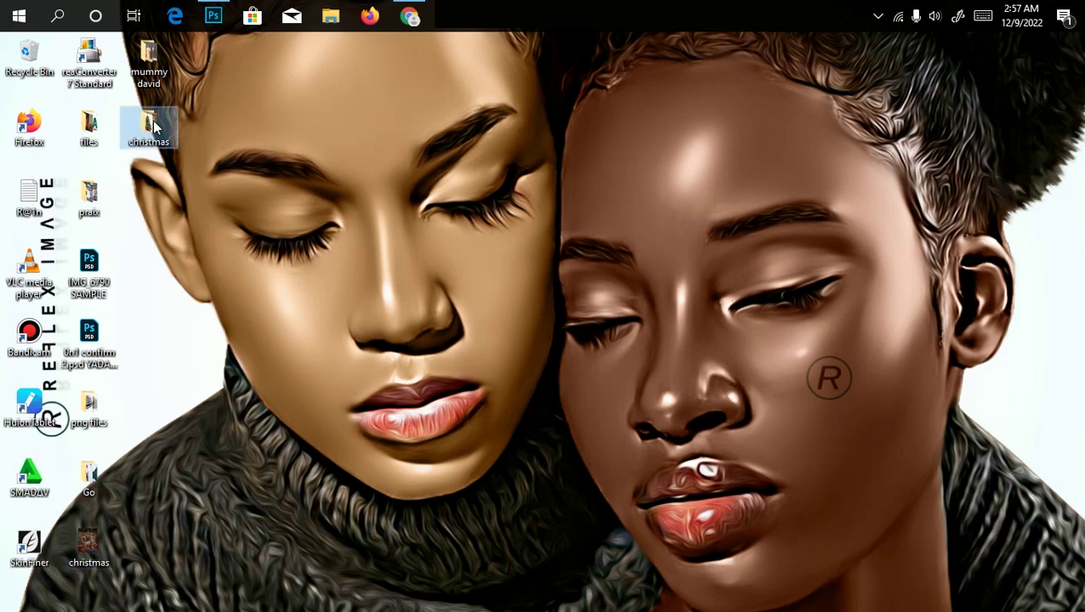
{"action": "double_click", "coordinate": [153, 126]}
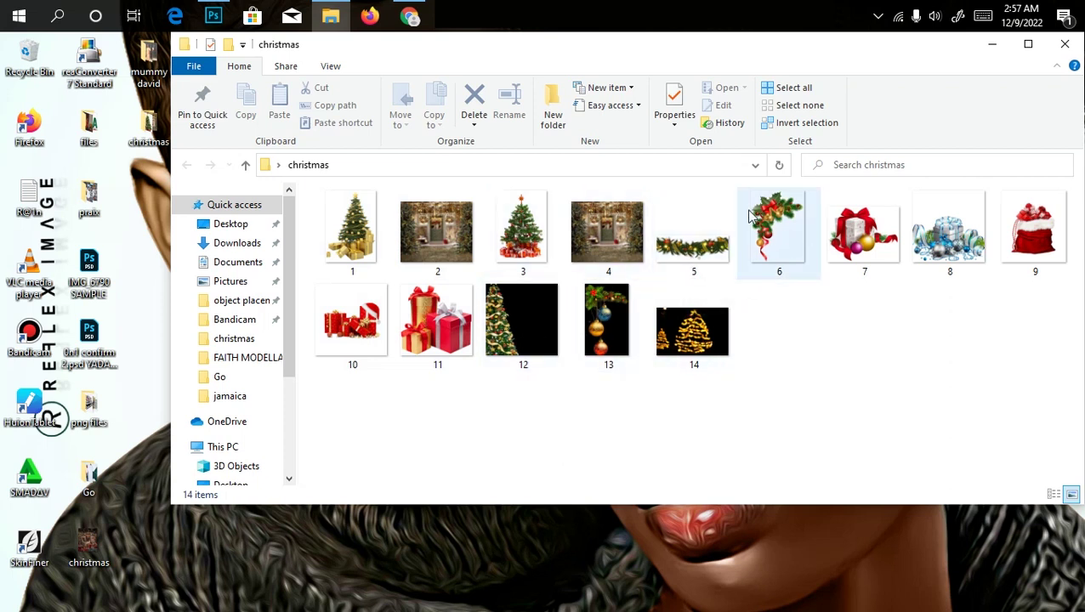
{"action": "left_click", "coordinate": [1027, 45]}
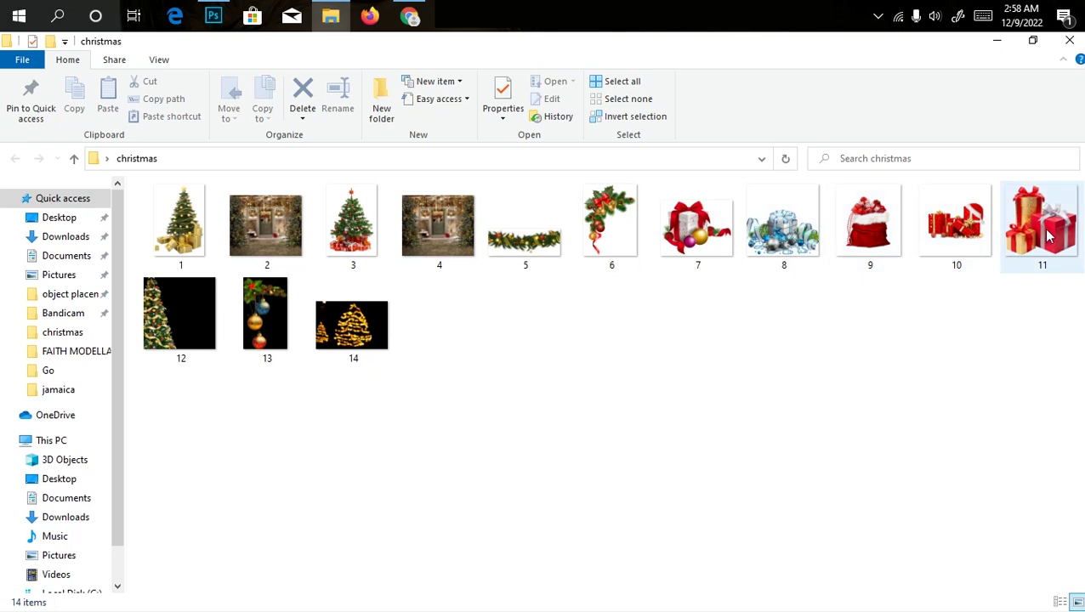
Step: Place image 11 from the christmas folder into IMG_0195.psd, scaled down beside the green stool at the picture's right edge
{"action": "left_click_drag", "start_coordinate": [1044, 255], "coordinate": [466, 365]}
{"action": "left_click_drag", "start_coordinate": [346, 243], "coordinate": [440, 335]}
{"action": "left_click_drag", "start_coordinate": [531, 439], "coordinate": [599, 483]}
{"action": "key", "text": "Return"}
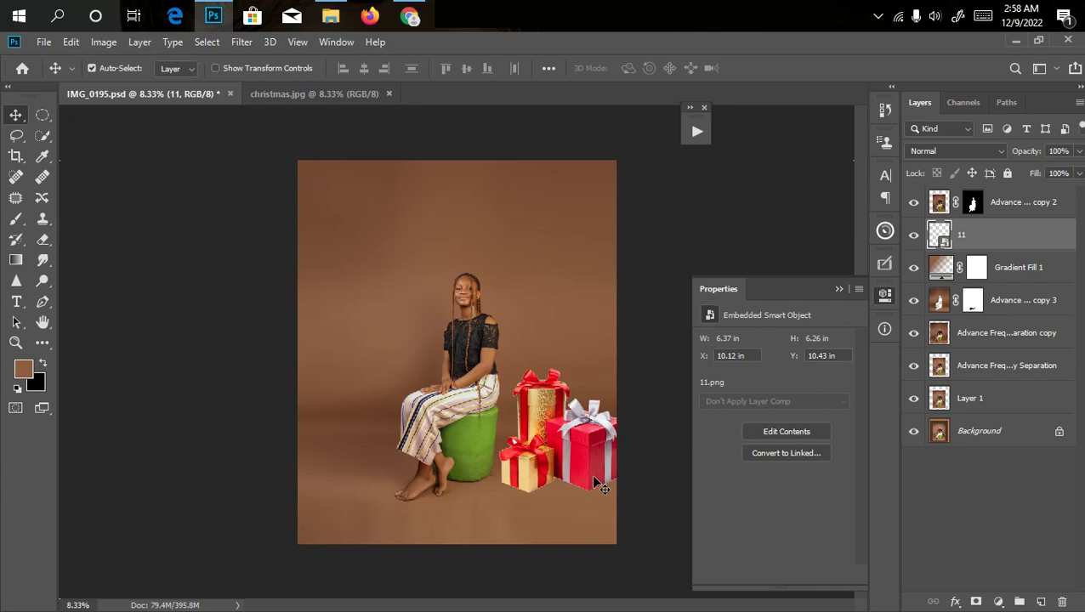
{"action": "scroll", "coordinate": [581, 481], "scroll_direction": "up", "scroll_amount": 2}
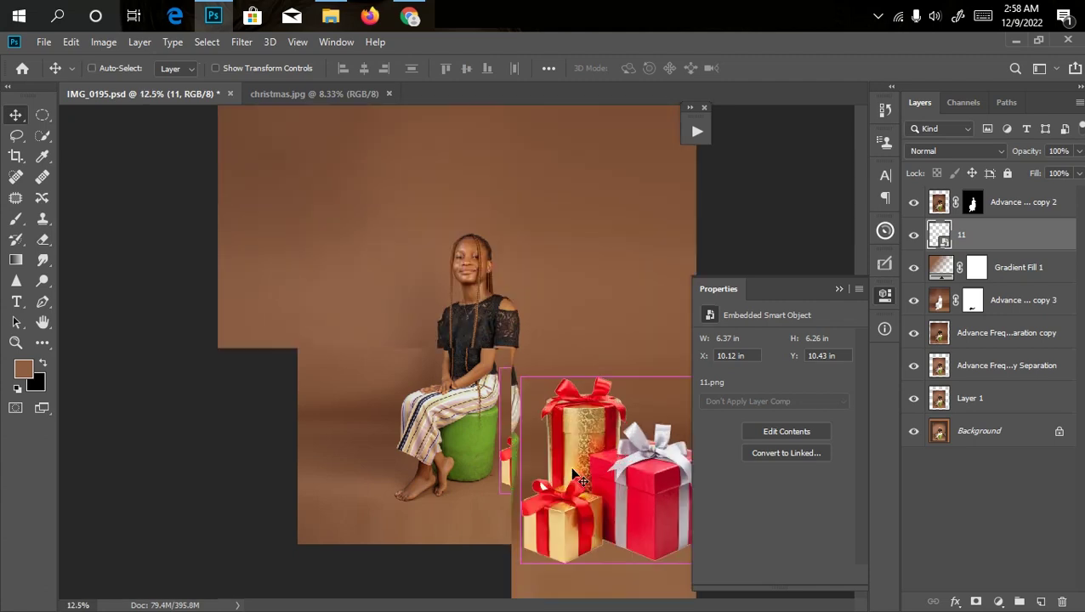
{"action": "scroll", "coordinate": [510, 472], "scroll_direction": "down", "scroll_amount": 1}
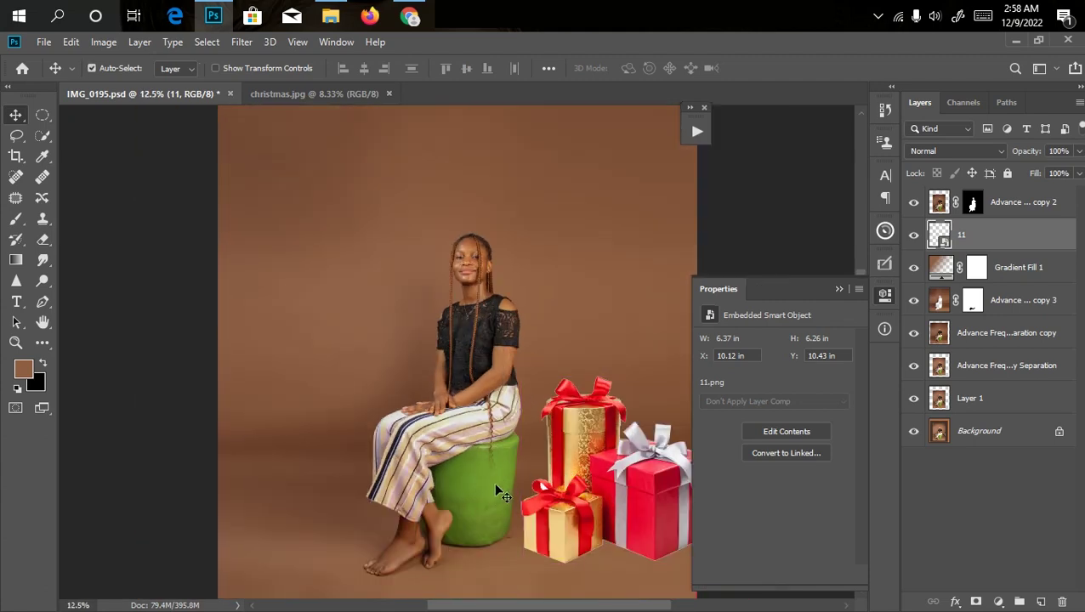
{"action": "scroll", "coordinate": [551, 511], "scroll_direction": "up", "scroll_amount": 2}
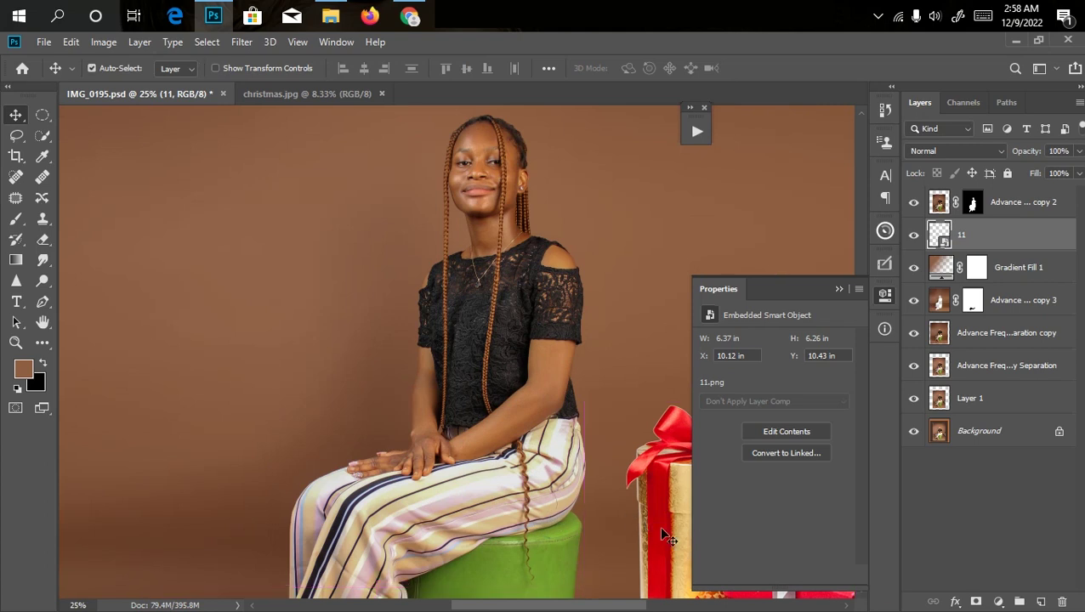
{"action": "scroll", "coordinate": [672, 585], "scroll_direction": "down", "scroll_amount": 1}
{"action": "scroll", "coordinate": [672, 585], "scroll_direction": "down", "scroll_amount": 2}
{"action": "key", "text": "ctrl"}
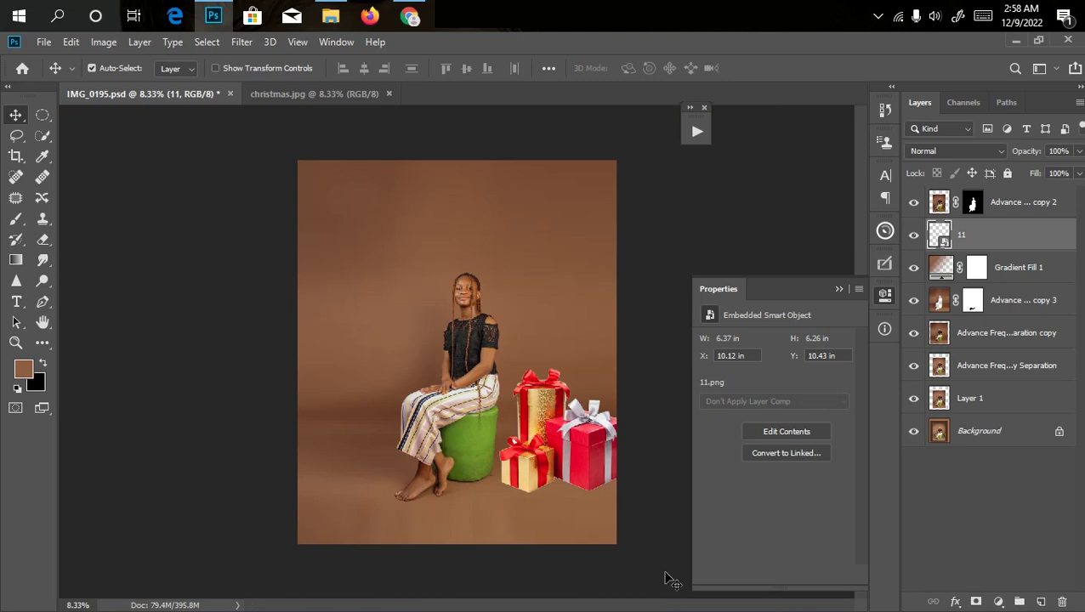
Step: Place image 10 from the christmas folder into the portrait, scaled to 85.90% and positioned over the gift boxes beside the stool
{"action": "key", "text": "alt+Tab"}
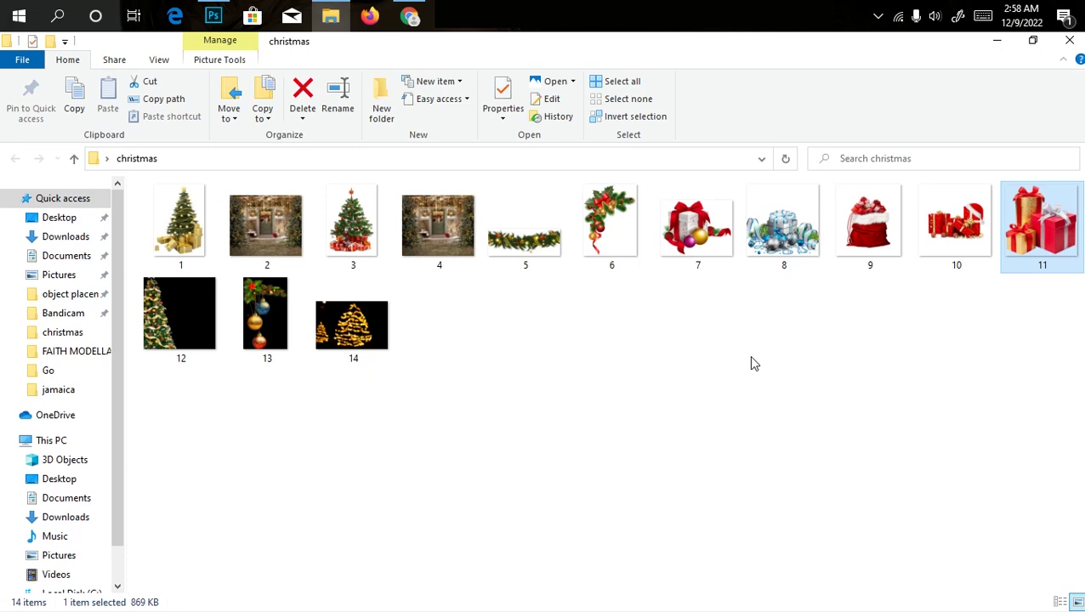
{"action": "left_click_drag", "start_coordinate": [956, 243], "coordinate": [430, 455]}
{"action": "key", "text": "Return"}
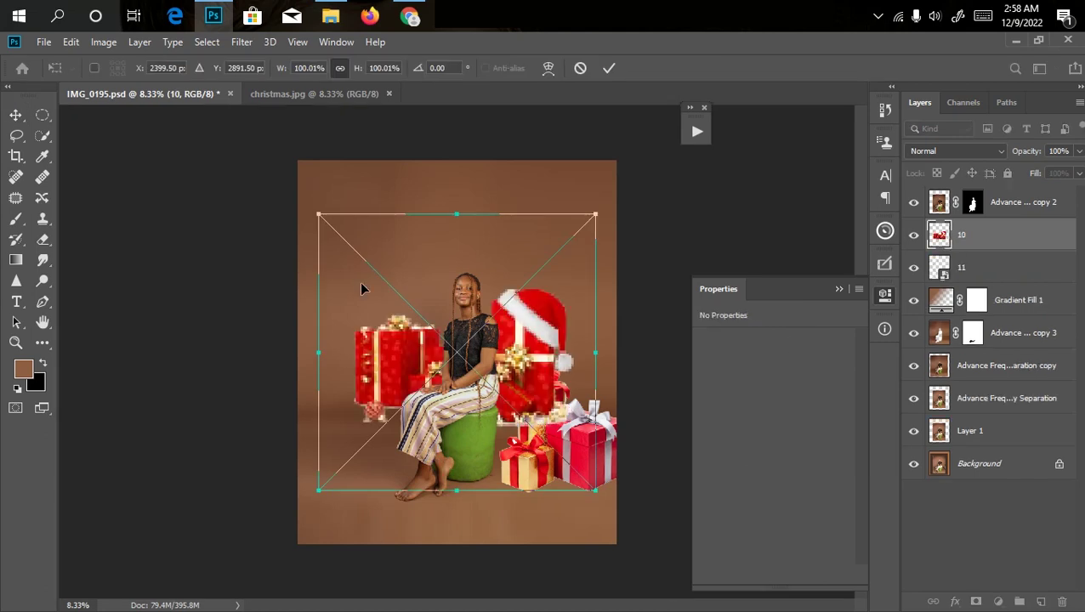
{"action": "left_click_drag", "start_coordinate": [315, 214], "coordinate": [359, 254]}
{"action": "left_click_drag", "start_coordinate": [500, 362], "coordinate": [532, 417]}
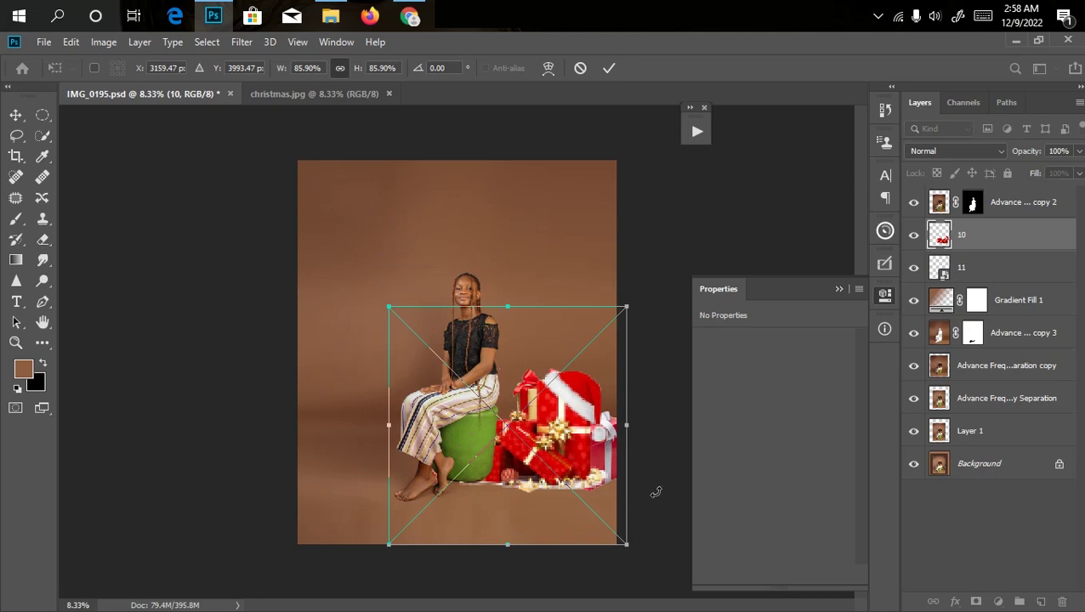
{"action": "key", "text": "Return"}
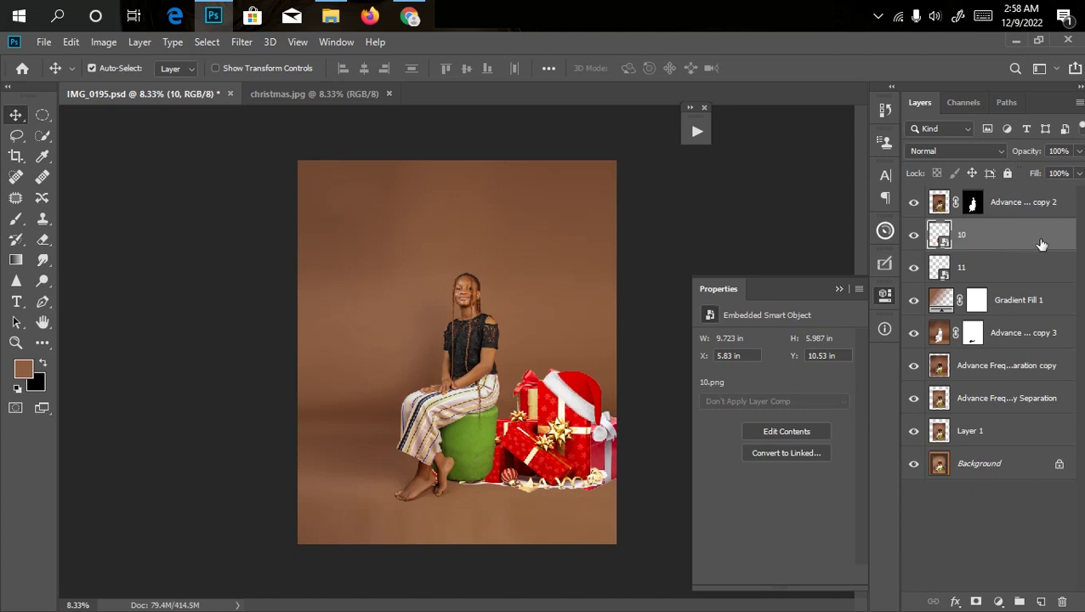
Step: Move layer 10 to the top of the layer stack and shift its gifts into the picture's lower-right corner
{"action": "left_click_drag", "start_coordinate": [1041, 245], "coordinate": [1006, 192]}
{"action": "left_click_drag", "start_coordinate": [500, 441], "coordinate": [518, 504]}
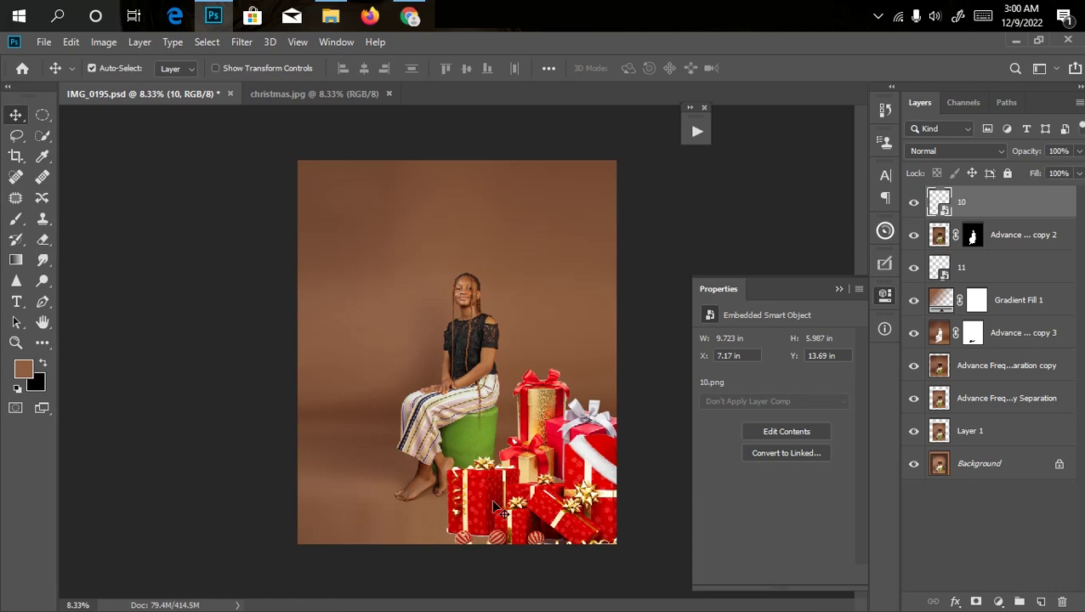
{"action": "mouse_move", "coordinate": [492, 508]}
{"action": "left_mouse_down"}
{"action": "mouse_move", "coordinate": [503, 529]}
{"action": "mouse_move", "coordinate": [492, 531]}
{"action": "mouse_move", "coordinate": [507, 523]}
{"action": "left_mouse_up"}
Step: Scale the red gifts on layer 10 up to 90.50%, extending them toward the woman's feet
{"action": "key", "text": "ctrl+t"}
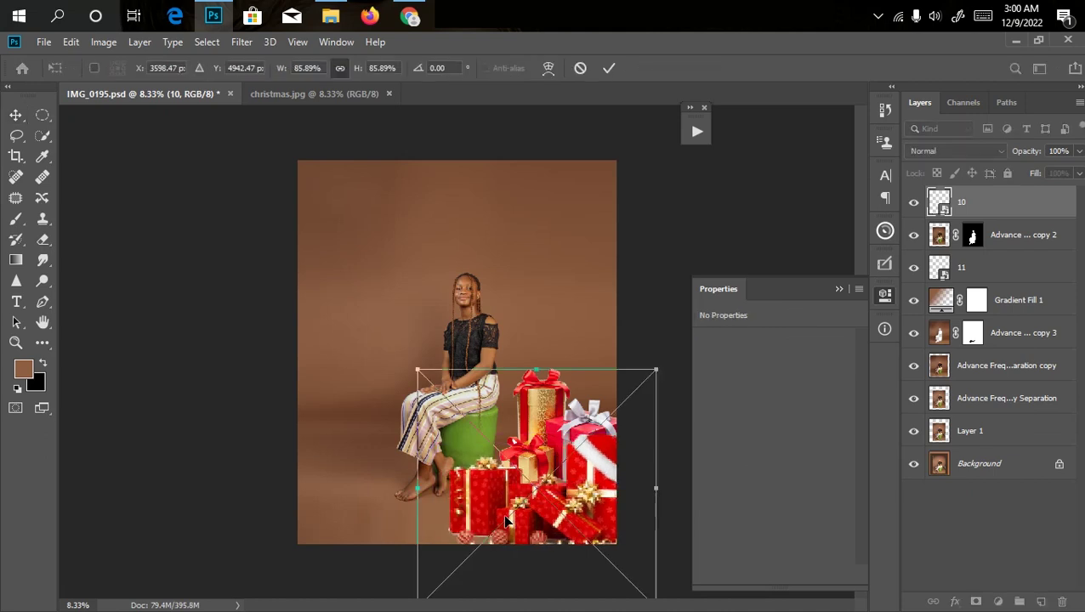
{"action": "left_click_drag", "start_coordinate": [417, 488], "coordinate": [404, 489]}
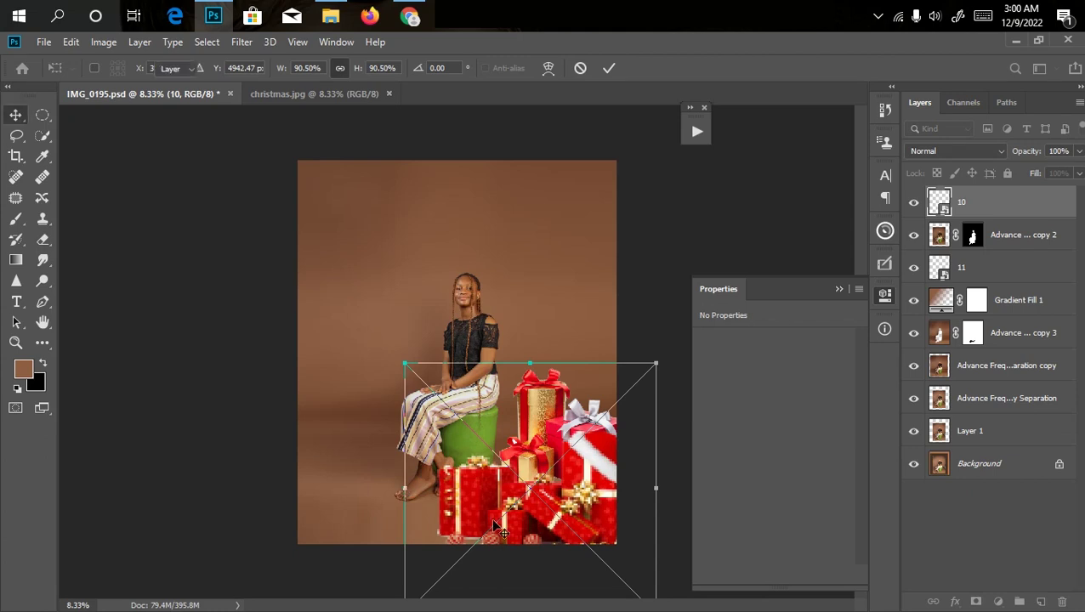
{"action": "key", "text": "Return"}
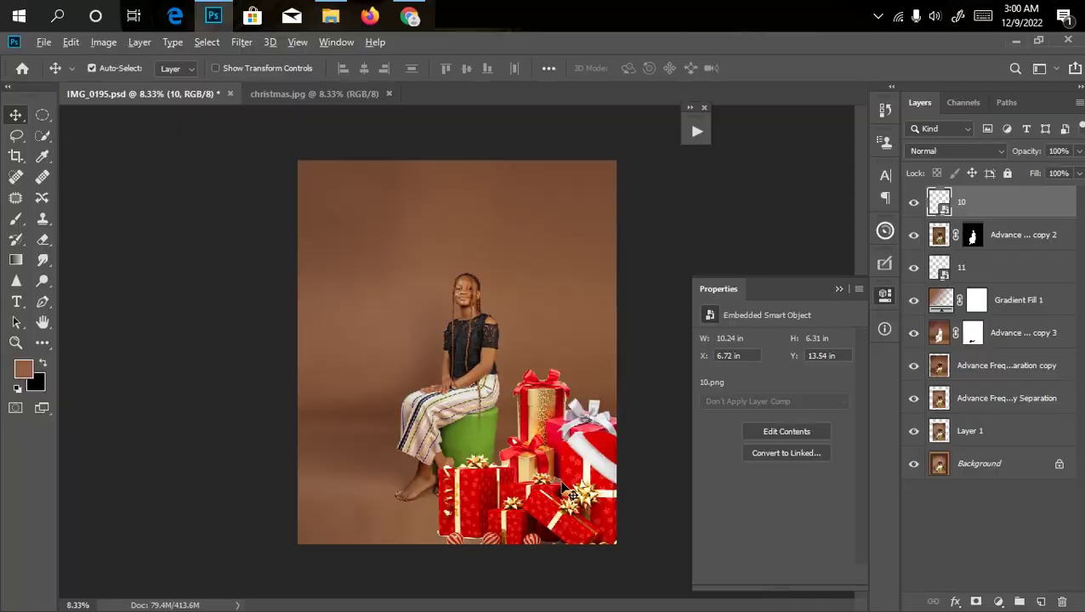
Step: Place image 9, the red gift sack, scaled to 50.93% at the picture's left edge beside the woman's legs
{"action": "key", "text": "alt+Tab"}
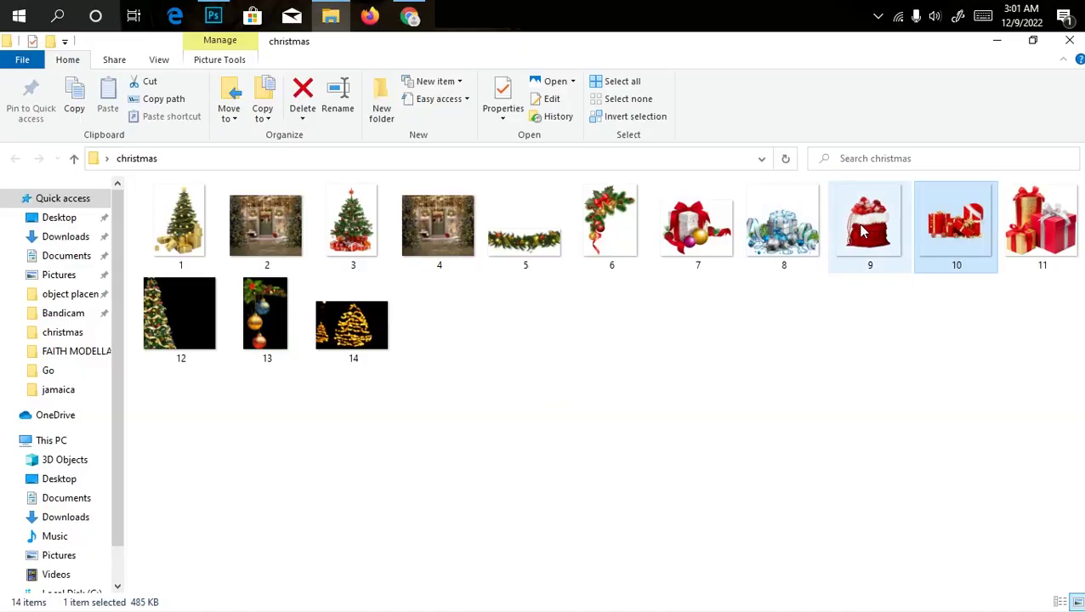
{"action": "left_click_drag", "start_coordinate": [876, 224], "coordinate": [326, 483]}
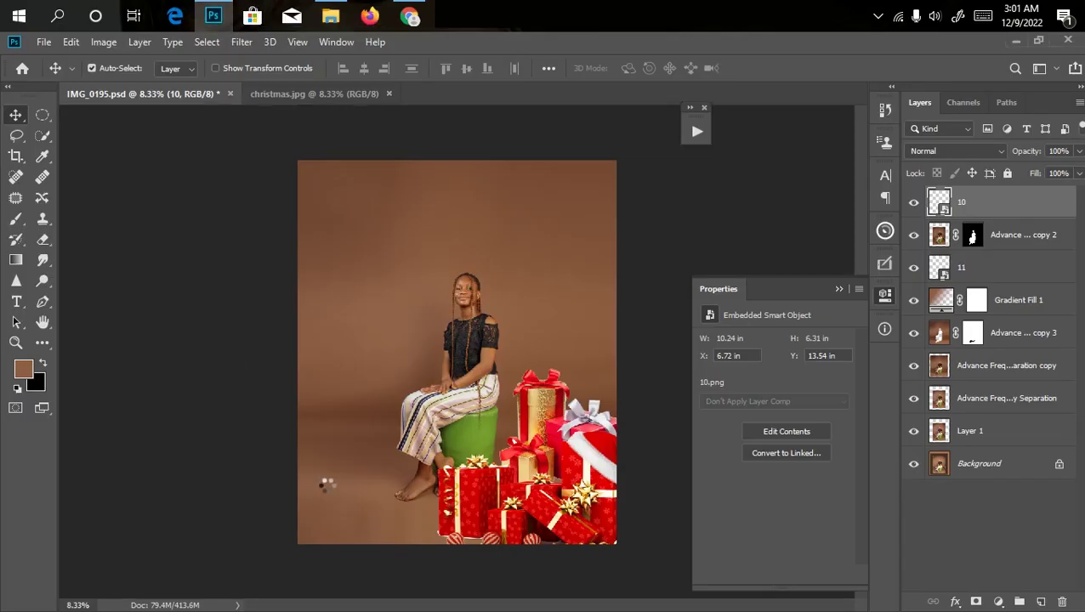
{"action": "left_click_drag", "start_coordinate": [604, 192], "coordinate": [474, 334]}
{"action": "left_click_drag", "start_coordinate": [372, 428], "coordinate": [303, 468]}
{"action": "left_click_drag", "start_coordinate": [265, 368], "coordinate": [282, 375]}
{"action": "left_click_drag", "start_coordinate": [336, 445], "coordinate": [341, 434]}
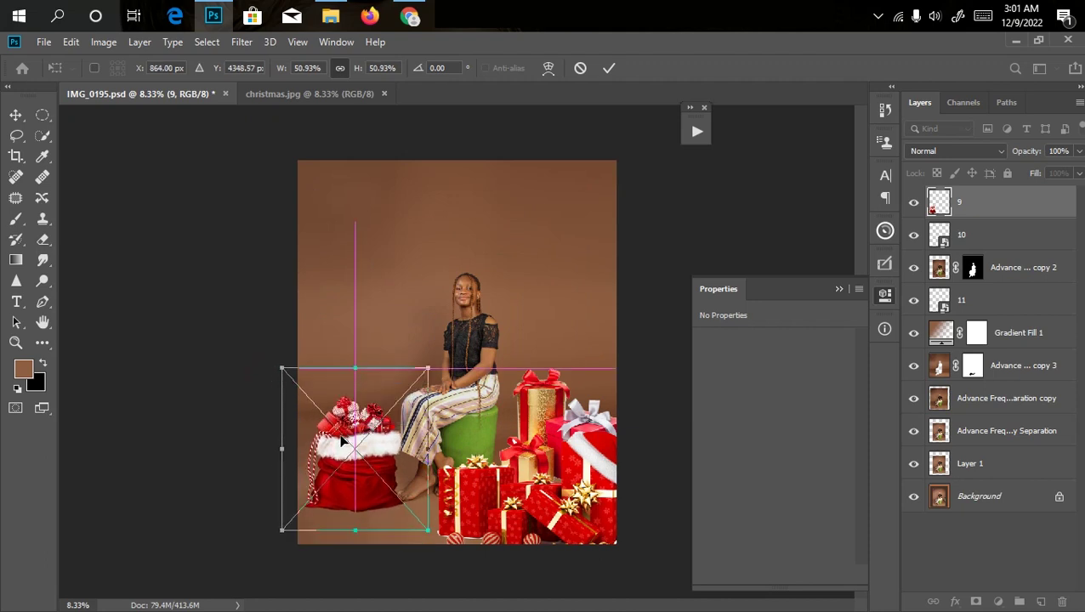
{"action": "key", "text": "Return"}
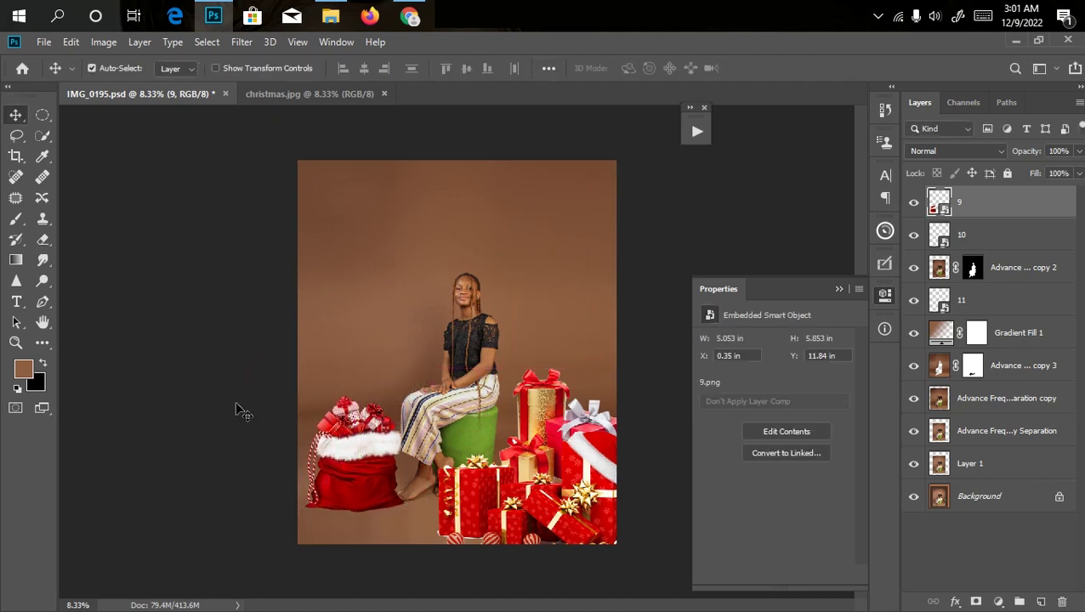
{"action": "left_click_drag", "start_coordinate": [334, 477], "coordinate": [336, 470]}
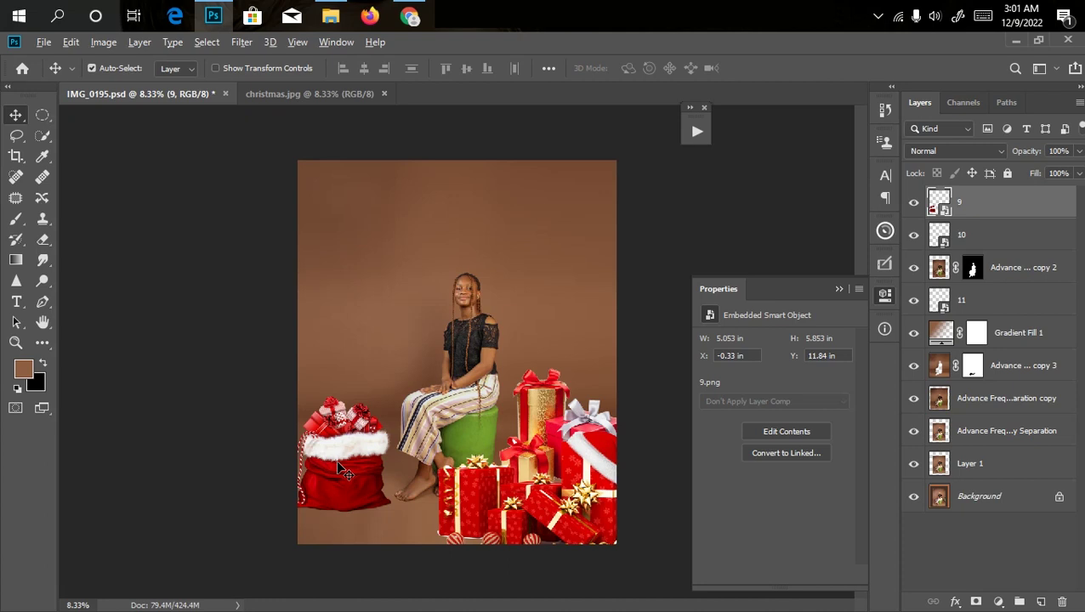
Step: Place image 7, the white gift with baubles, from the christmas folder, scaled to 9.75% in the picture's lower-left corner in front of the sack
{"action": "key", "text": "alt+Tab"}
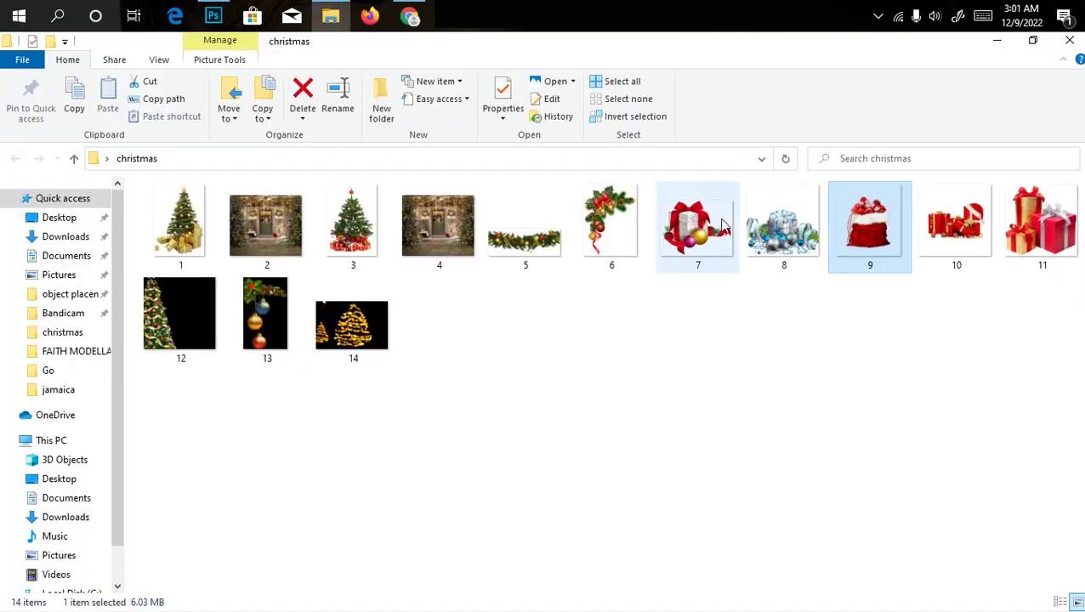
{"action": "left_click_drag", "start_coordinate": [696, 229], "coordinate": [442, 374]}
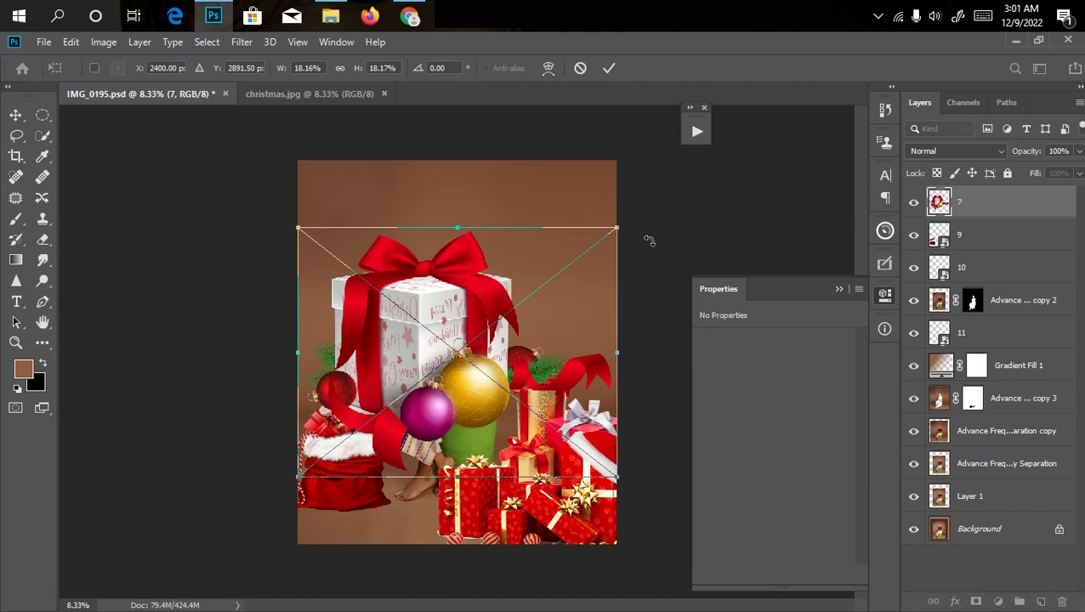
{"action": "left_click_drag", "start_coordinate": [625, 223], "coordinate": [470, 352]}
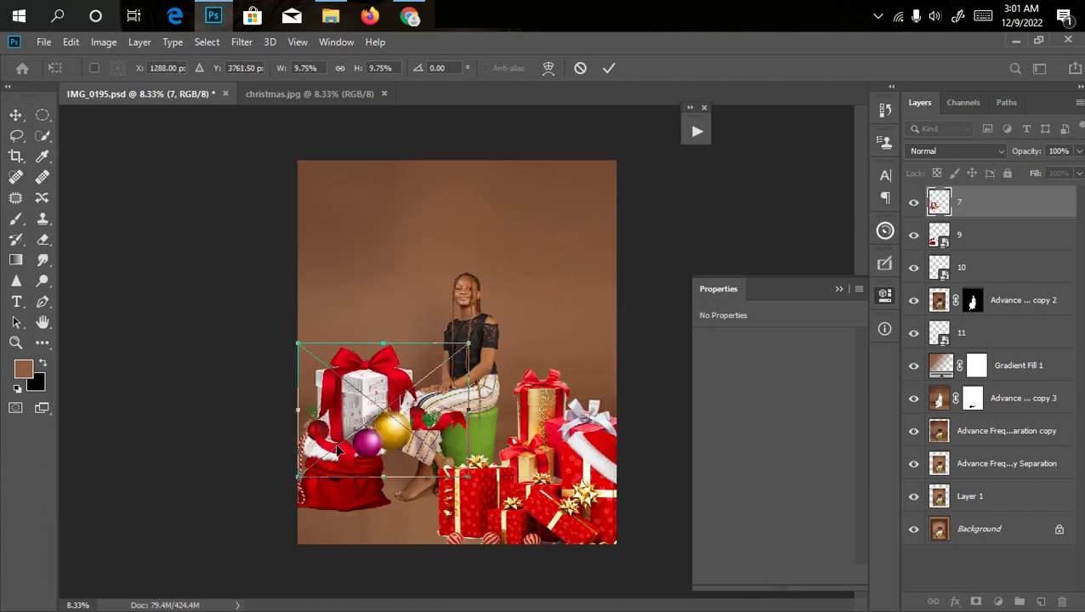
{"action": "left_click_drag", "start_coordinate": [343, 451], "coordinate": [325, 514]}
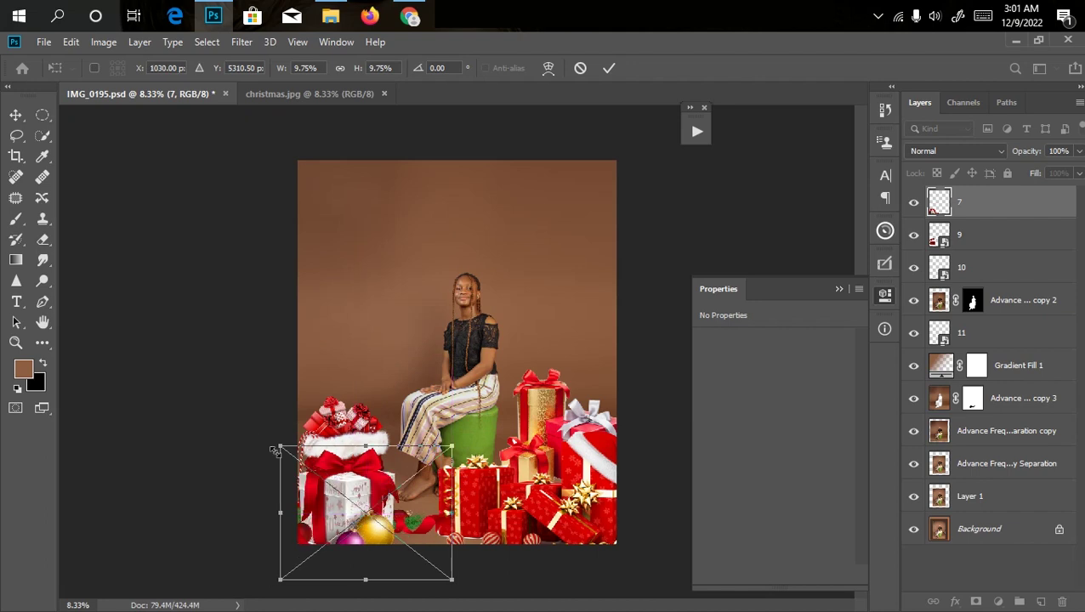
{"action": "key", "text": "Return"}
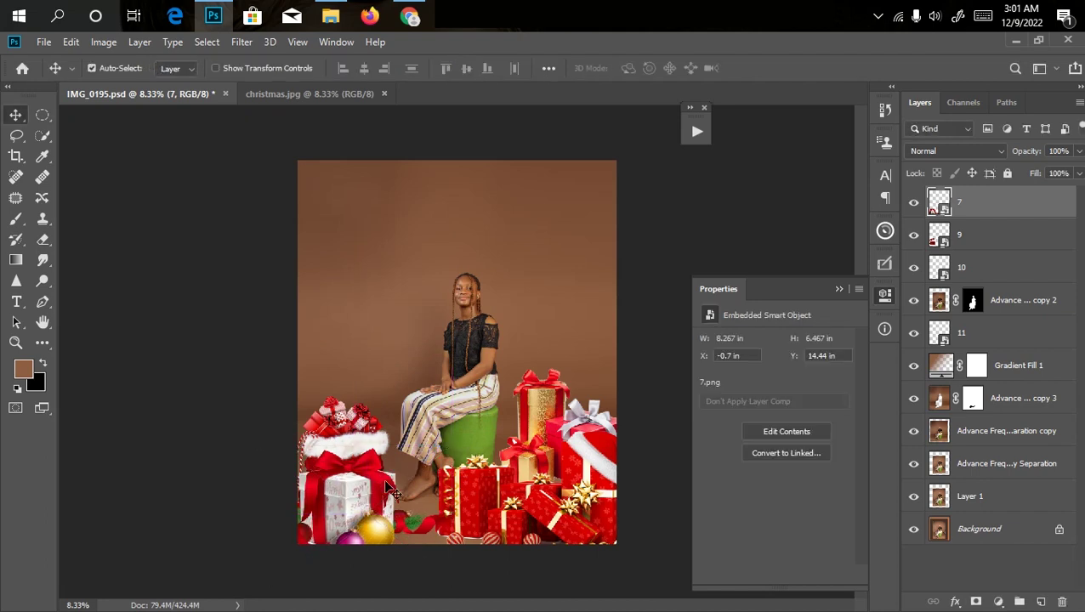
Step: Place image 10 from the christmas folder again, about 8.2 by 5.1 in, along the picture's lower edge in front of the woman's feet
{"action": "key", "text": "alt+Tab"}
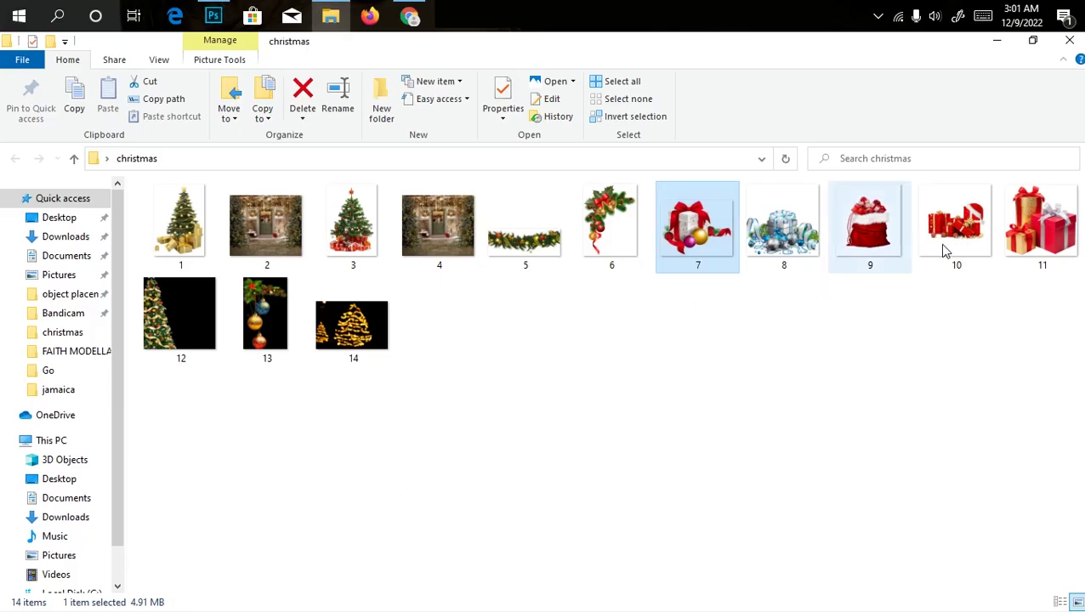
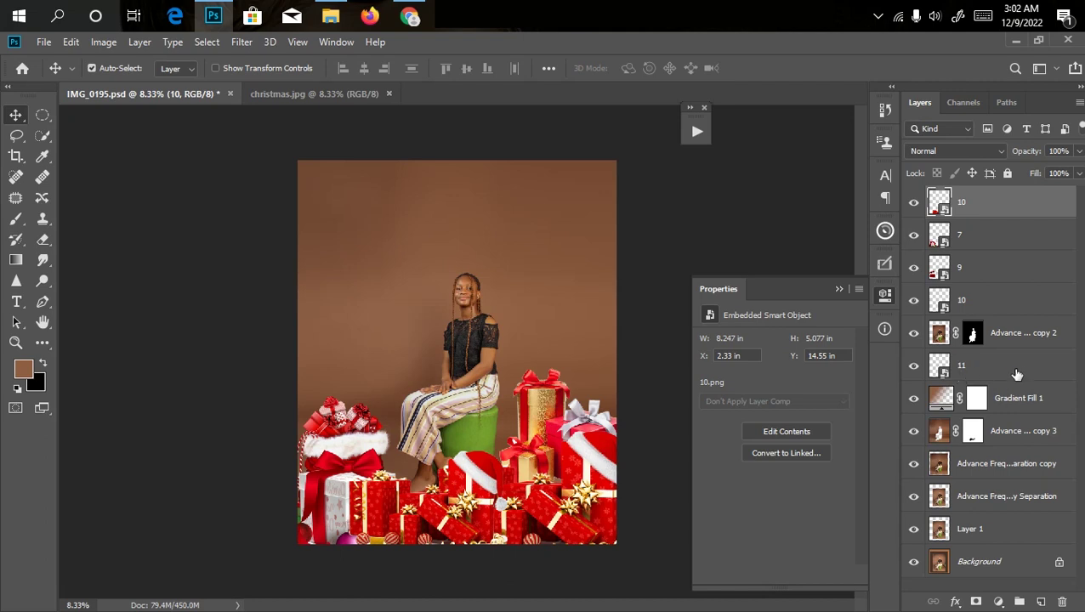
Step: Place image 9 above layer 11, scaled to 42.28% and rotated -0.26°, behind the woman's legs beside the first sack
{"action": "left_click", "coordinate": [998, 370]}
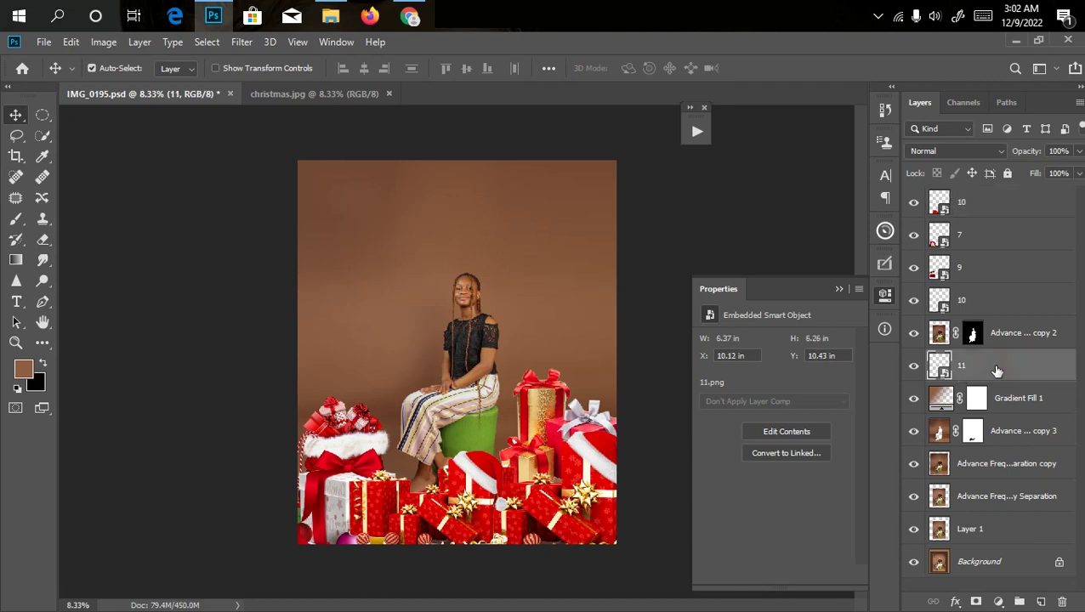
{"action": "key", "text": "alt+Tab"}
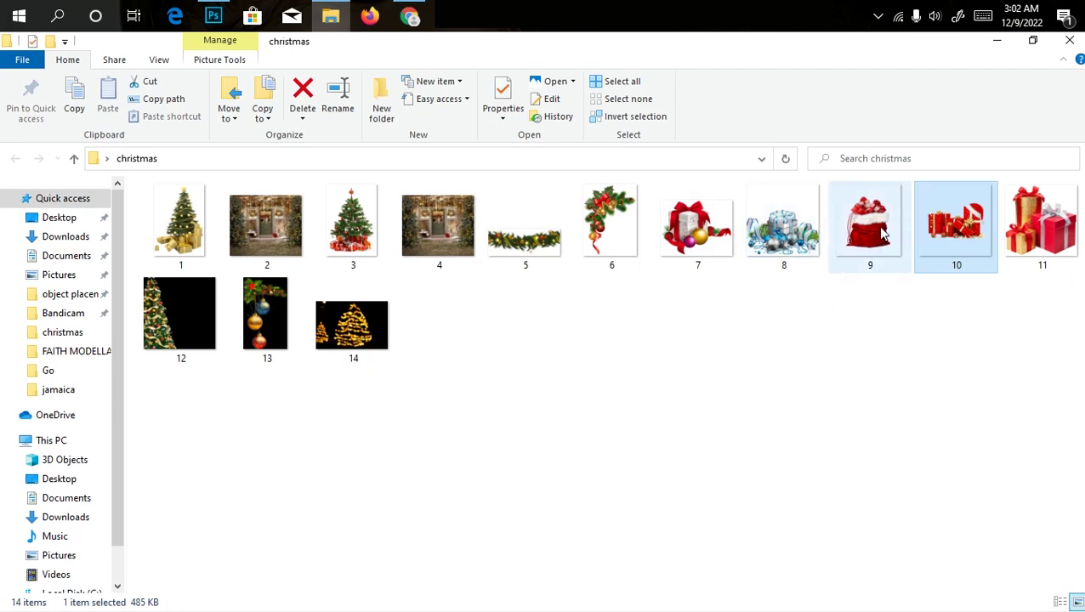
{"action": "left_click_drag", "start_coordinate": [879, 225], "coordinate": [368, 336]}
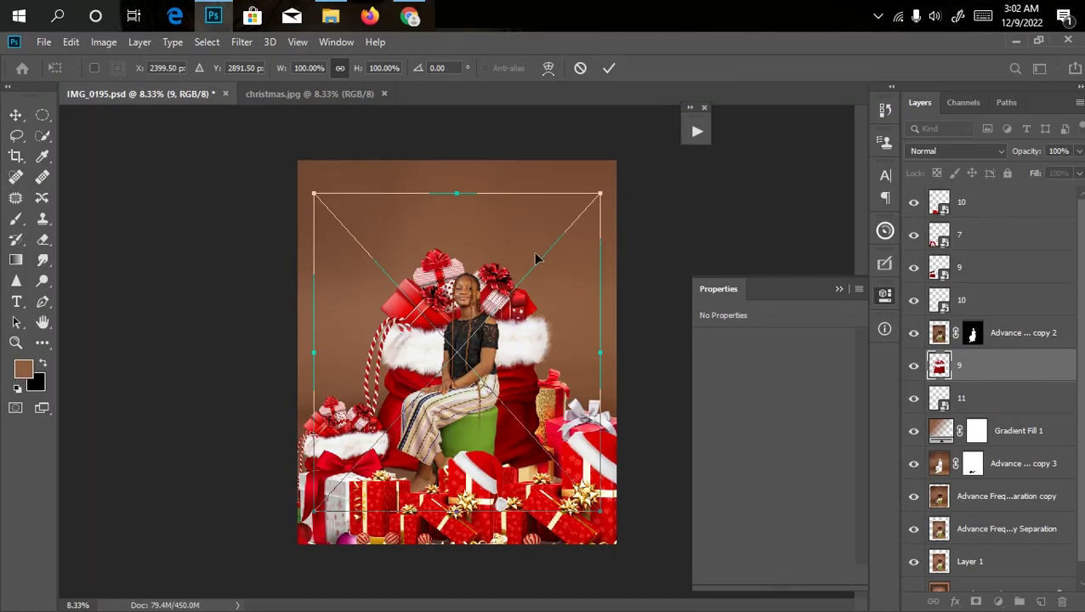
{"action": "left_click_drag", "start_coordinate": [597, 195], "coordinate": [497, 272]}
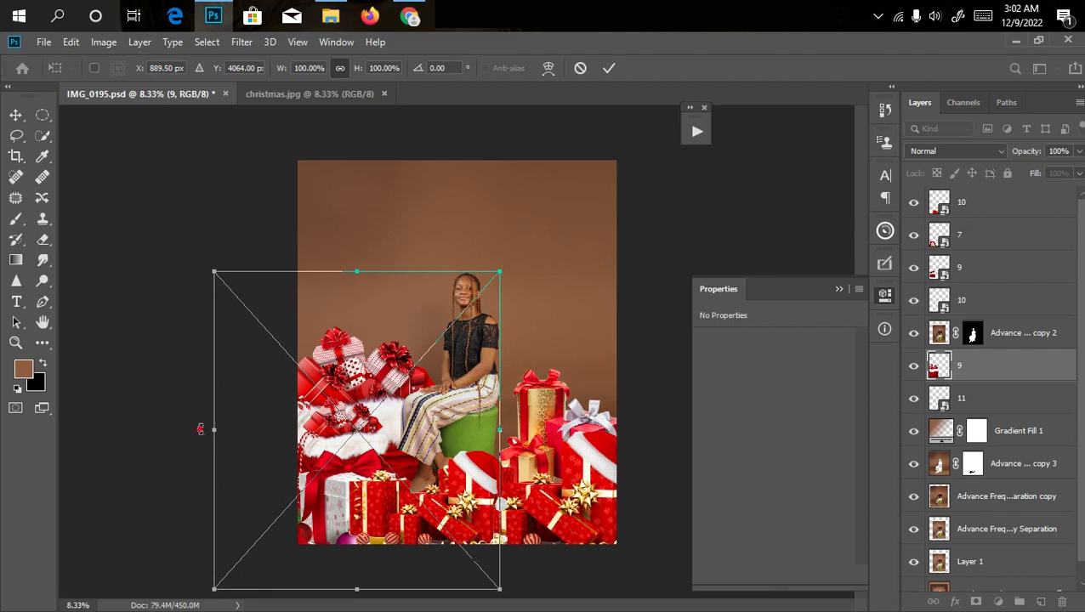
{"action": "left_click_drag", "start_coordinate": [201, 429], "coordinate": [271, 437]}
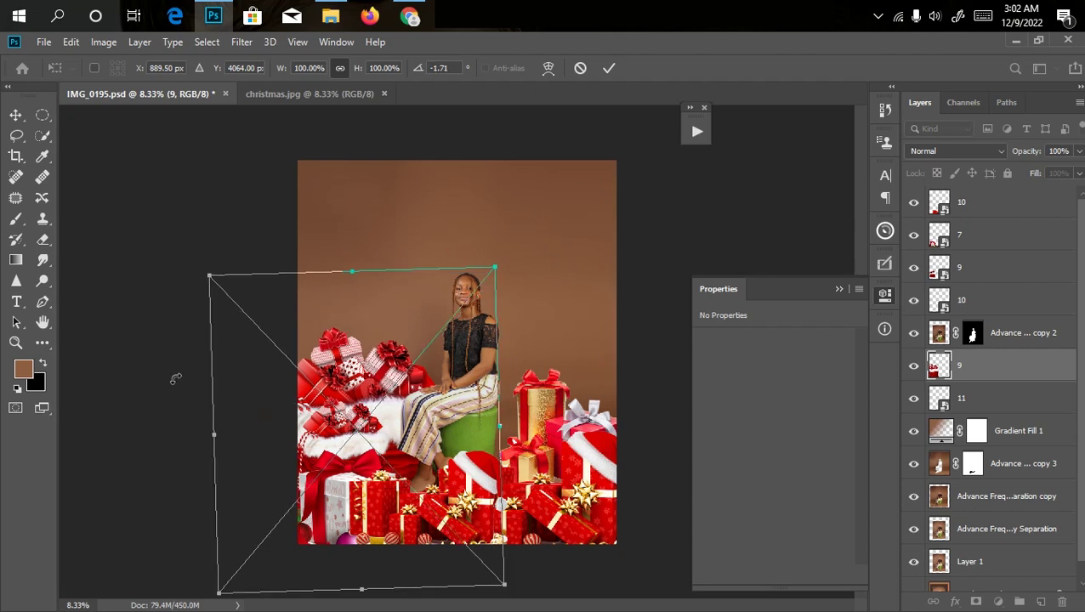
{"action": "left_click_drag", "start_coordinate": [208, 274], "coordinate": [289, 391]}
{"action": "left_click_drag", "start_coordinate": [307, 338], "coordinate": [289, 374]}
{"action": "left_click_drag", "start_coordinate": [390, 499], "coordinate": [385, 428]}
{"action": "left_click_drag", "start_coordinate": [287, 295], "coordinate": [414, 467]}
{"action": "mouse_move", "coordinate": [306, 336]}
{"action": "left_mouse_down"}
{"action": "mouse_move", "coordinate": [314, 328]}
{"action": "mouse_move", "coordinate": [324, 348]}
{"action": "mouse_move", "coordinate": [325, 332]}
{"action": "left_mouse_up"}
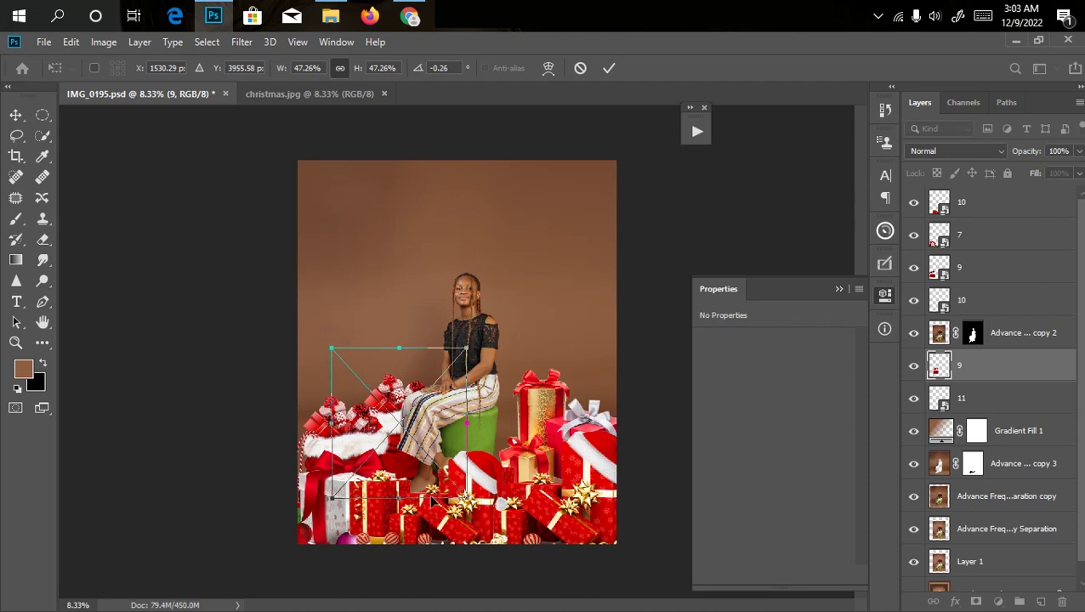
{"action": "left_click_drag", "start_coordinate": [459, 400], "coordinate": [413, 468]}
{"action": "key", "text": "Return"}
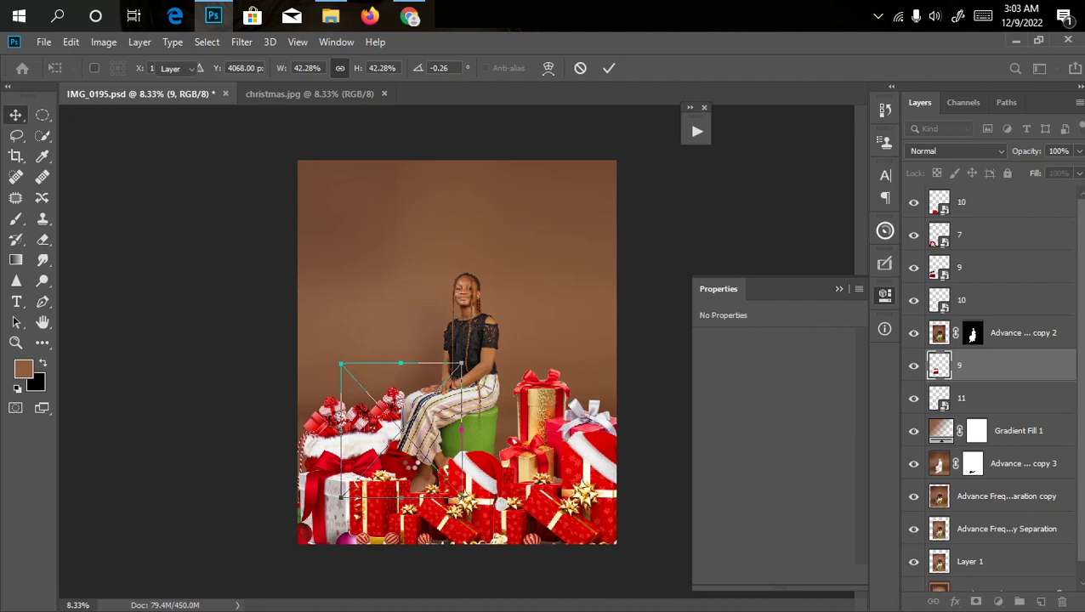
Step: Examine the gift arrangement around the woman at different magnifications
{"action": "key", "text": "ctrl+plus"}
{"action": "key", "text": "ctrl+plus"}
{"action": "key", "text": "ctrl+minus"}
{"action": "key", "text": "ctrl+minus"}
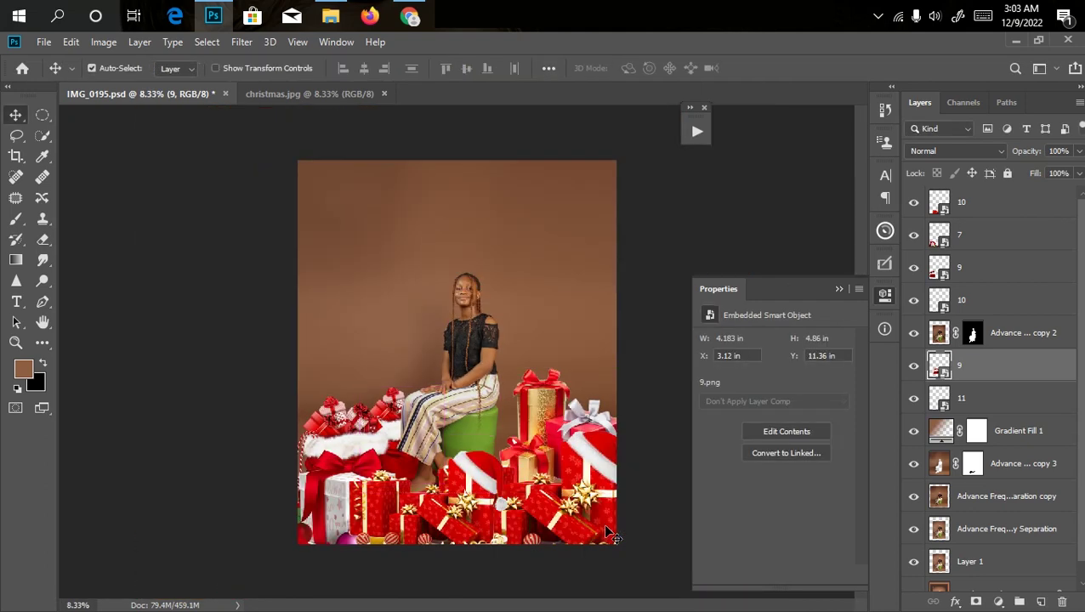
{"action": "key", "text": "ctrl+plus"}
{"action": "key", "text": "ctrl+minus"}
{"action": "key", "text": "ctrl+minus"}
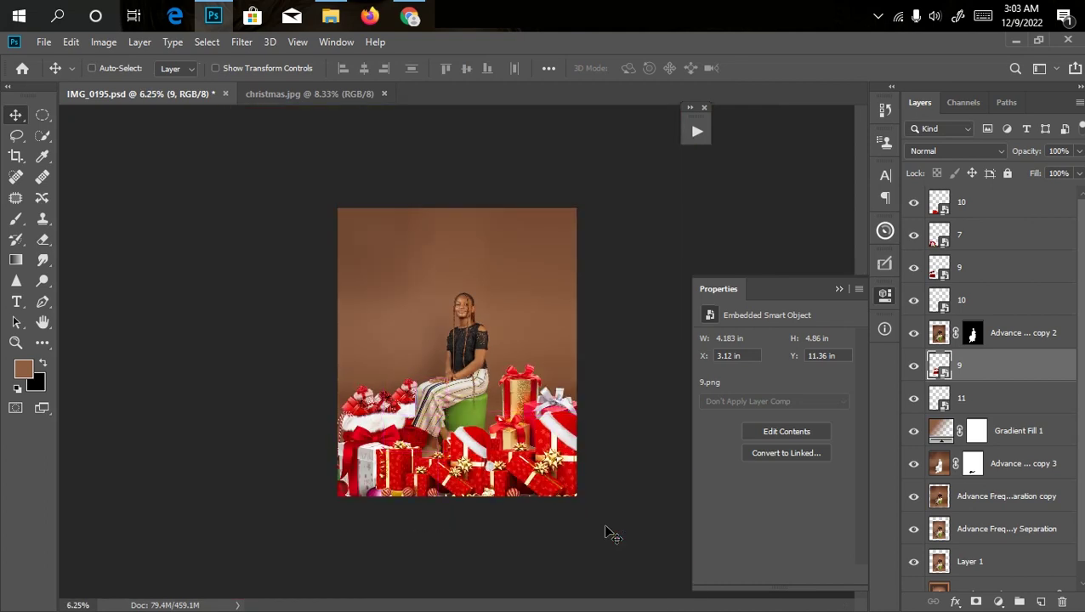
{"action": "key", "text": "ctrl+plus"}
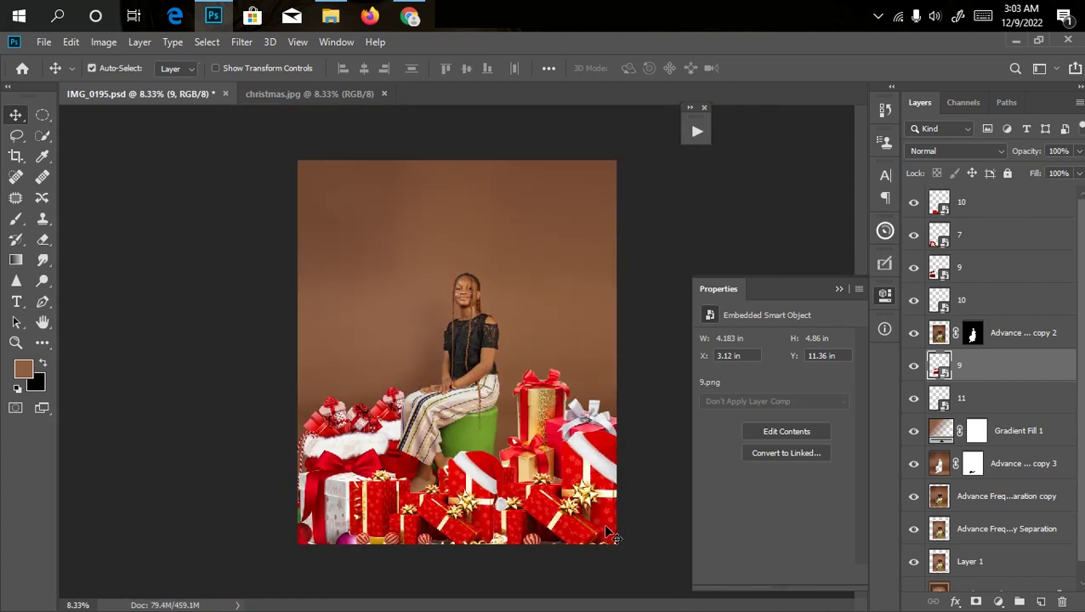
{"action": "key", "text": "ctrl+minus"}
{"action": "key", "text": "ctrl+plus"}
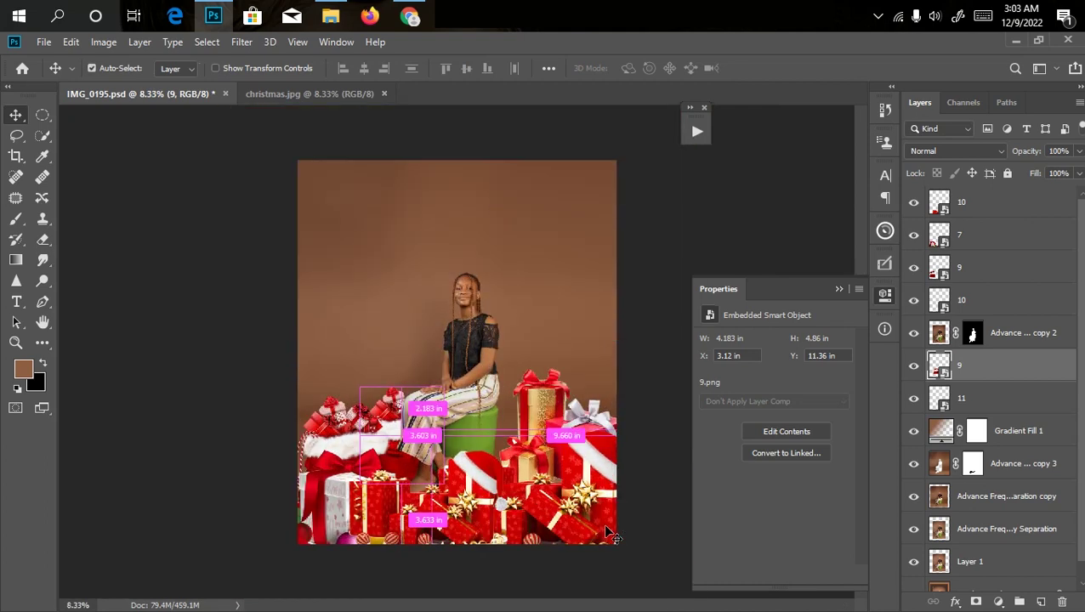
Step: Place image 12, the tree, about 7.4 by 16.2 in at the picture's left edge and move its layer below the rear sack layer 9
{"action": "key", "text": "alt+Tab"}
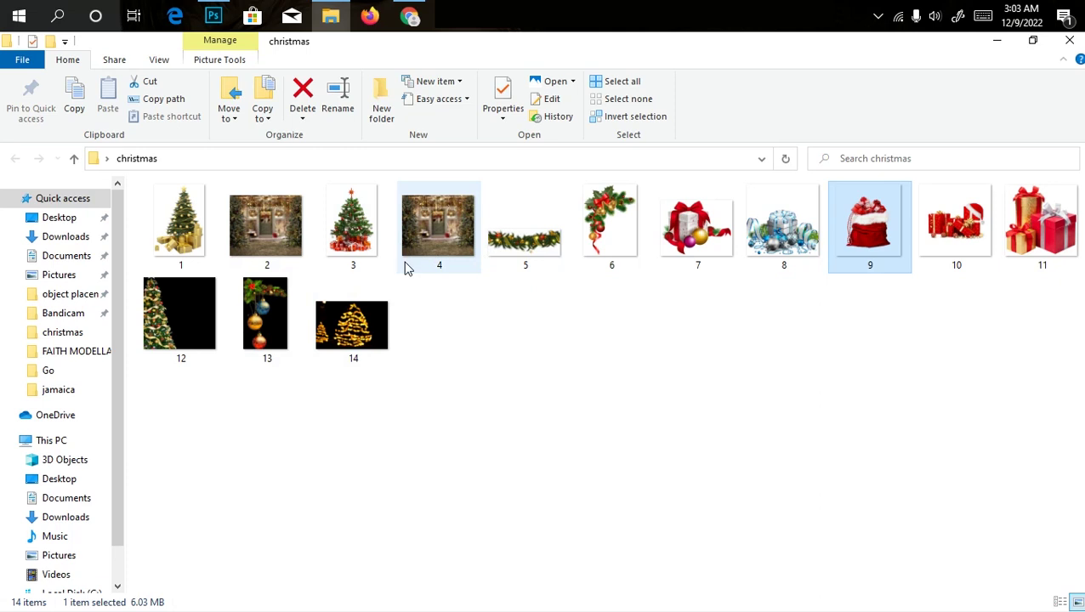
{"action": "mouse_move", "coordinate": [405, 268]}
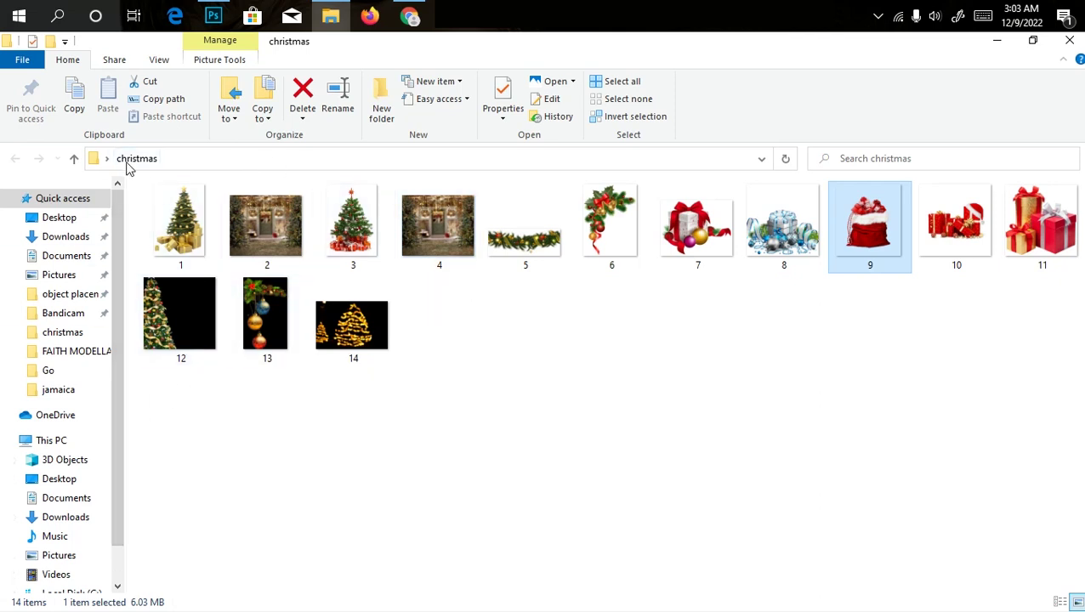
{"action": "left_click", "coordinate": [146, 329]}
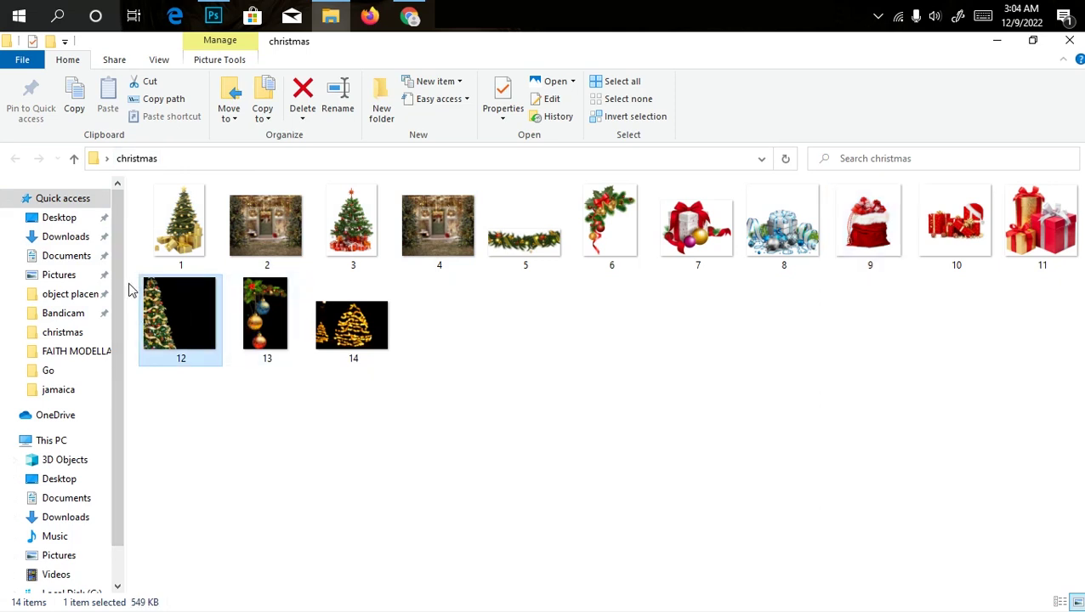
{"action": "left_click_drag", "start_coordinate": [149, 338], "coordinate": [284, 375]}
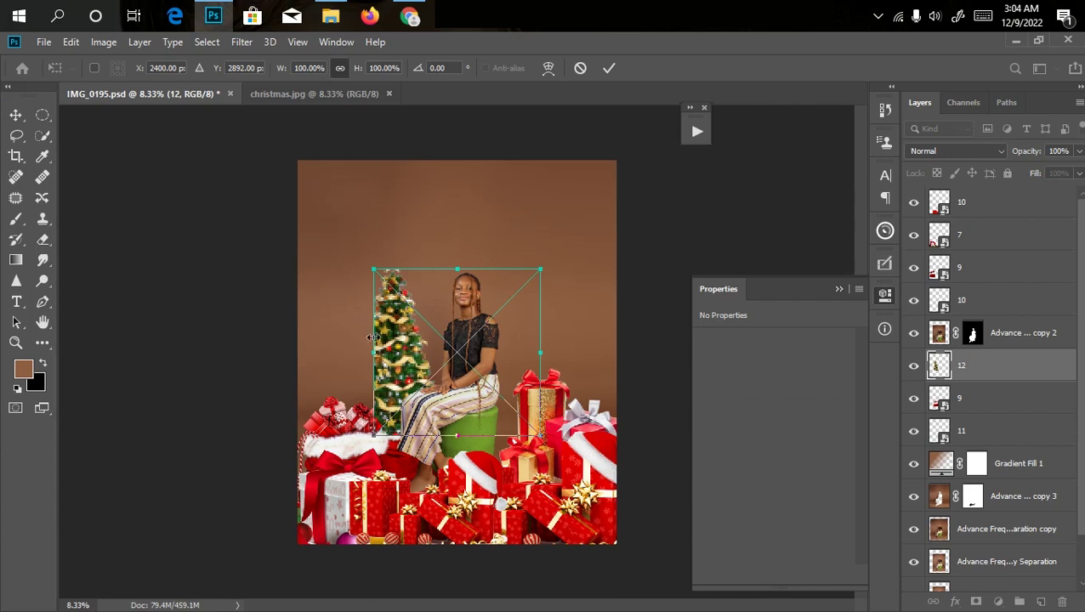
{"action": "left_click_drag", "start_coordinate": [371, 354], "coordinate": [234, 286]}
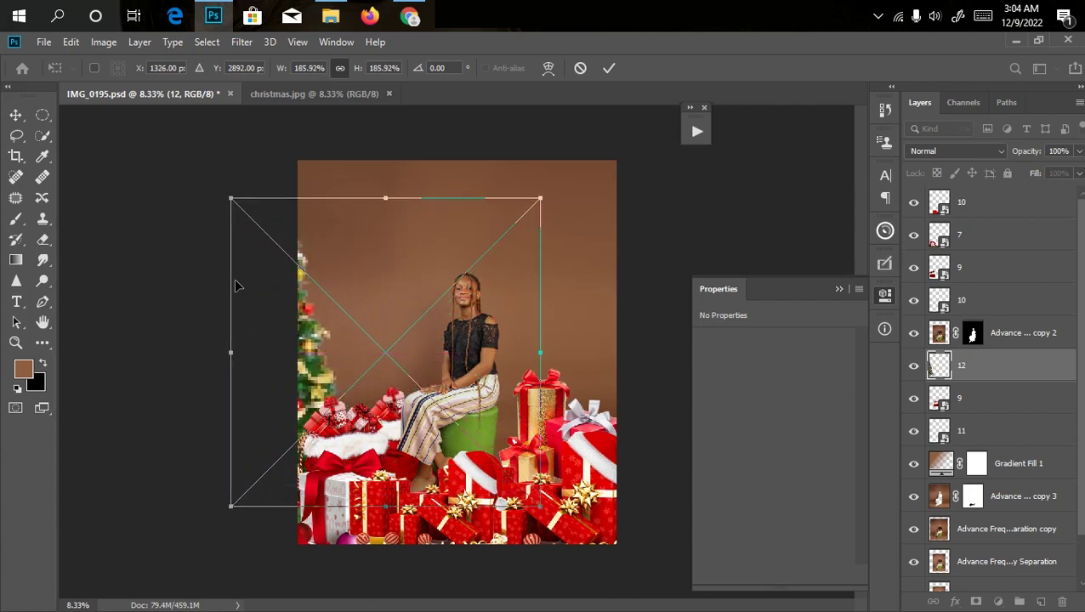
{"action": "left_click_drag", "start_coordinate": [346, 327], "coordinate": [394, 306]}
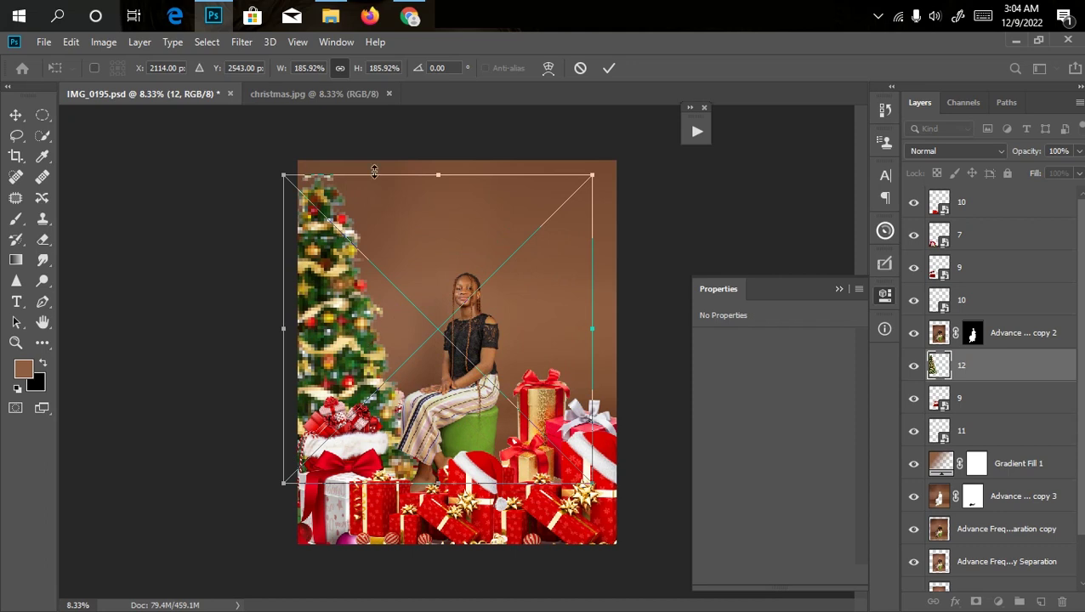
{"action": "left_click_drag", "start_coordinate": [440, 176], "coordinate": [437, 166]}
{"action": "key", "text": "Return"}
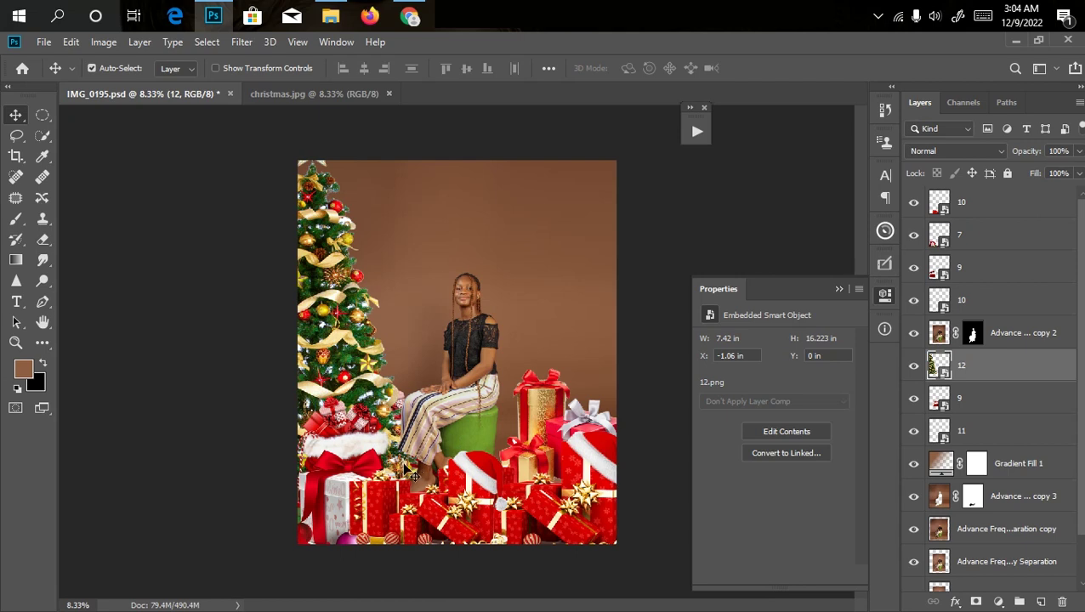
{"action": "left_click_drag", "start_coordinate": [930, 364], "coordinate": [1004, 429]}
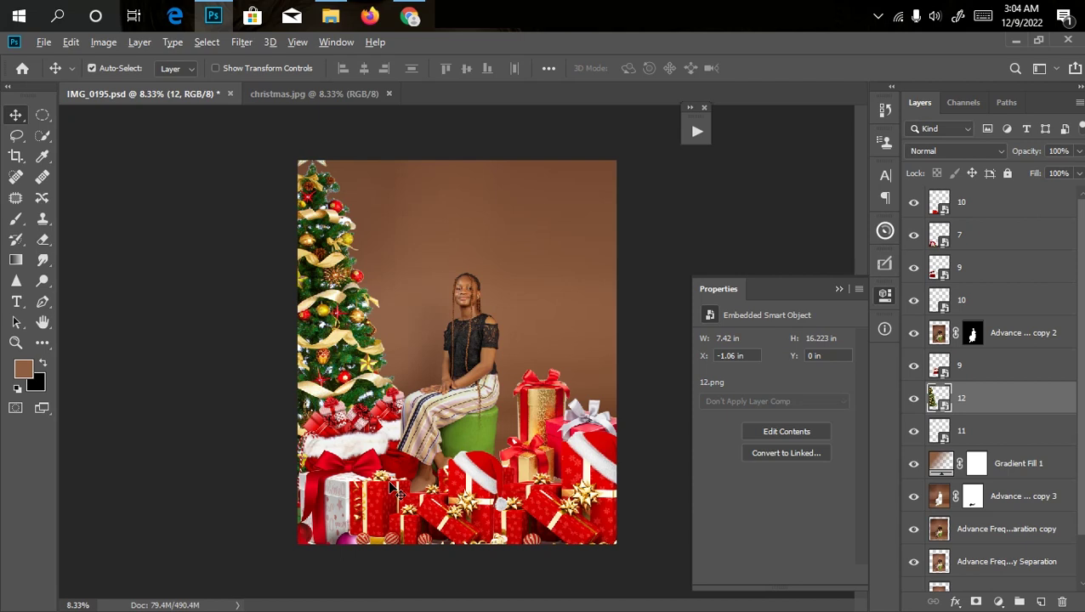
Step: Place image 3, the other Christmas tree, scaled to about 157.6% at the picture's right edge and move its layer below layer 11
{"action": "key", "text": "alt+Tab"}
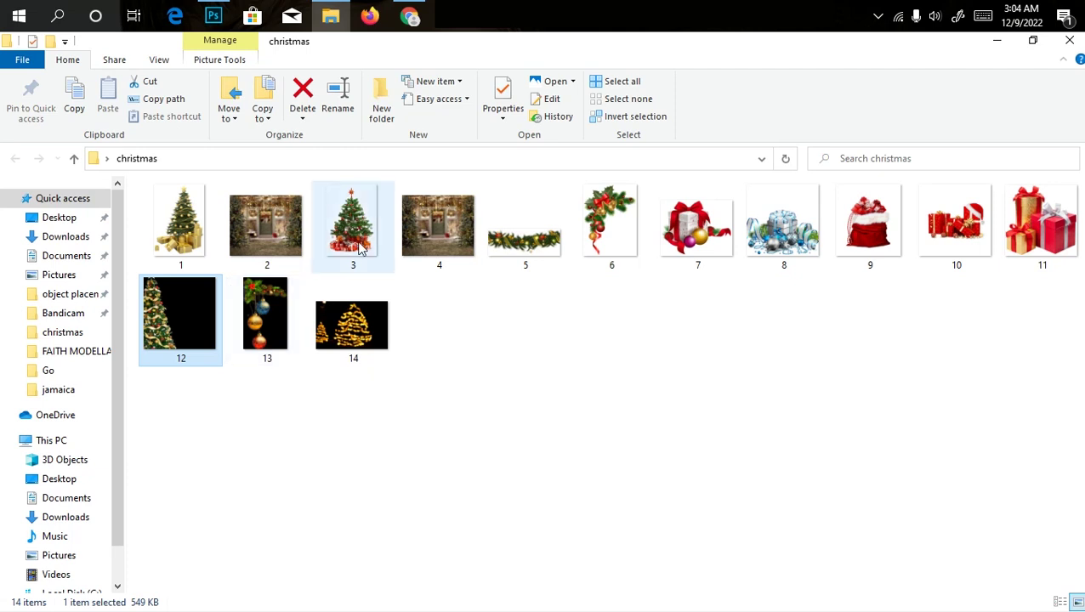
{"action": "left_click_drag", "start_coordinate": [352, 243], "coordinate": [416, 259]}
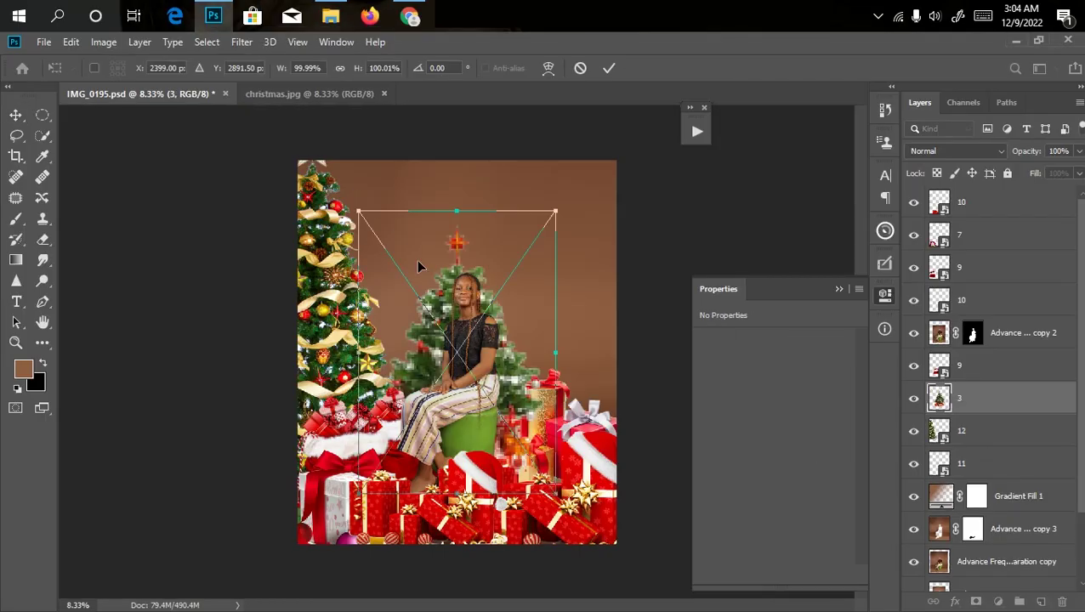
{"action": "left_click_drag", "start_coordinate": [556, 346], "coordinate": [669, 348]}
{"action": "left_click_drag", "start_coordinate": [507, 309], "coordinate": [587, 265]}
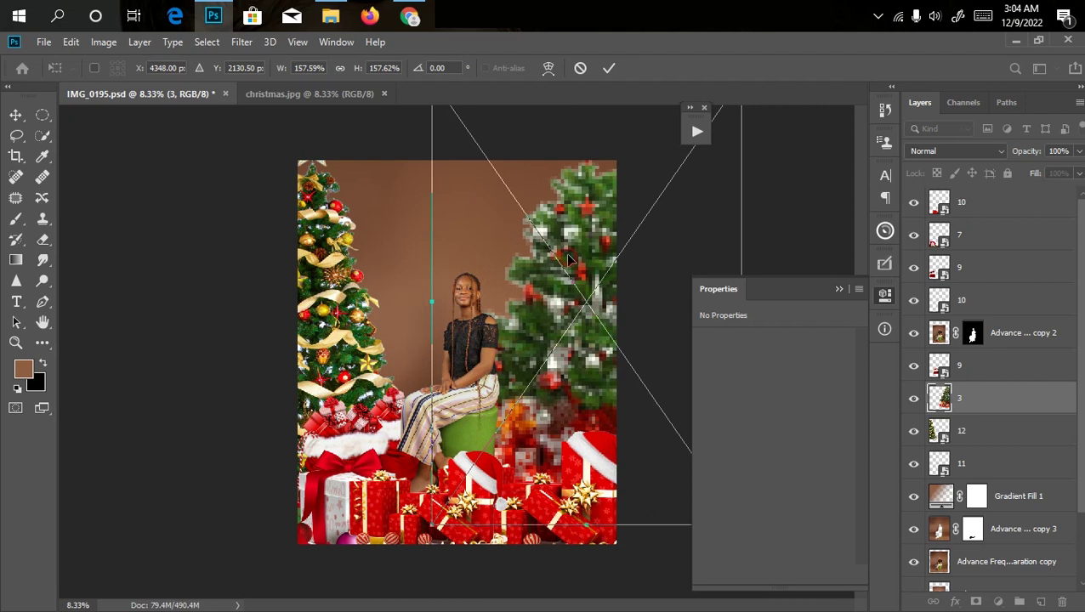
{"action": "key", "text": "Return"}
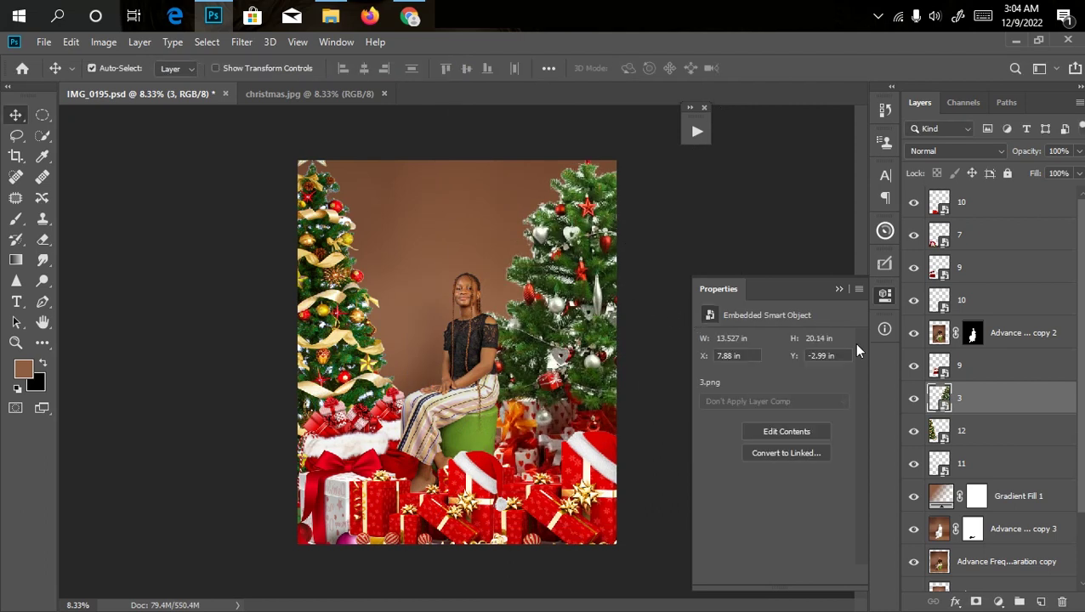
{"action": "left_click_drag", "start_coordinate": [991, 410], "coordinate": [999, 473]}
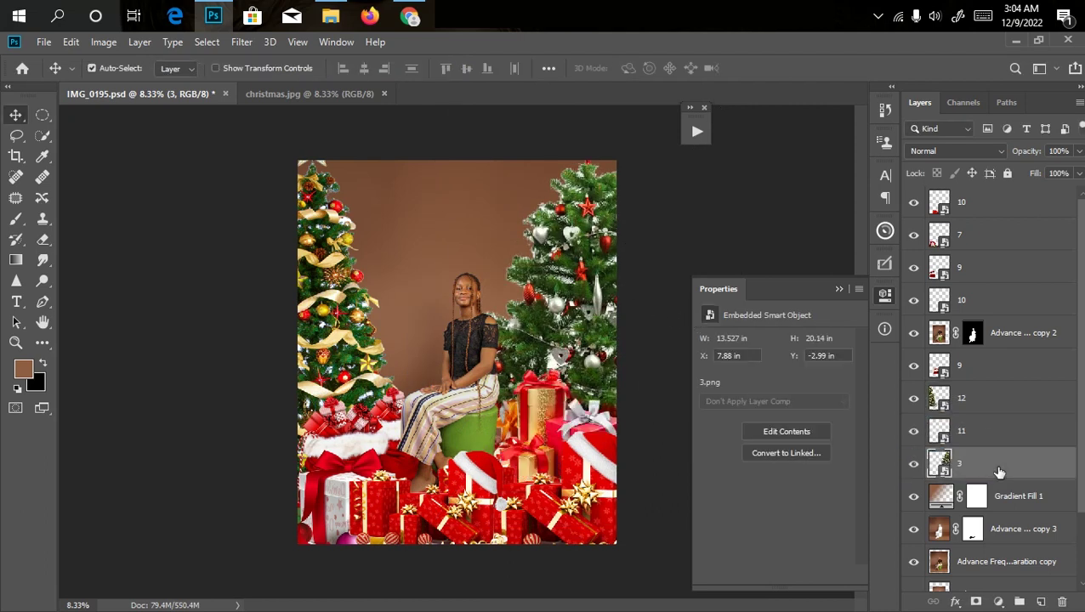
Step: Examine both Christmas trees and the gifts around the woman in close-up and in full view
{"action": "key", "text": "ctrl+plus"}
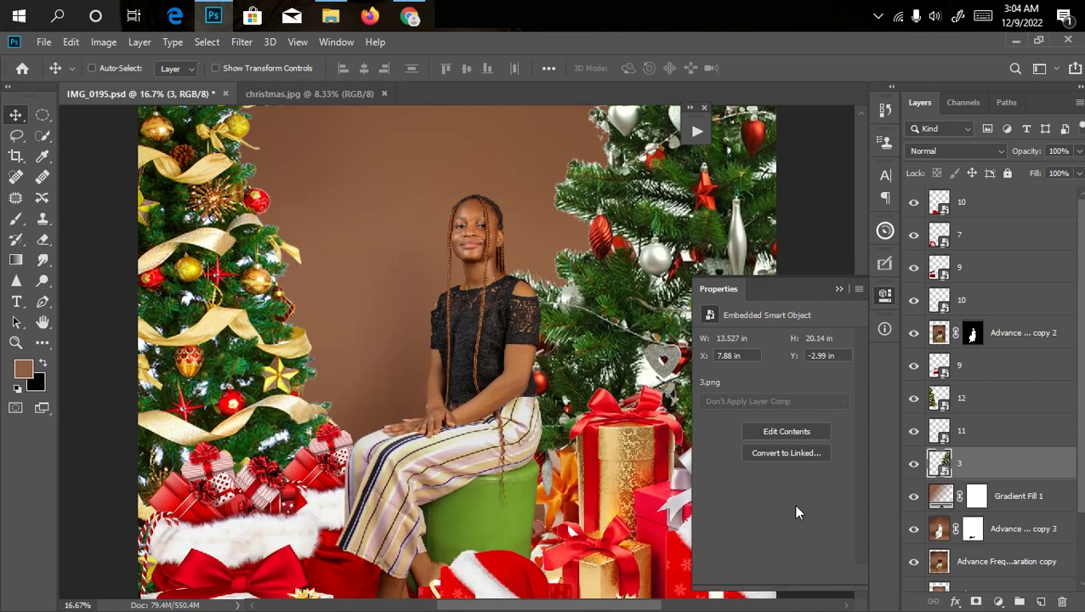
{"action": "key", "text": "ctrl+minus"}
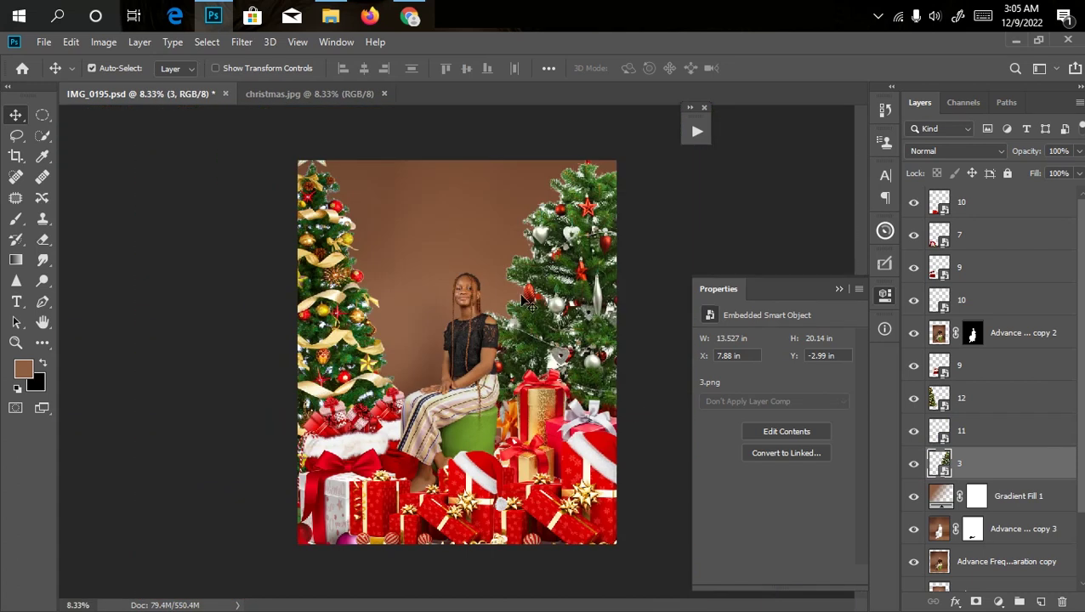
{"action": "key", "text": "ctrl+plus"}
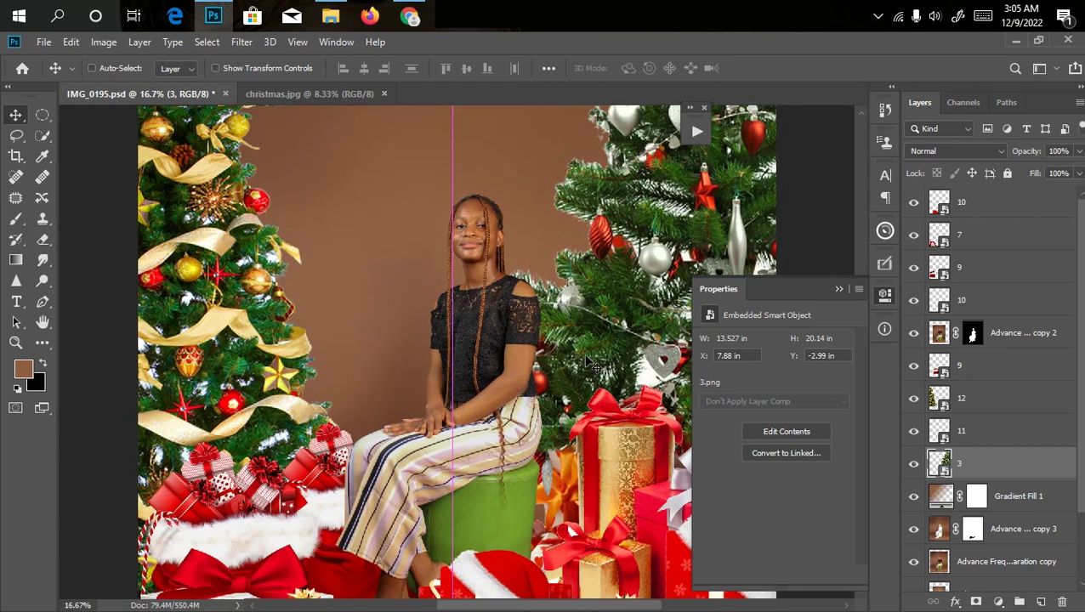
{"action": "key", "text": "ctrl+plus"}
{"action": "key", "text": "ctrl+plus"}
{"action": "key", "text": "ctrl+minus"}
{"action": "key", "text": "ctrl+minus"}
{"action": "key", "text": "ctrl+minus"}
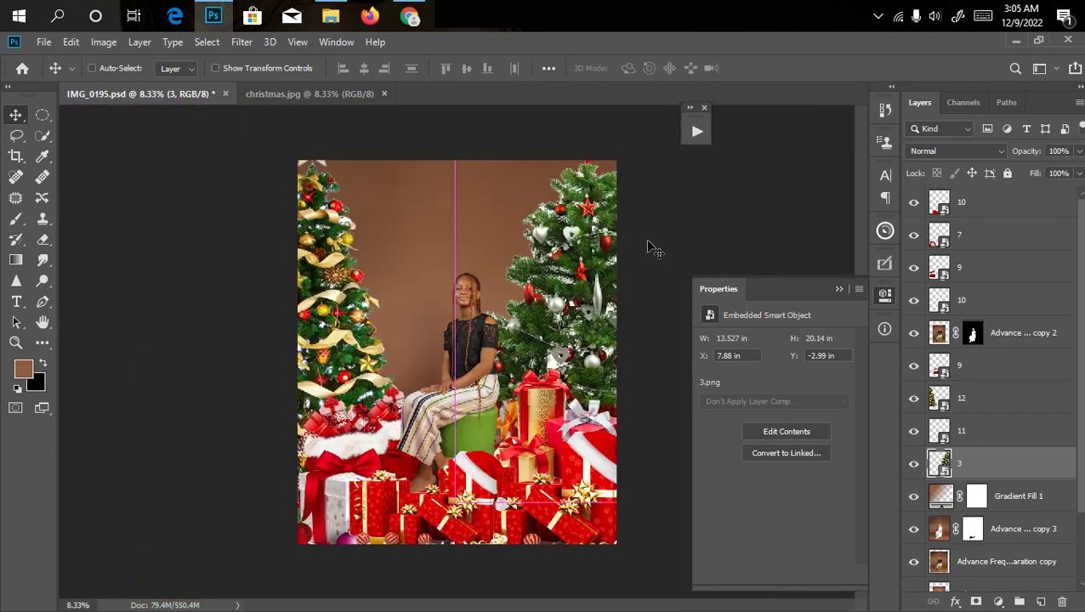
Step: Replace the tree from image 3 with image 1, about 10.8 by 15.1 in, on the picture's right side behind the gifts
{"action": "key", "text": "Delete"}
{"action": "key", "text": "alt+Tab"}
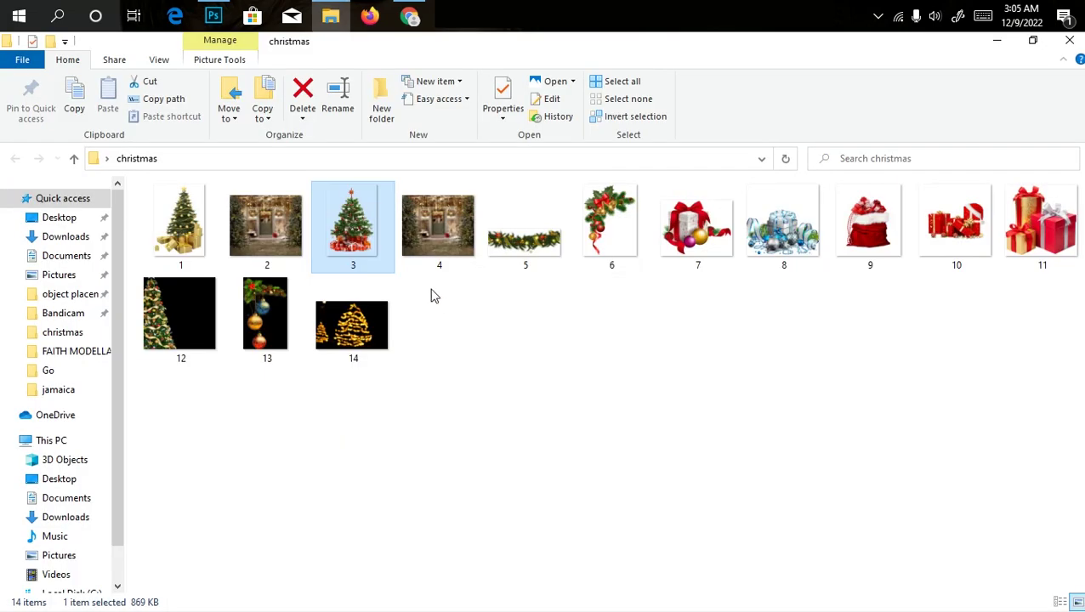
{"action": "left_click", "coordinate": [176, 245]}
{"action": "left_click_drag", "start_coordinate": [176, 244], "coordinate": [459, 301]}
{"action": "left_click_drag", "start_coordinate": [527, 345], "coordinate": [644, 352]}
{"action": "left_click_drag", "start_coordinate": [505, 243], "coordinate": [430, 148]}
{"action": "left_click_drag", "start_coordinate": [552, 287], "coordinate": [585, 309]}
{"action": "key", "text": "Return"}
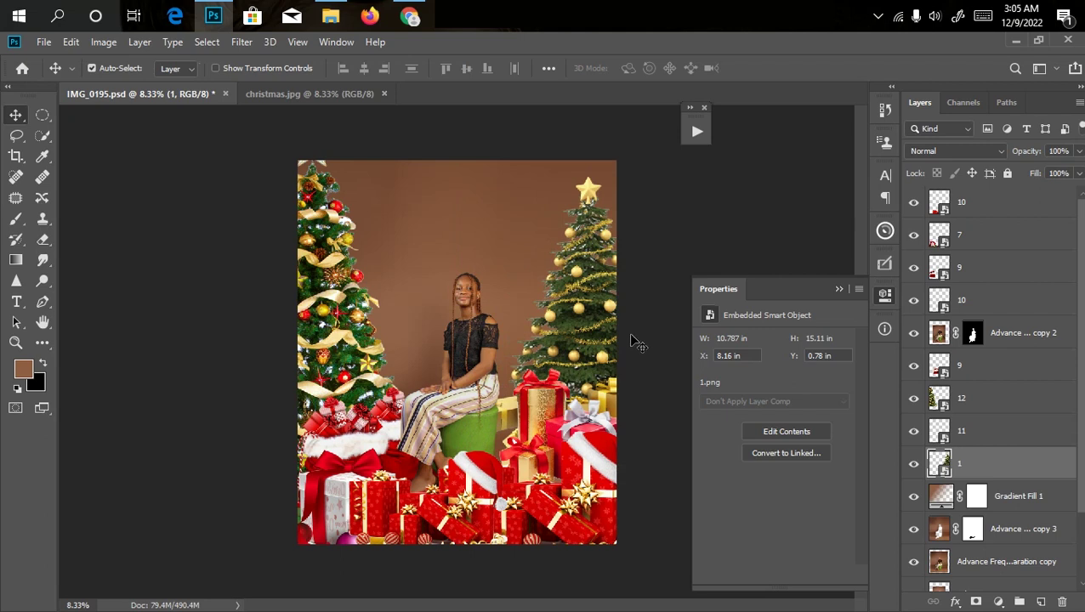
{"action": "left_click_drag", "start_coordinate": [596, 348], "coordinate": [587, 349]}
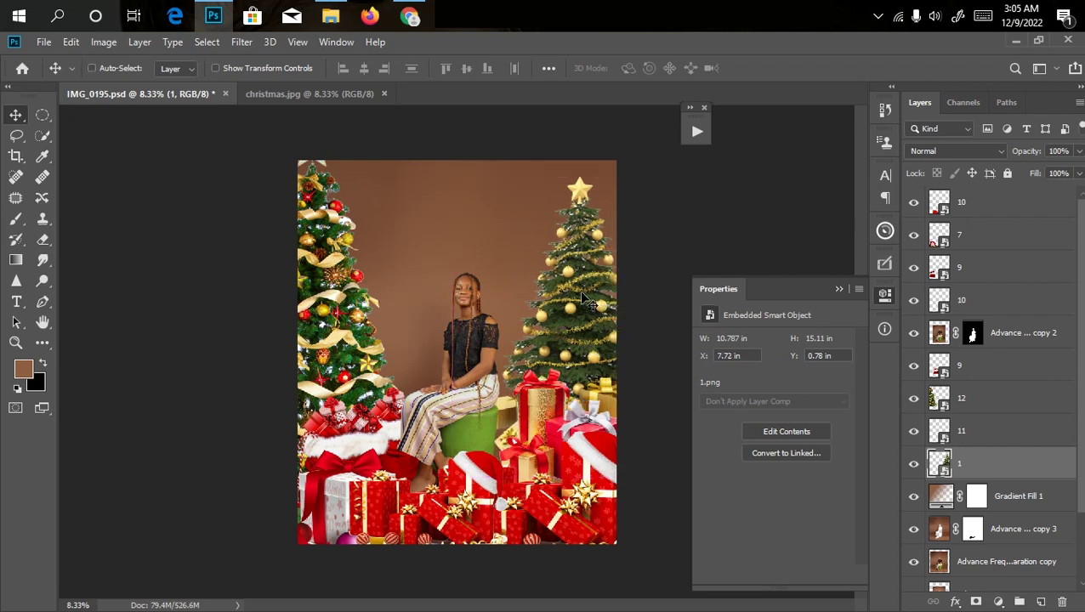
Step: Enlarge the right tree to about 13.3 by 18.6 in and shift it so its star sits at the picture's upper right corner
{"action": "key", "text": "ctrl+t"}
{"action": "left_click_drag", "start_coordinate": [569, 180], "coordinate": [572, 162]}
{"action": "left_click_drag", "start_coordinate": [447, 308], "coordinate": [412, 308]}
{"action": "left_click_drag", "start_coordinate": [512, 314], "coordinate": [533, 322]}
{"action": "left_click_drag", "start_coordinate": [528, 325], "coordinate": [524, 337]}
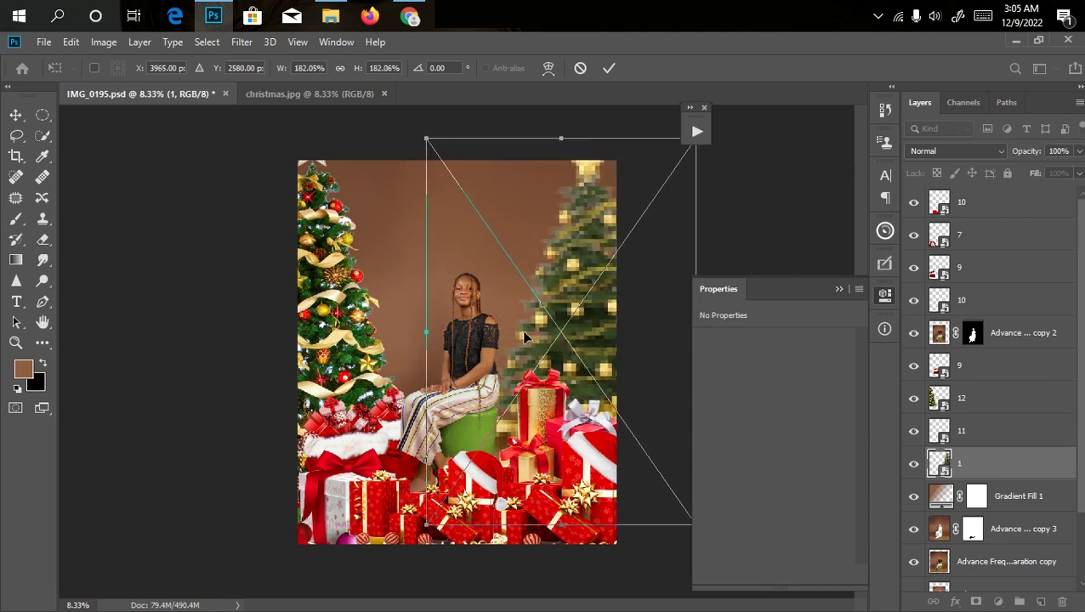
{"action": "key", "text": "Return"}
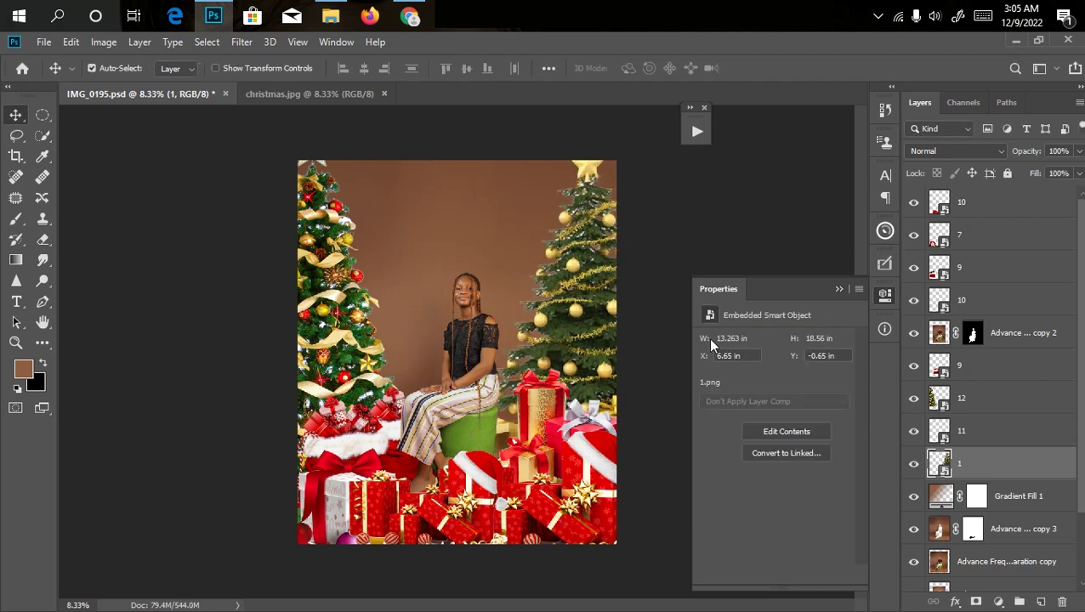
{"action": "left_click_drag", "start_coordinate": [590, 336], "coordinate": [604, 334]}
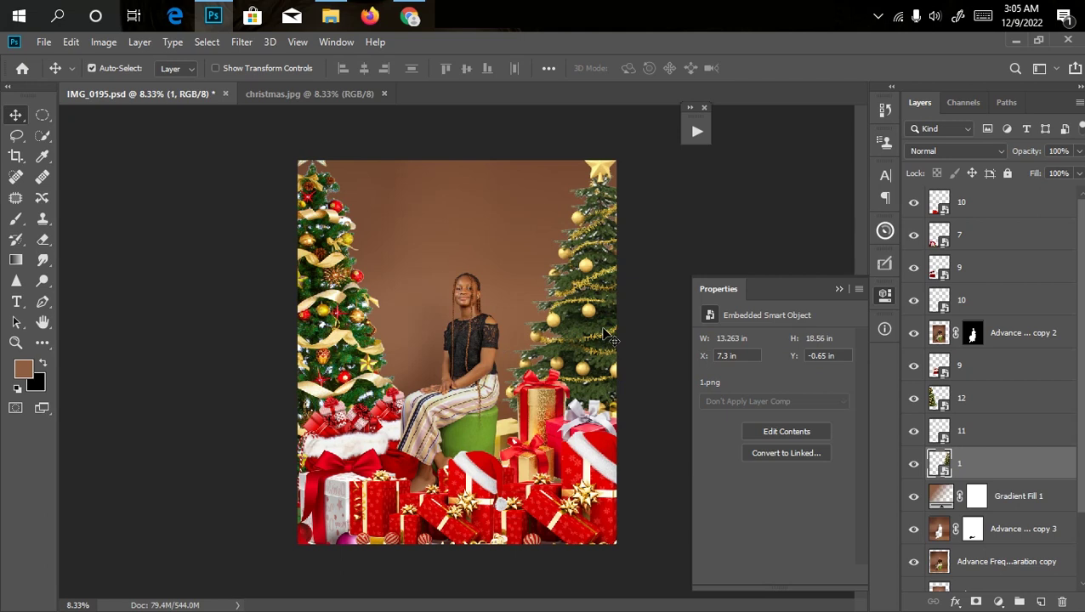
Step: Place image 14, the tree lights, scaled to about 115% over the left tree and move its layer above layer 12
{"action": "key", "text": "alt+Tab"}
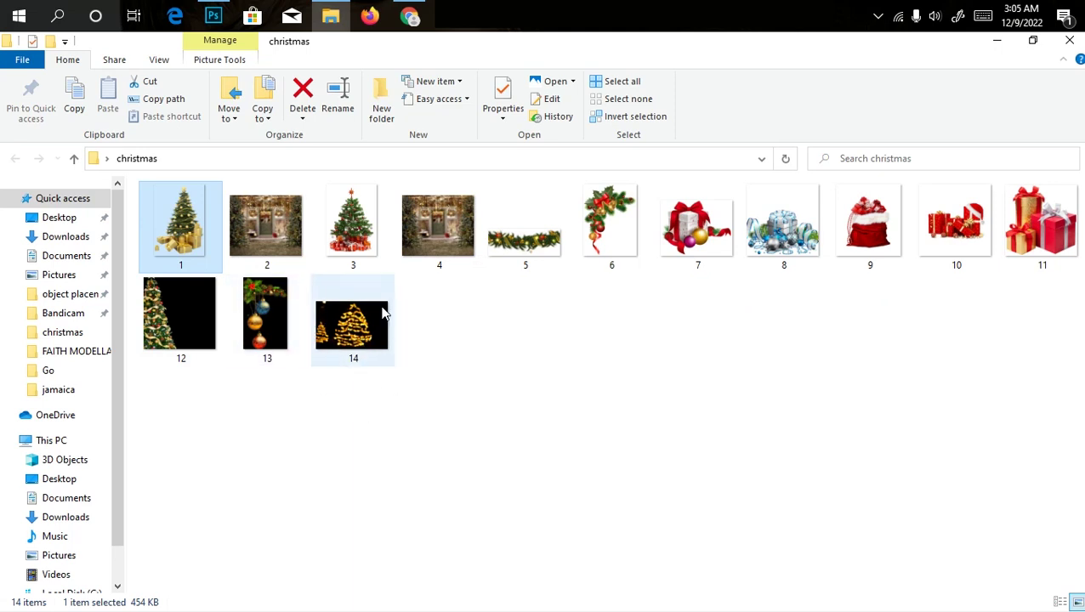
{"action": "left_click_drag", "start_coordinate": [357, 342], "coordinate": [301, 306]}
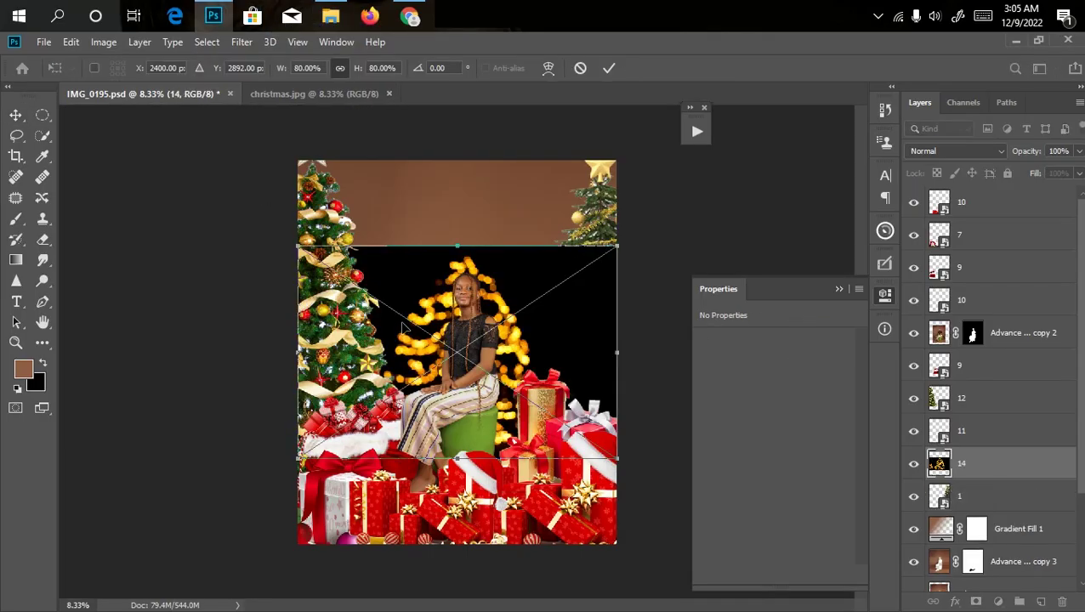
{"action": "left_click_drag", "start_coordinate": [298, 246], "coordinate": [165, 142]}
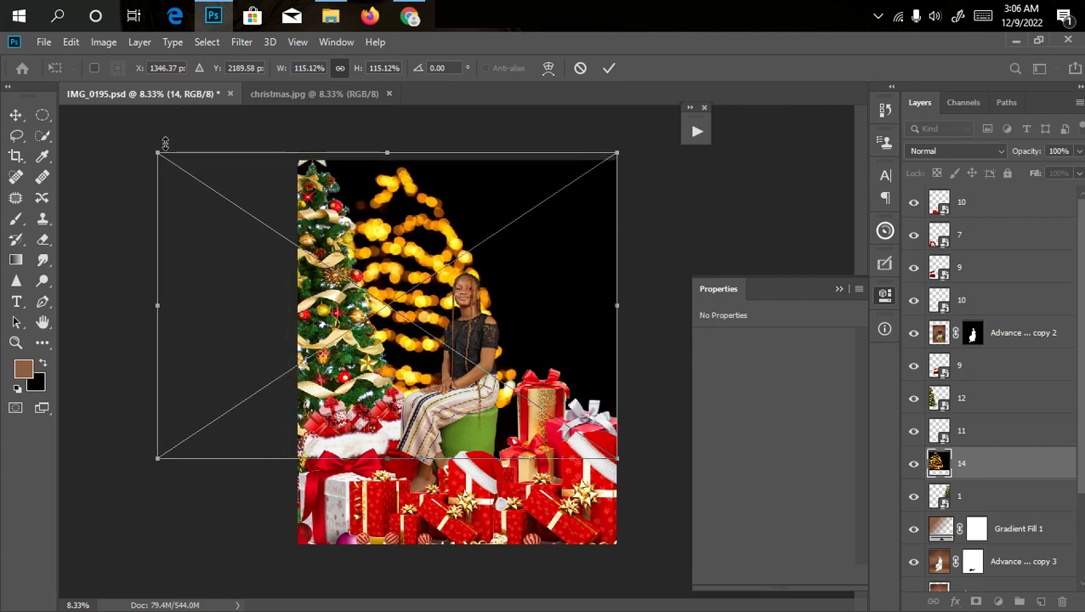
{"action": "left_click_drag", "start_coordinate": [396, 315], "coordinate": [316, 309]}
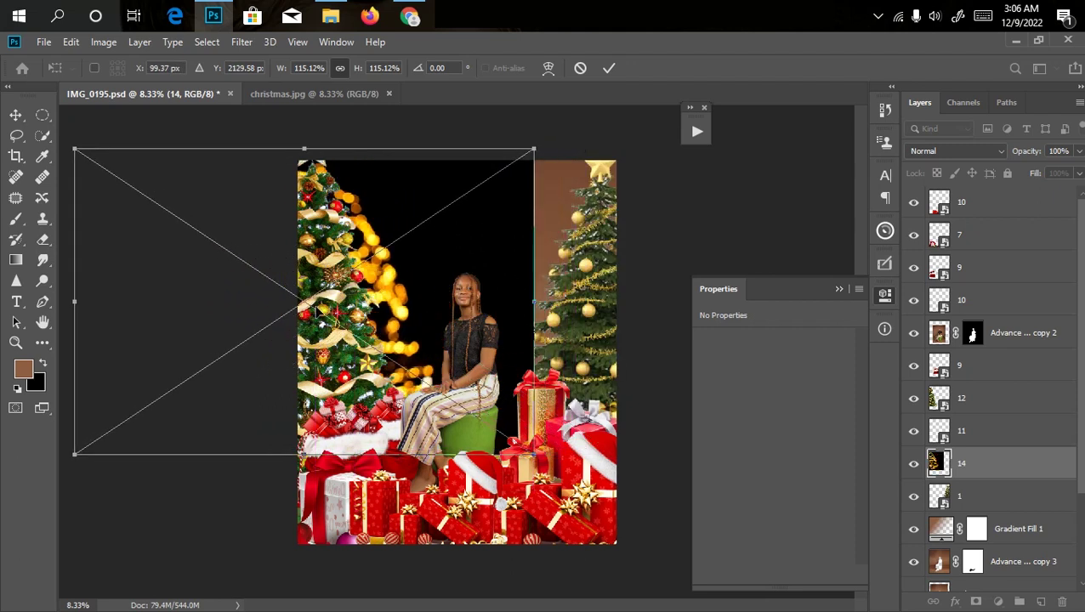
{"action": "key", "text": "Return"}
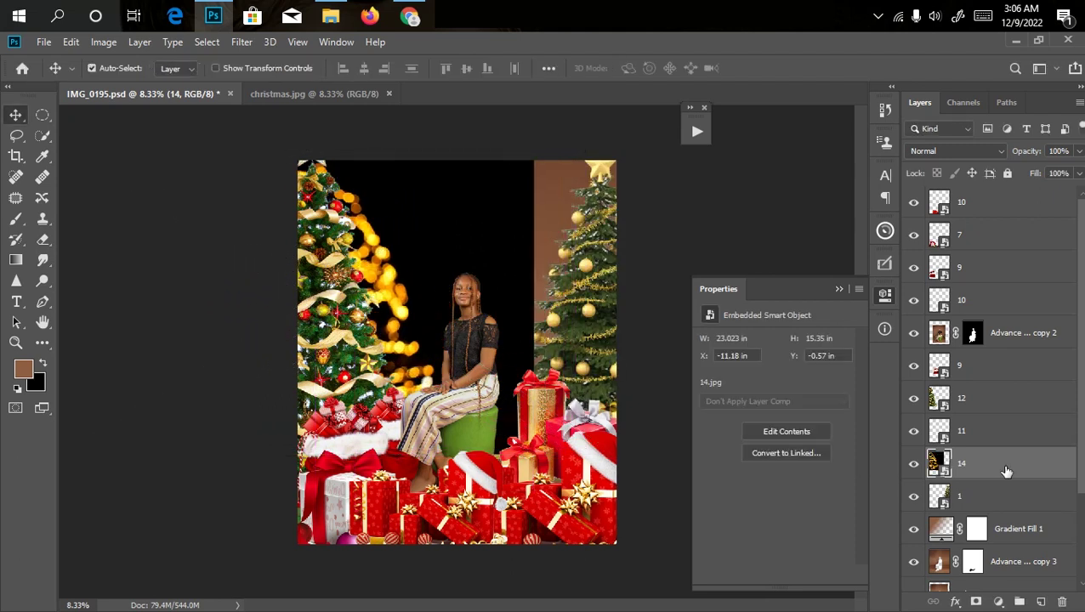
{"action": "mouse_move", "coordinate": [1003, 396]}
{"action": "left_mouse_down"}
{"action": "mouse_move", "coordinate": [1008, 385]}
{"action": "mouse_move", "coordinate": [1006, 407]}
{"action": "mouse_move", "coordinate": [1001, 390]}
{"action": "left_mouse_up"}
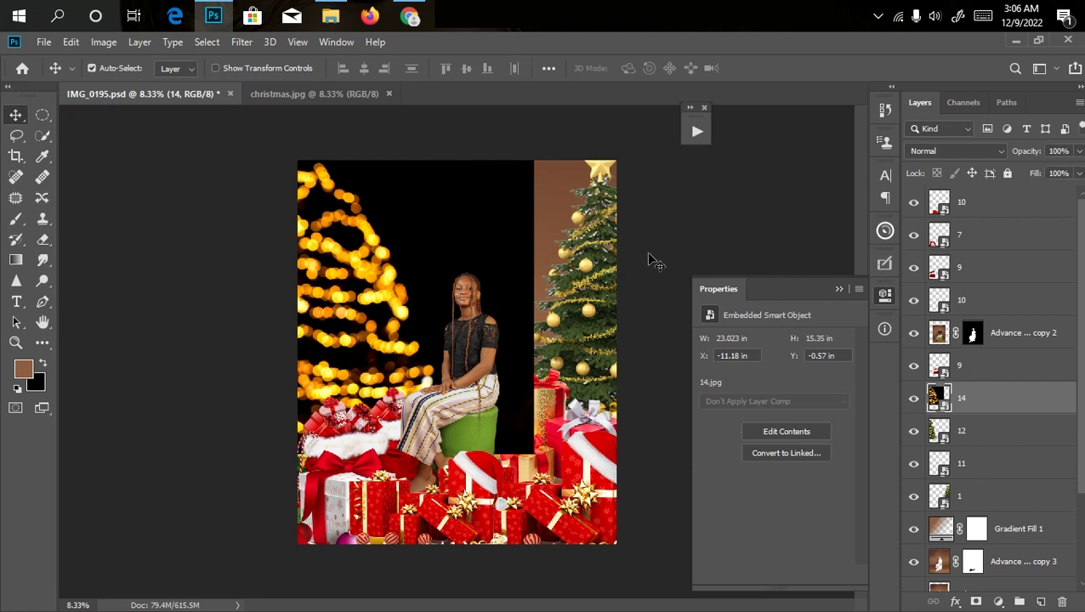
Step: Blend the left lights layer with Screen and distort its right corners inward to fit the left tree's outline
{"action": "left_click", "coordinate": [949, 150]}
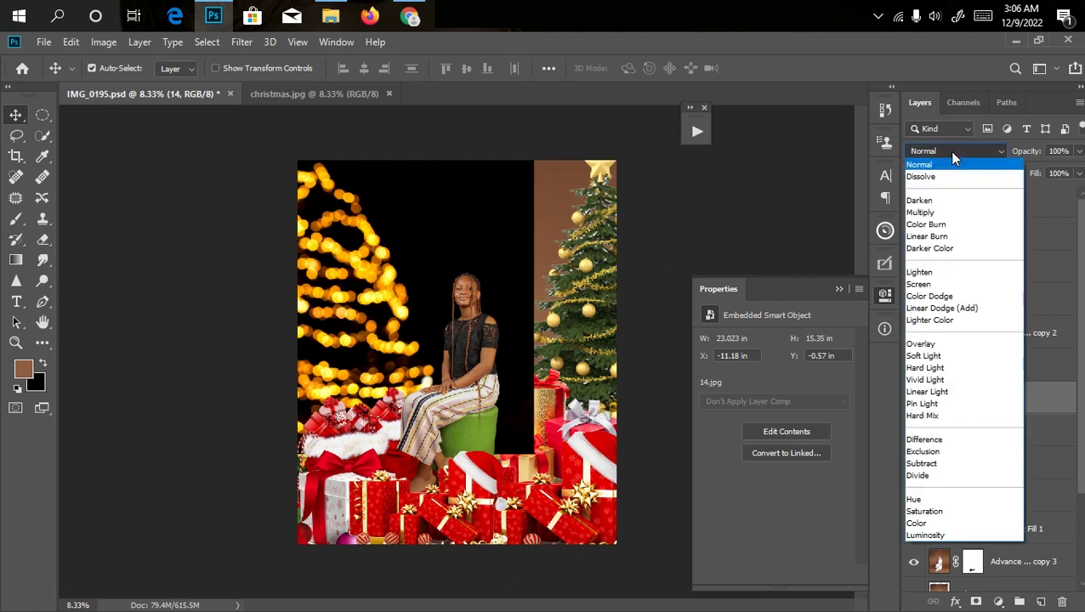
{"action": "left_click", "coordinate": [921, 285]}
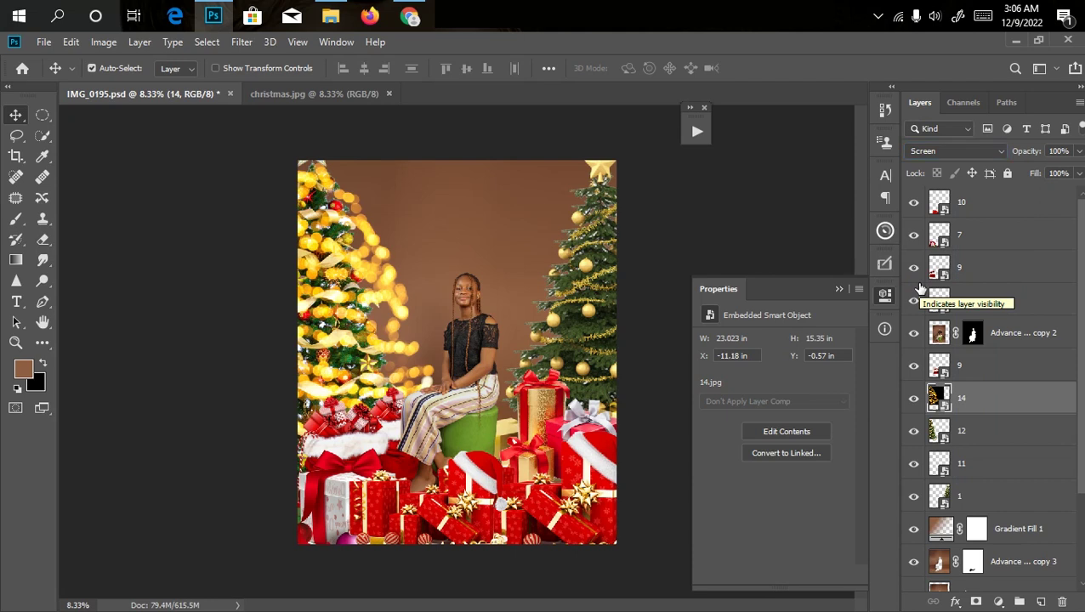
{"action": "key", "text": "ctrl+t"}
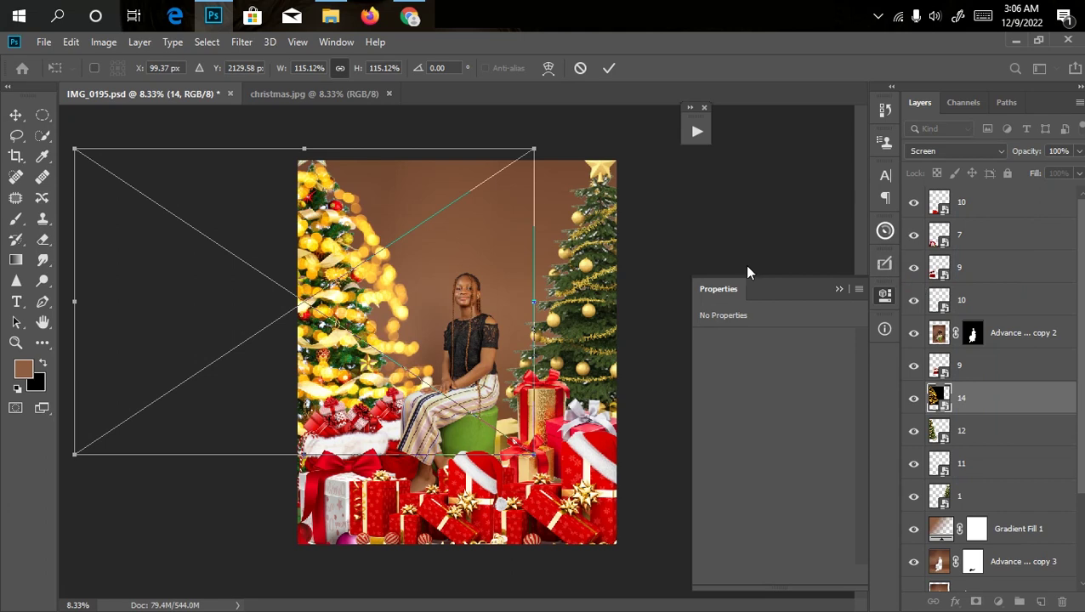
{"action": "left_click_drag", "start_coordinate": [534, 455], "coordinate": [467, 459]}
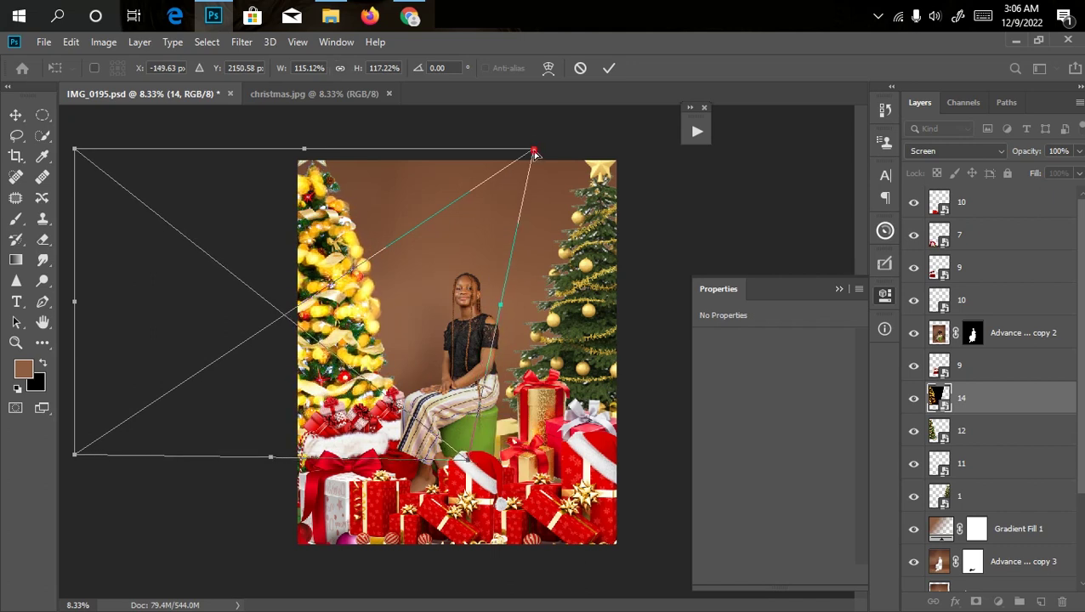
{"action": "mouse_move", "coordinate": [533, 153]}
{"action": "left_mouse_down"}
{"action": "mouse_move", "coordinate": [504, 152]}
{"action": "mouse_move", "coordinate": [526, 145]}
{"action": "left_mouse_up"}
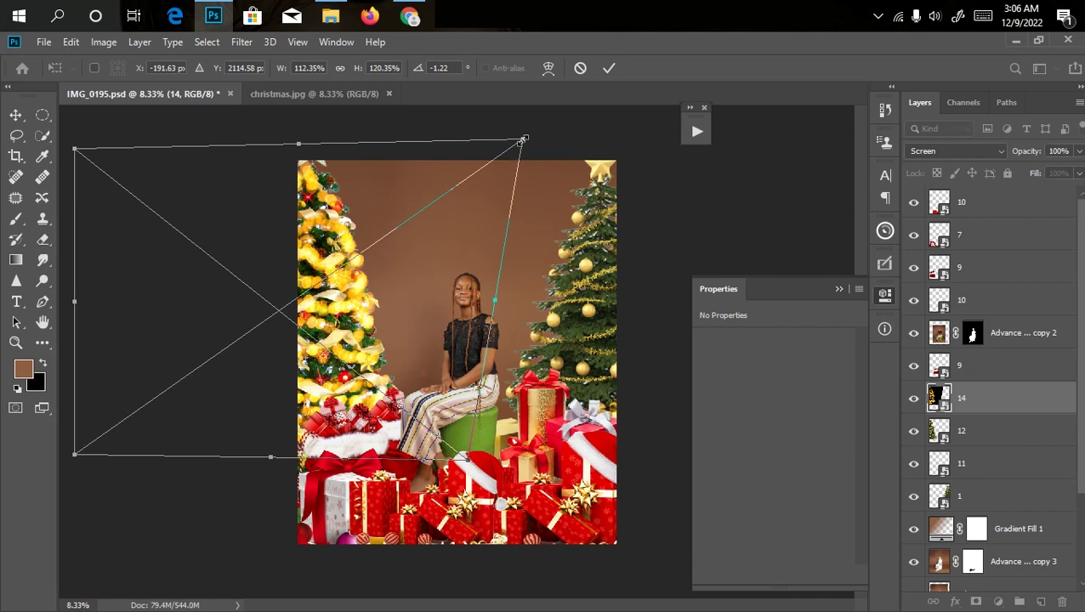
{"action": "key", "text": "Return"}
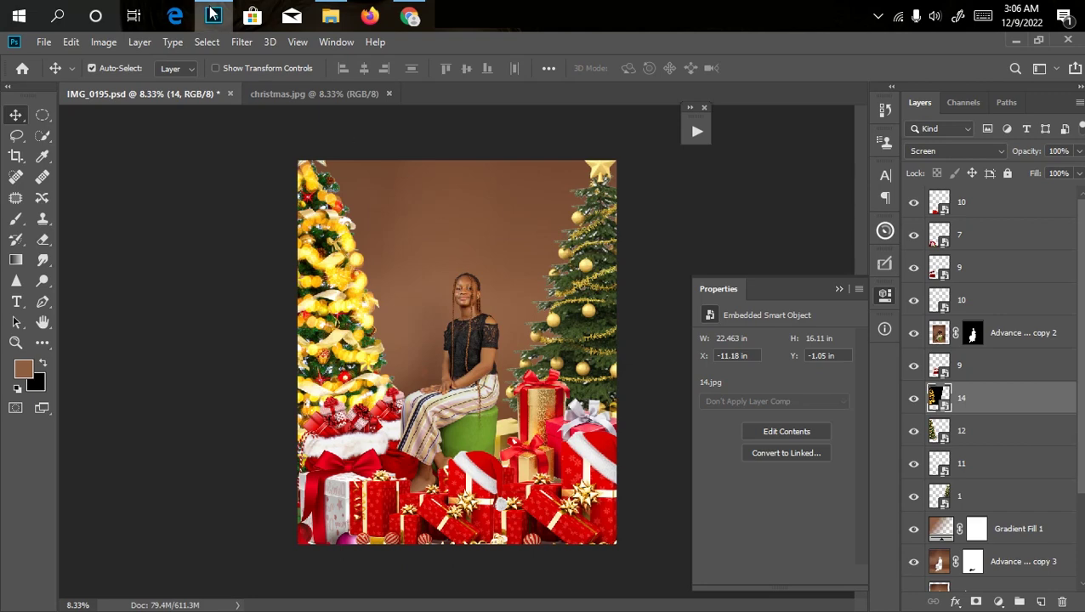
Step: Place image 14 again, scaled to about 92.3%, with its large light tree over the picture's right tree
{"action": "left_click", "coordinate": [330, 16]}
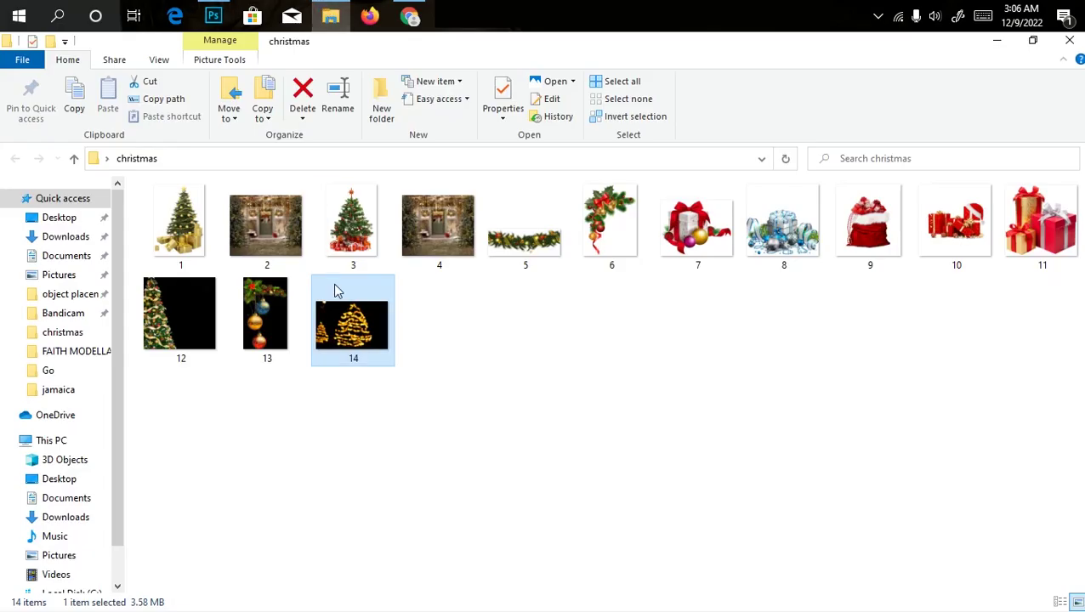
{"action": "left_click_drag", "start_coordinate": [338, 327], "coordinate": [549, 338]}
{"action": "left_click_drag", "start_coordinate": [447, 280], "coordinate": [564, 235]}
{"action": "left_click_drag", "start_coordinate": [578, 199], "coordinate": [577, 167]}
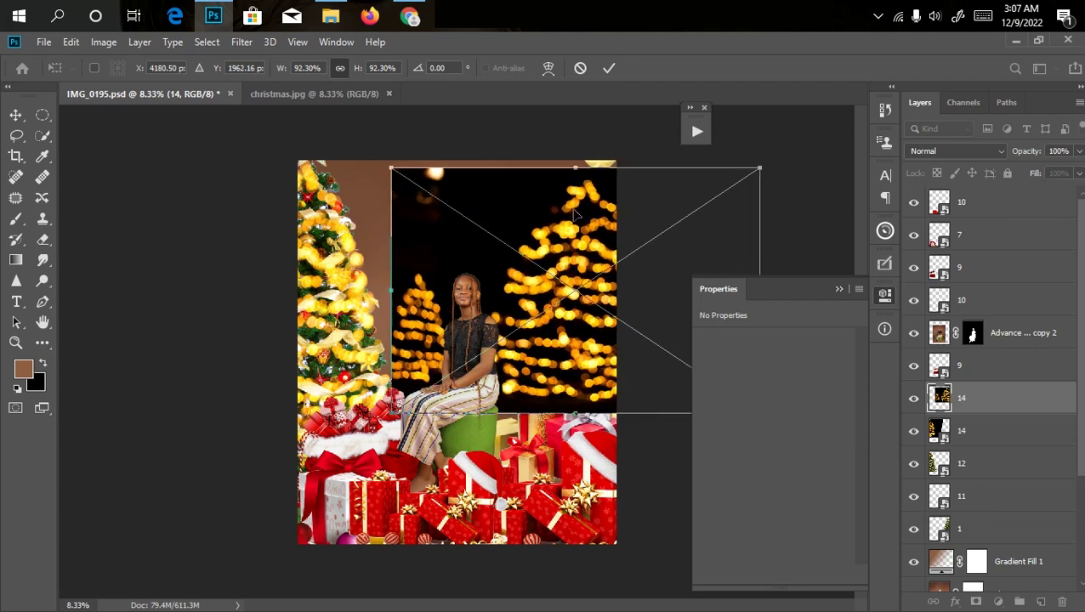
{"action": "key", "text": "Return"}
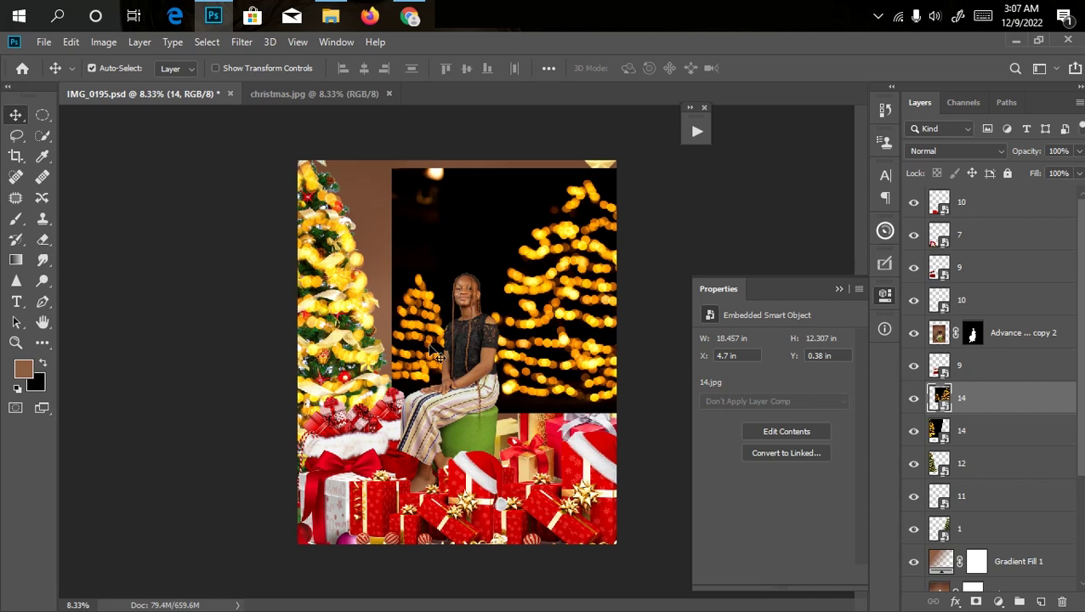
Step: Rasterize the new lights layer, erase its strip containing the smaller light tree with a rectangular selection, and deselect
{"action": "right_click", "coordinate": [1000, 401]}
{"action": "left_click", "coordinate": [829, 314]}
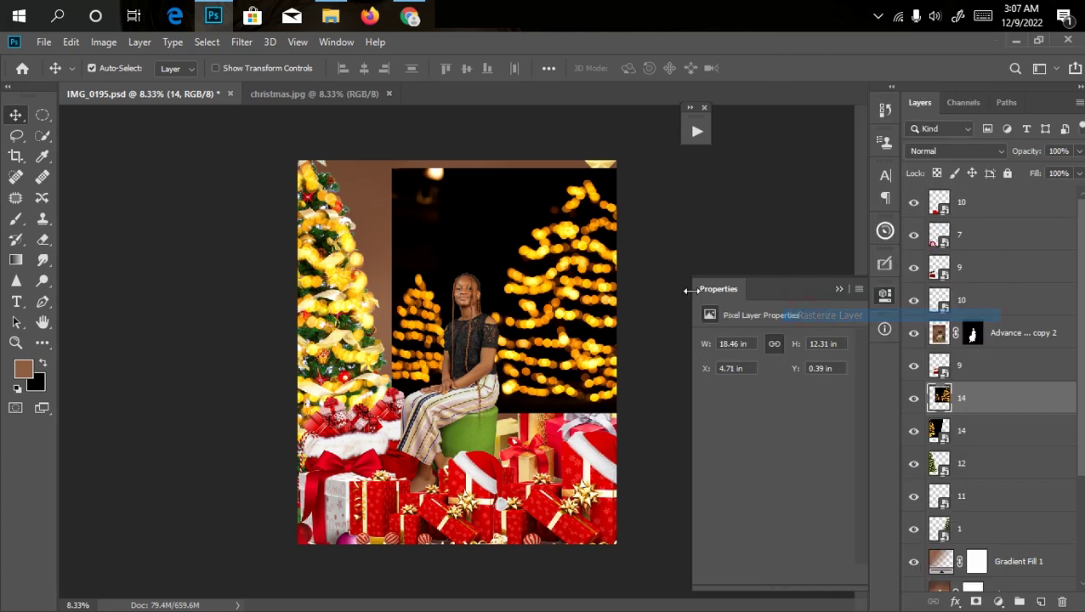
{"action": "left_click_drag", "start_coordinate": [40, 123], "coordinate": [94, 127]}
{"action": "mouse_move", "coordinate": [360, 141]}
{"action": "left_mouse_down"}
{"action": "mouse_move", "coordinate": [463, 374]}
{"action": "mouse_move", "coordinate": [469, 476]}
{"action": "mouse_move", "coordinate": [475, 379]}
{"action": "mouse_move", "coordinate": [469, 441]}
{"action": "left_mouse_up"}
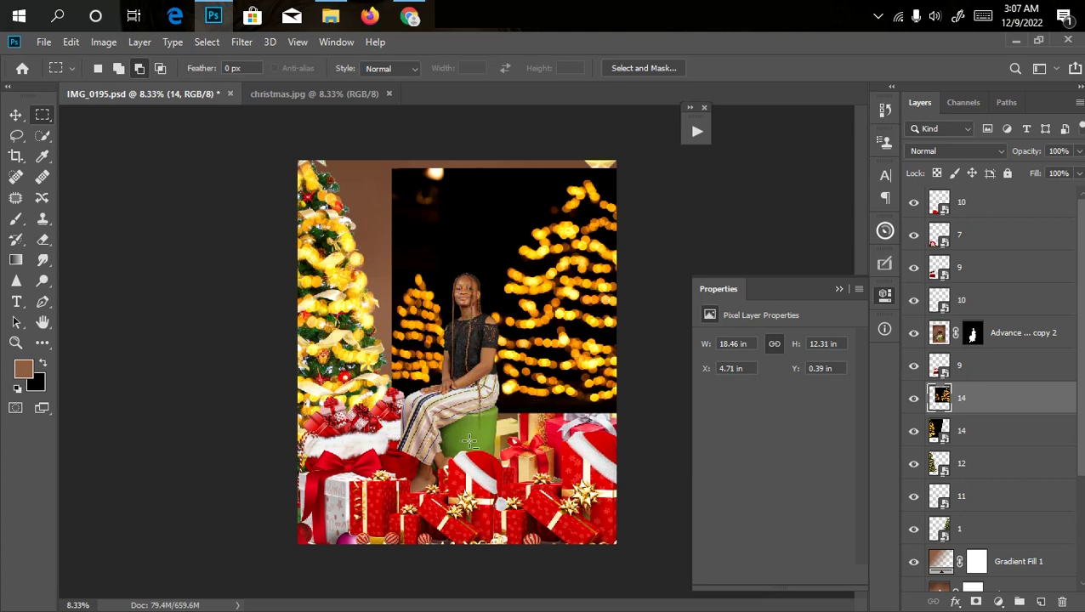
{"action": "key", "text": "Delete"}
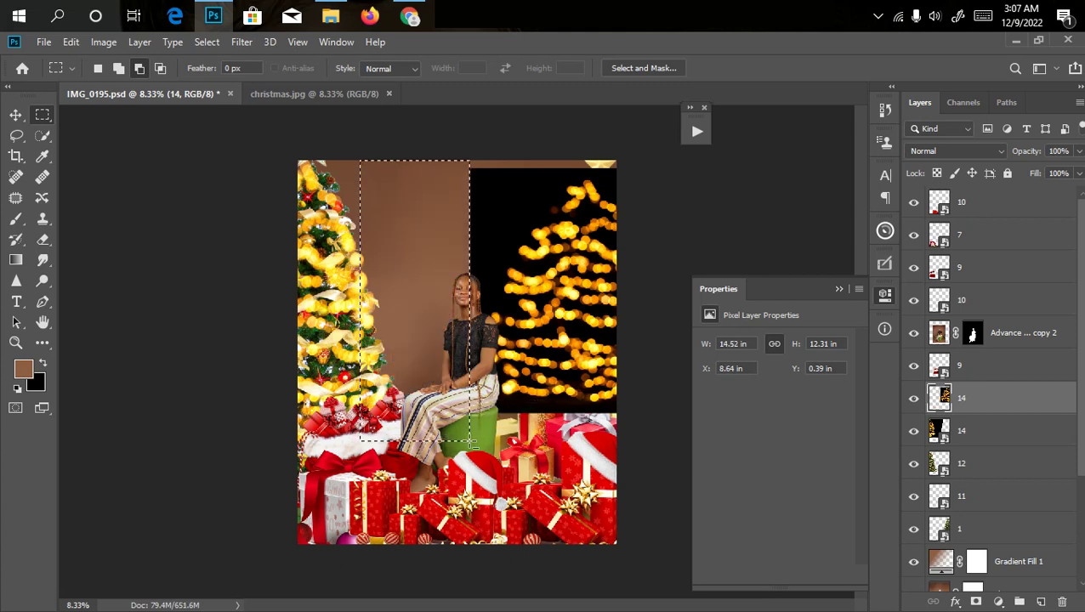
{"action": "key", "text": "ctrl+d"}
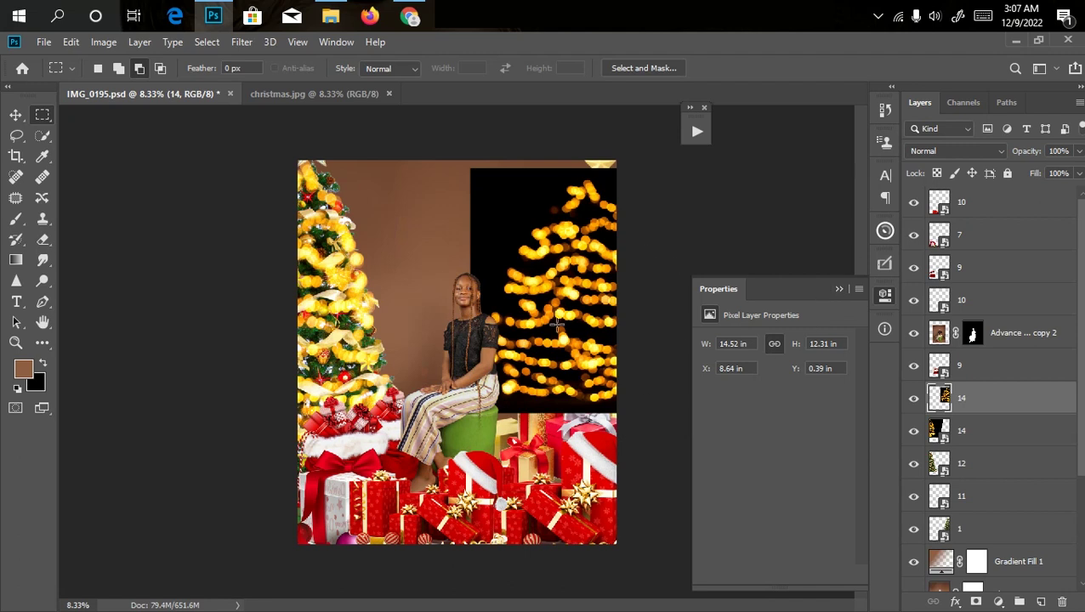
Step: Blend the right lights layer with Screen and distort its left corners inward to fit the right tree, about 12.4 by 13.2 in
{"action": "left_click", "coordinate": [957, 150]}
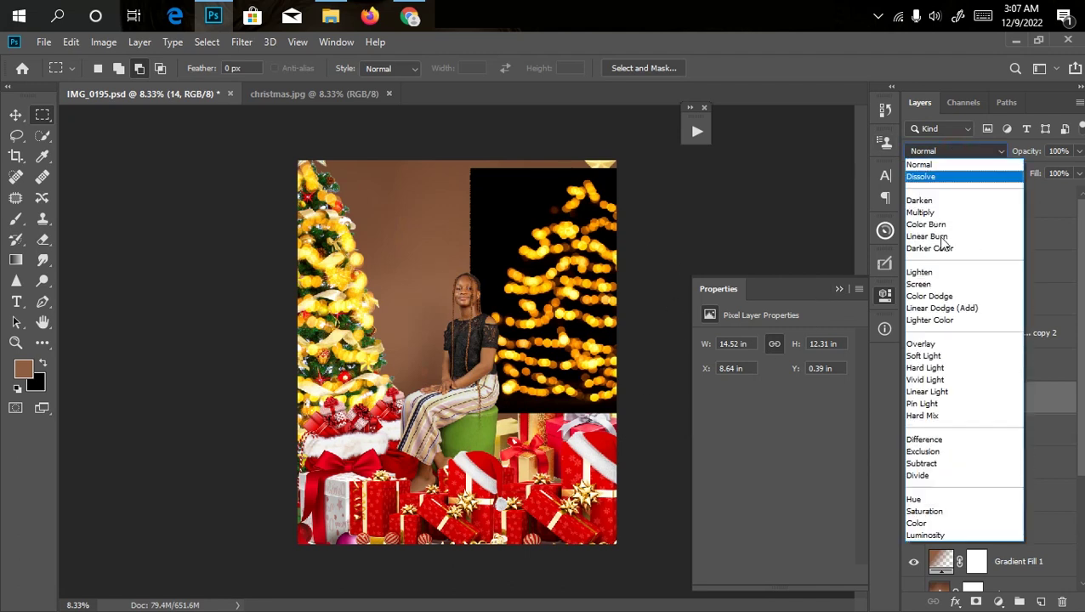
{"action": "left_click", "coordinate": [942, 286]}
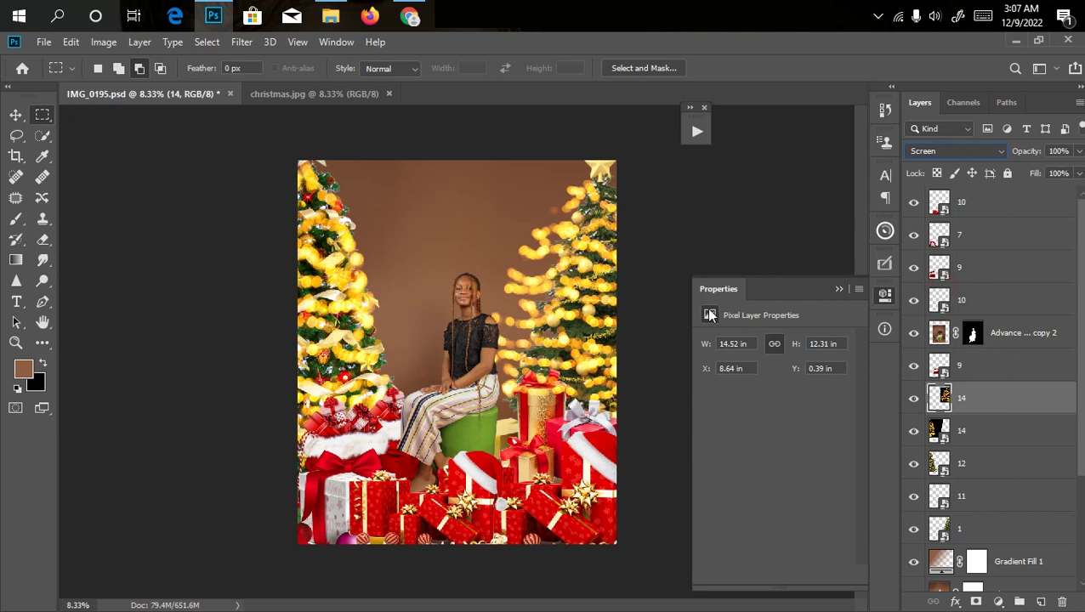
{"action": "key", "text": "ctrl+t"}
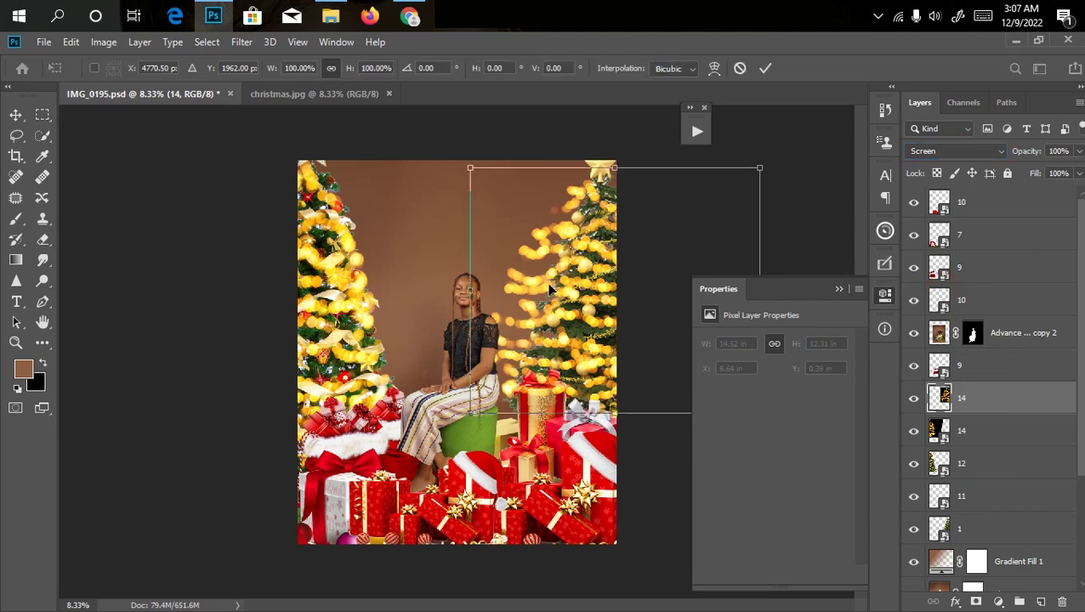
{"action": "left_click_drag", "start_coordinate": [473, 416], "coordinate": [512, 436]}
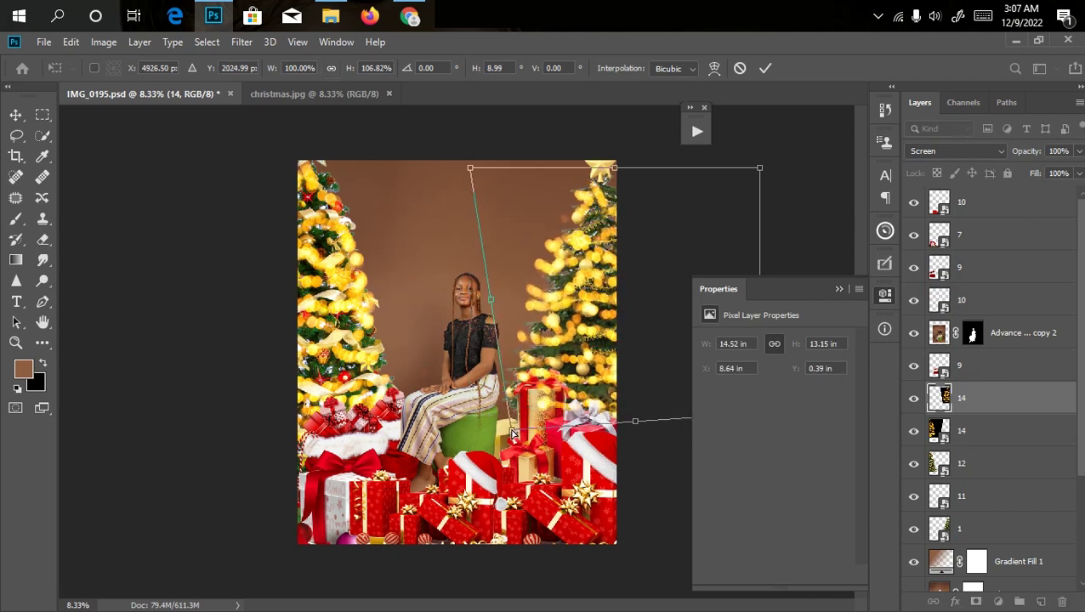
{"action": "left_click_drag", "start_coordinate": [468, 168], "coordinate": [510, 173]}
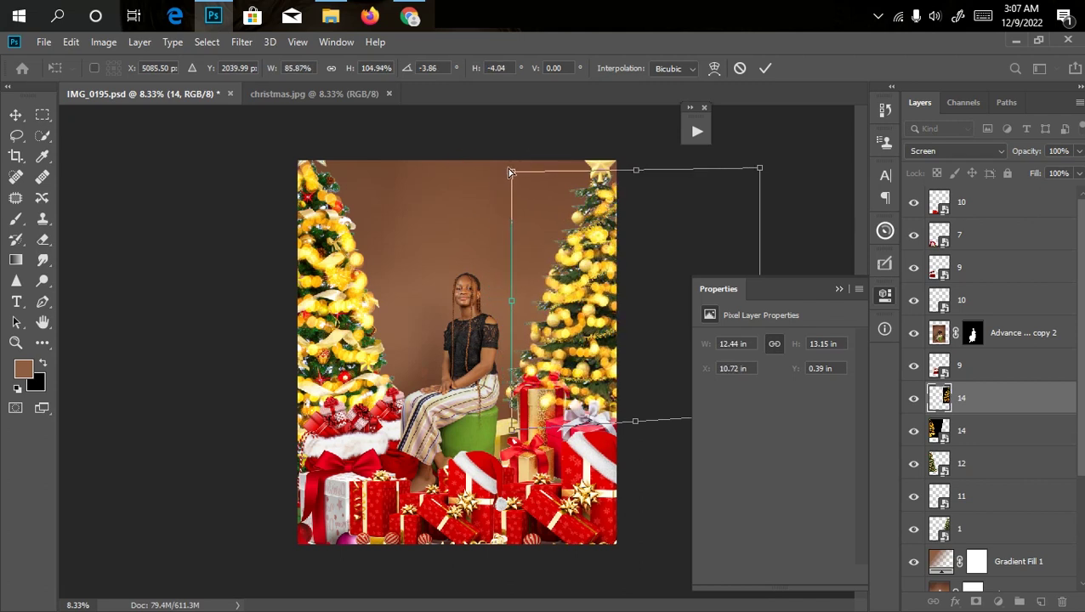
{"action": "key", "text": "m"}
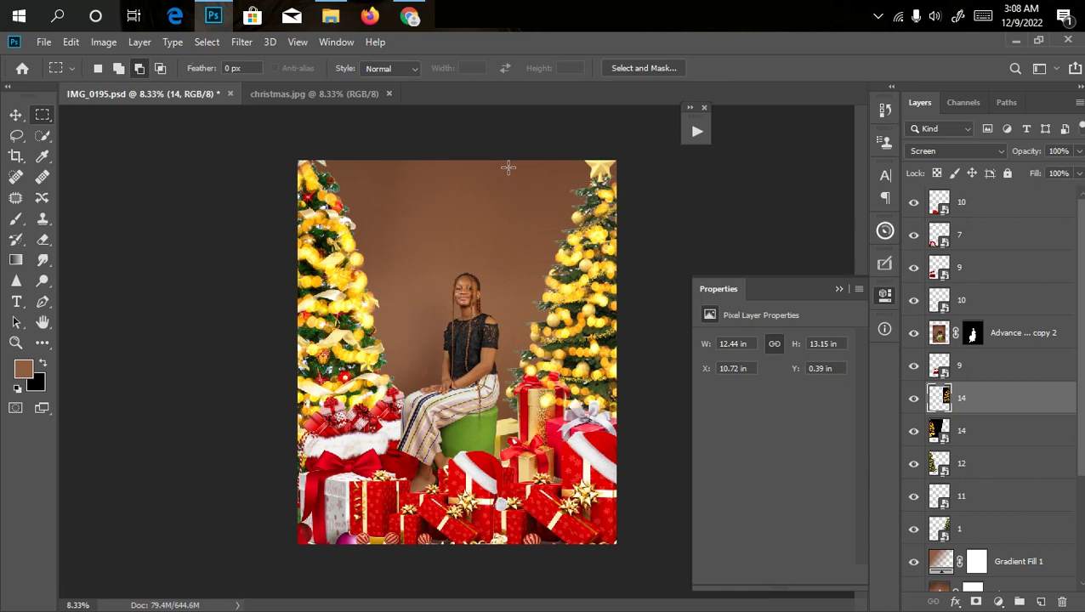
Step: Place image 5, the garland, about 16 by 6 in across the picture's upper edge
{"action": "key", "text": "alt+Tab"}
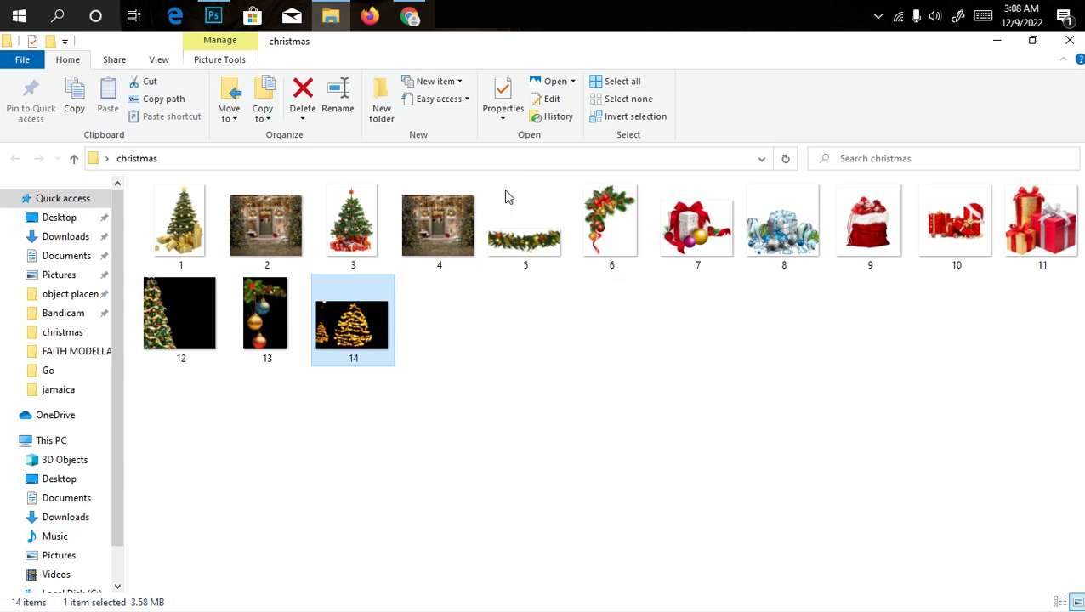
{"action": "left_click_drag", "start_coordinate": [525, 244], "coordinate": [331, 160]}
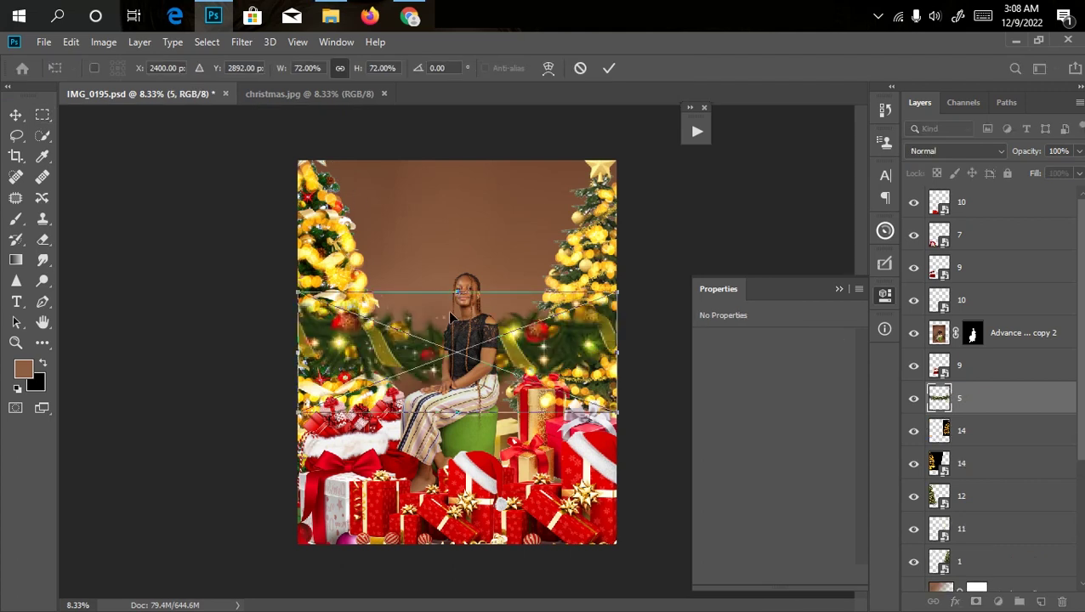
{"action": "left_click_drag", "start_coordinate": [455, 351], "coordinate": [455, 191]}
{"action": "key", "text": "Return"}
{"action": "key", "text": "m"}
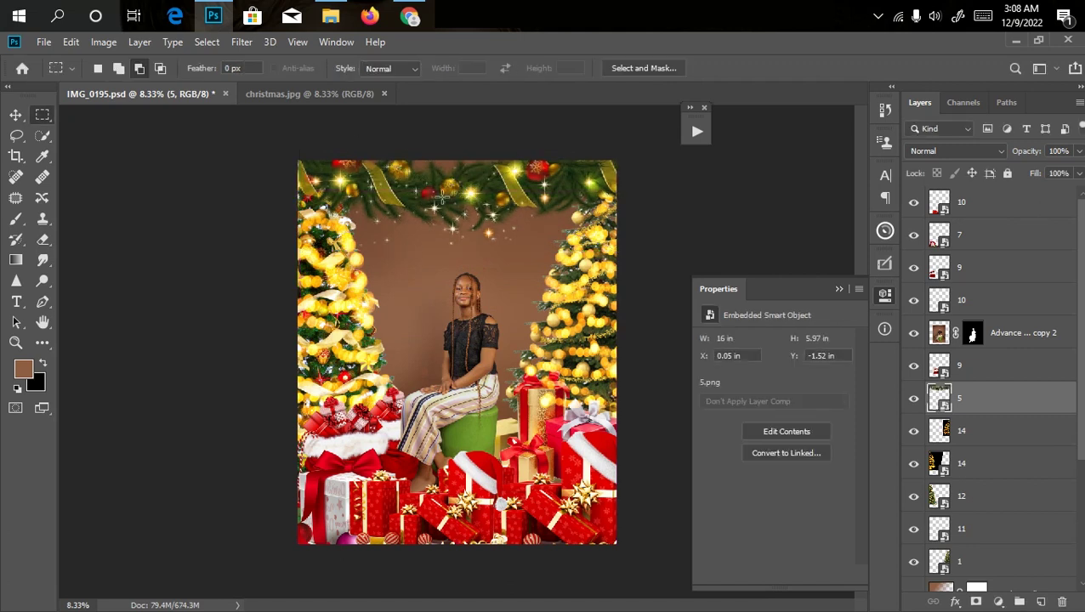
Step: Place image 13, the hanging ornaments, about 6.4 by 10.4 in over the picture's upper right corner
{"action": "key", "text": "alt+Tab"}
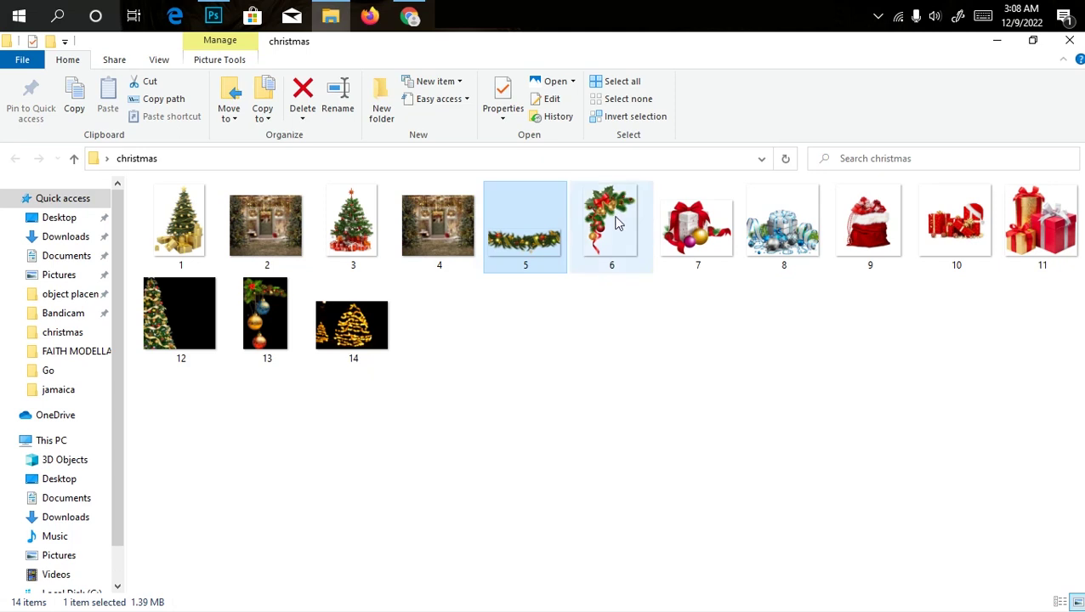
{"action": "left_click", "coordinate": [607, 217]}
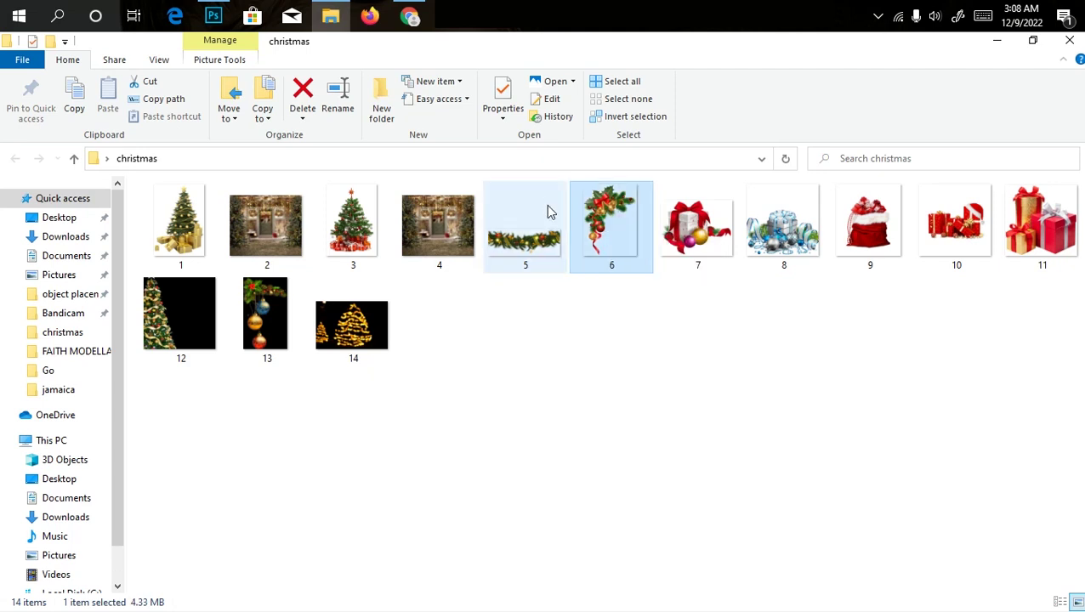
{"action": "left_click_drag", "start_coordinate": [610, 221], "coordinate": [600, 242]}
{"action": "left_click", "coordinate": [259, 308]}
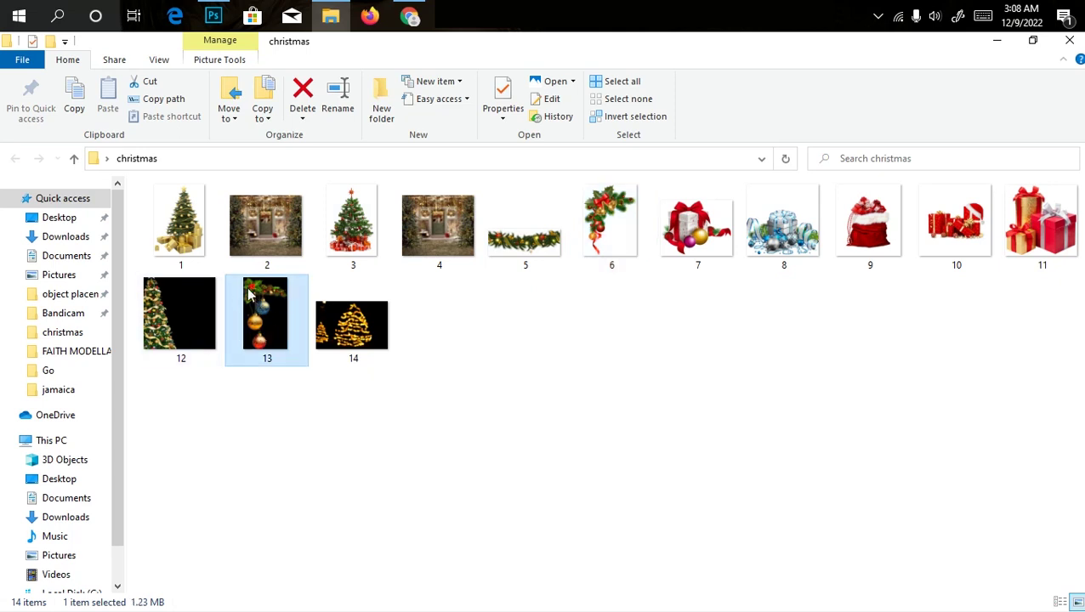
{"action": "left_click_drag", "start_coordinate": [262, 337], "coordinate": [372, 168]}
{"action": "left_click_drag", "start_coordinate": [487, 303], "coordinate": [598, 228]}
{"action": "left_click_drag", "start_coordinate": [501, 264], "coordinate": [599, 203]}
{"action": "key", "text": "m"}
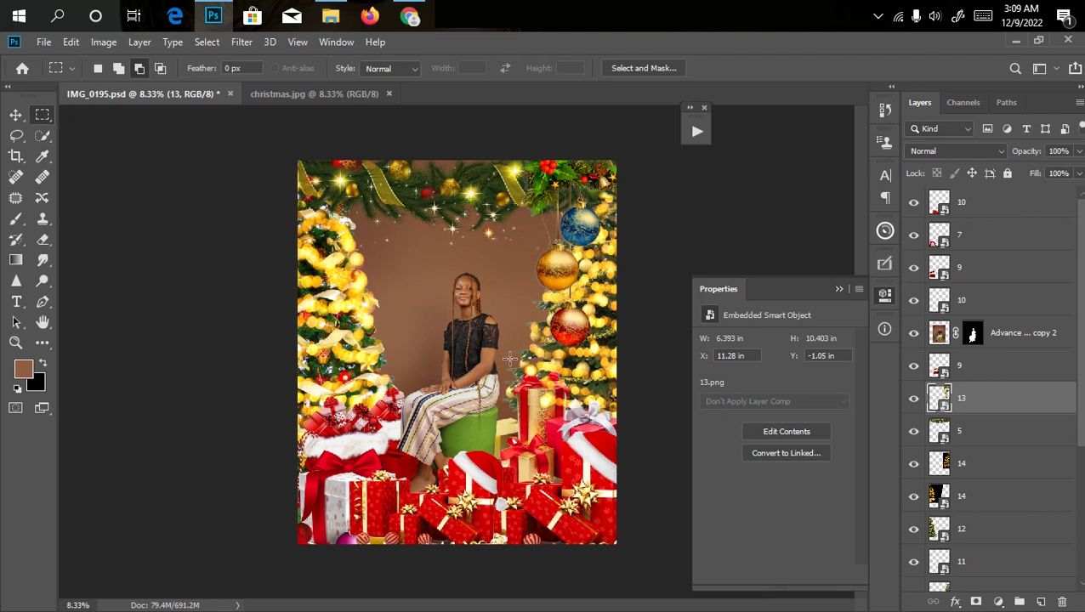
Step: Place image 2, the decorated doorway, directly above the Gradient Fill 1 layer as a backdrop behind the woman and trees
{"action": "key", "text": "alt+Tab"}
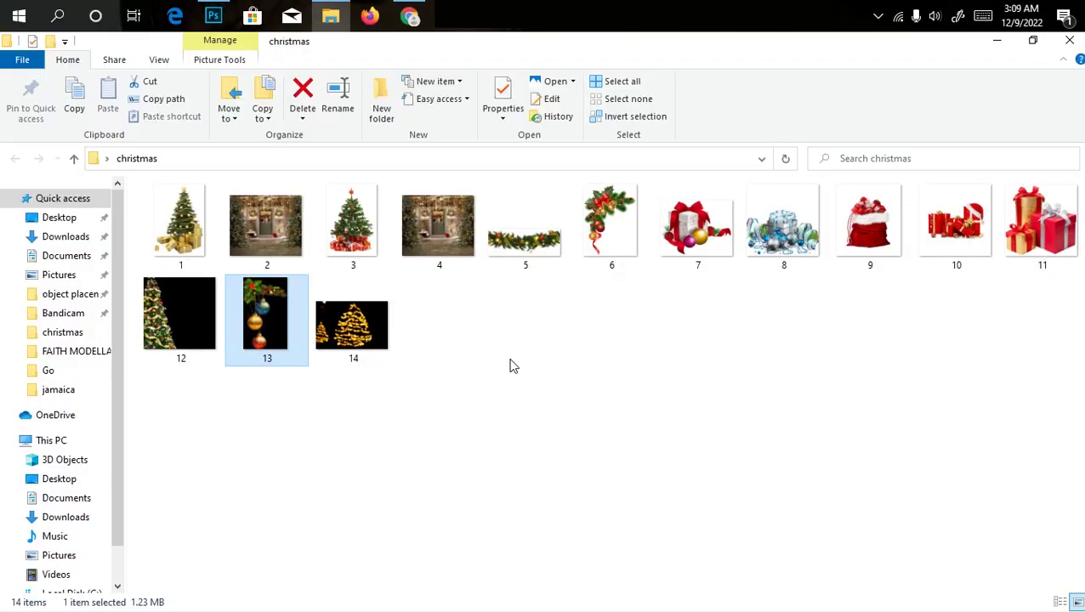
{"action": "left_click", "coordinate": [254, 228]}
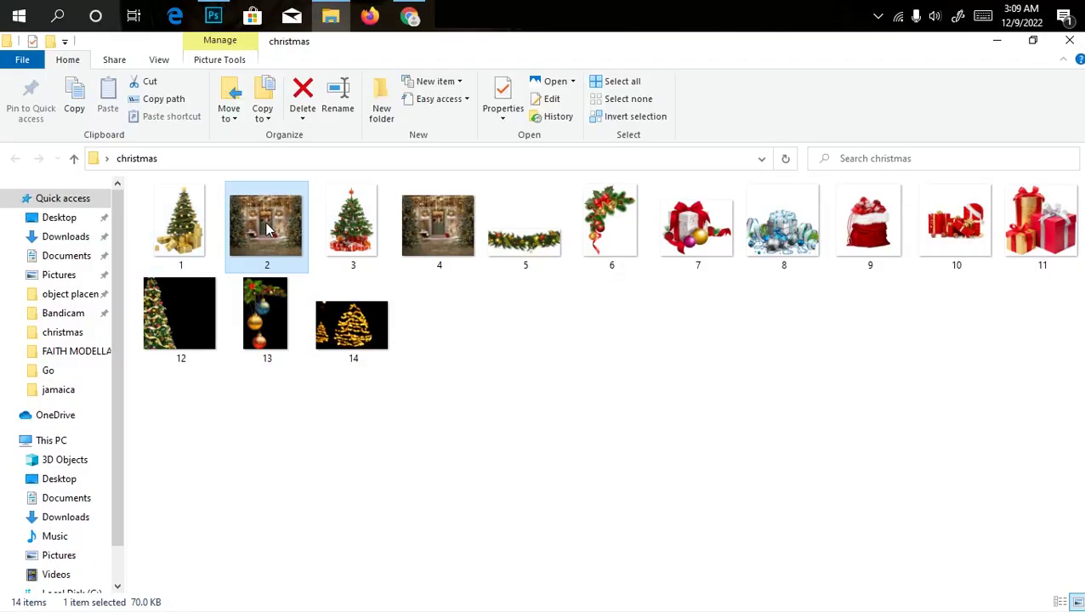
{"action": "key", "text": "alt+Tab"}
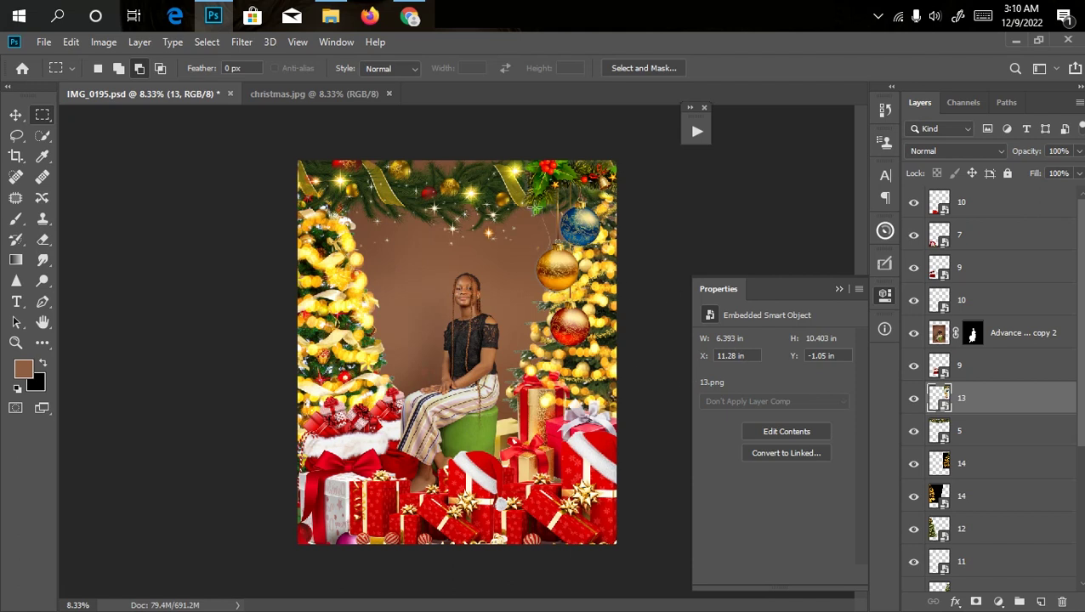
{"action": "scroll", "coordinate": [1084, 388], "scroll_direction": "down", "scroll_amount": 5}
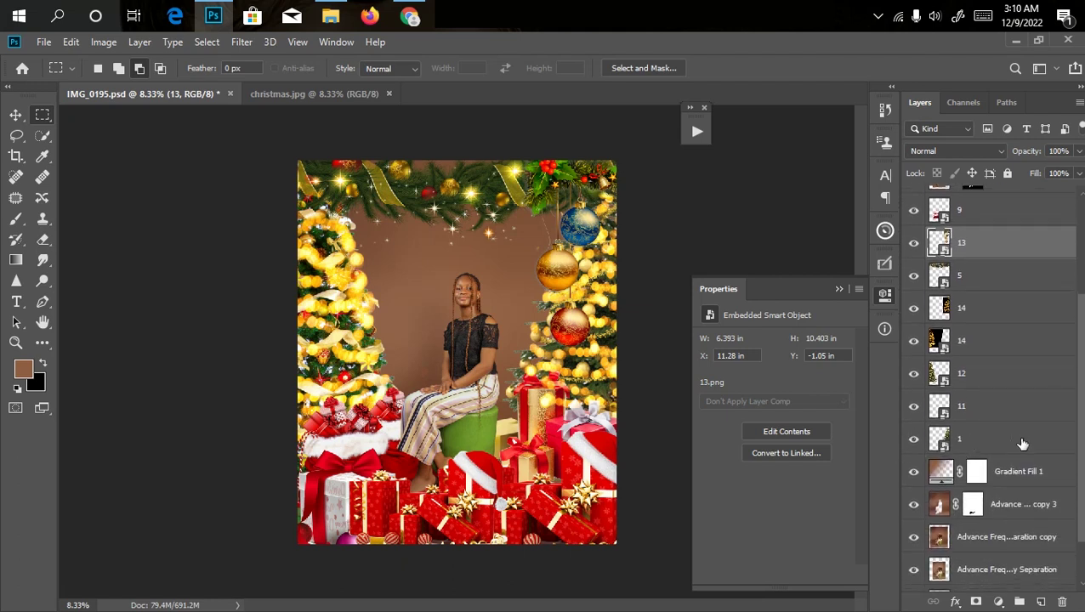
{"action": "left_click", "coordinate": [1010, 484]}
{"action": "key", "text": "alt+Tab"}
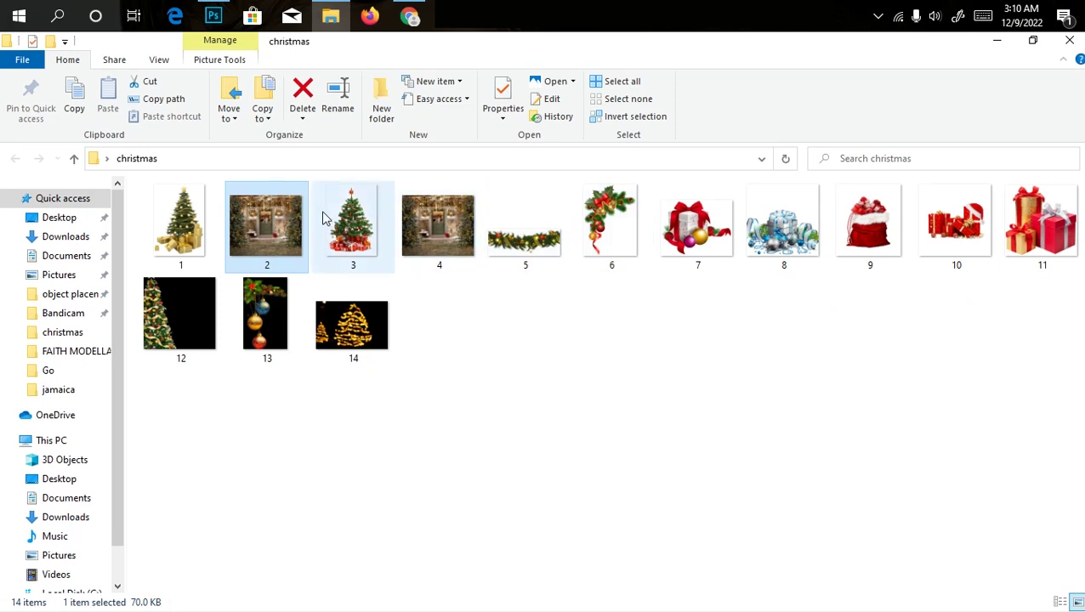
{"action": "left_click_drag", "start_coordinate": [271, 239], "coordinate": [386, 270]}
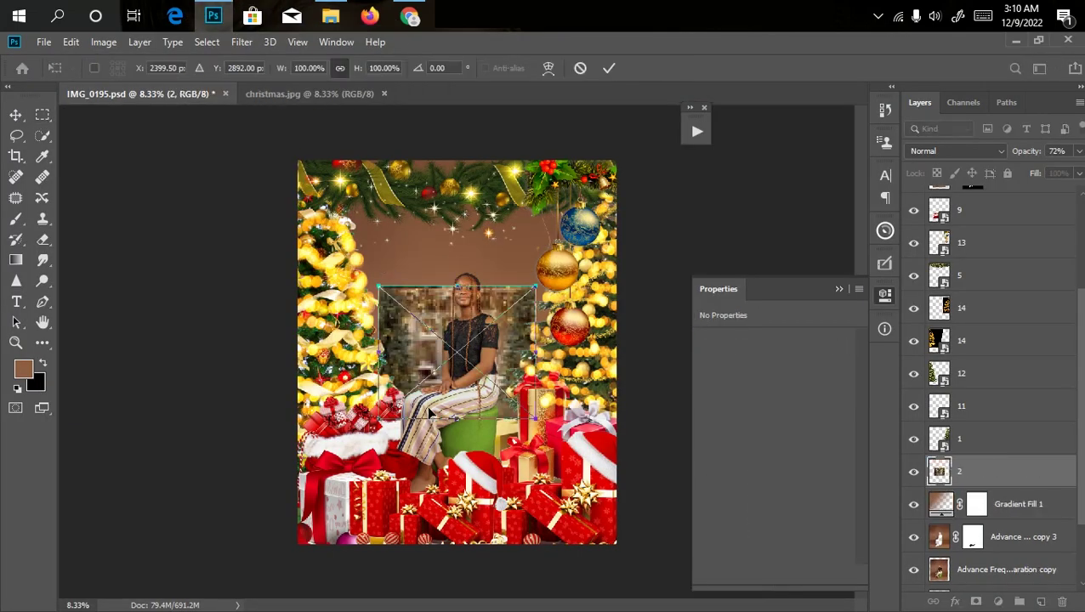
Step: Enlarge the doorway backdrop to about 280.9% and shift it up so it spans the picture's full width behind the woman
{"action": "left_click_drag", "start_coordinate": [533, 351], "coordinate": [609, 353]}
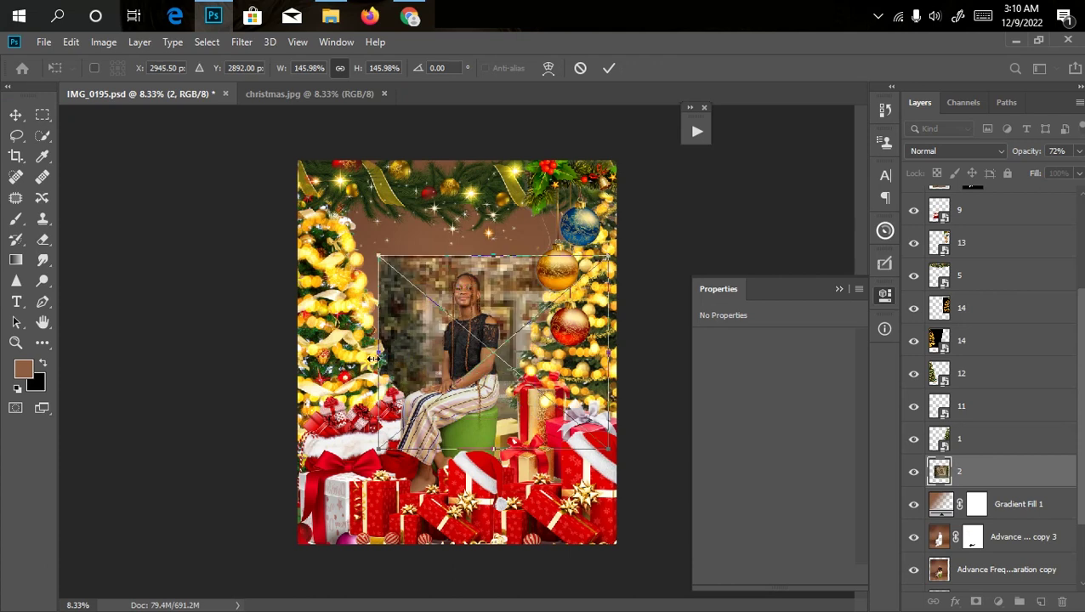
{"action": "left_click_drag", "start_coordinate": [376, 355], "coordinate": [247, 352]}
{"action": "left_click_drag", "start_coordinate": [608, 352], "coordinate": [691, 352]}
{"action": "left_click_drag", "start_coordinate": [550, 349], "coordinate": [487, 292]}
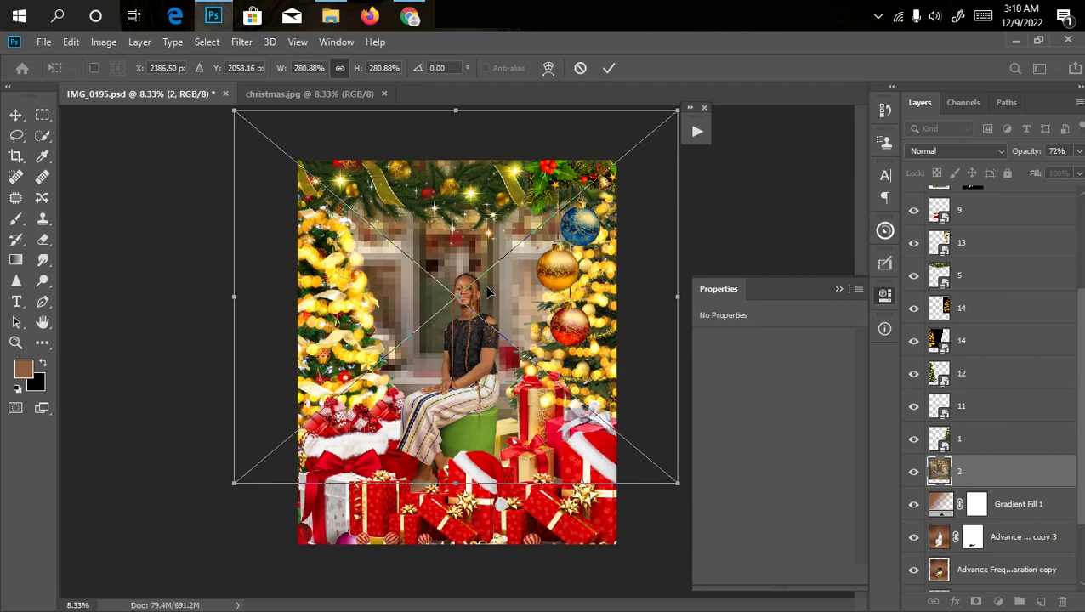
{"action": "key", "text": "m"}
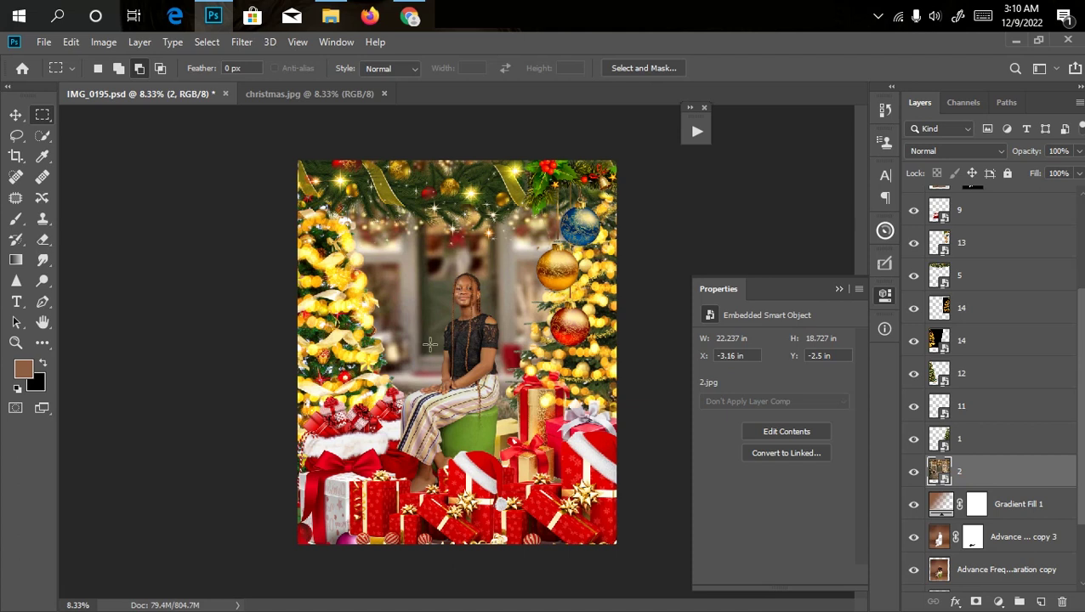
Step: Reduce the doorway backdrop to about 19.3 by 16.2 in, aligning its upper edge with the picture's and shifting it slightly left
{"action": "key", "text": "ctrl+t"}
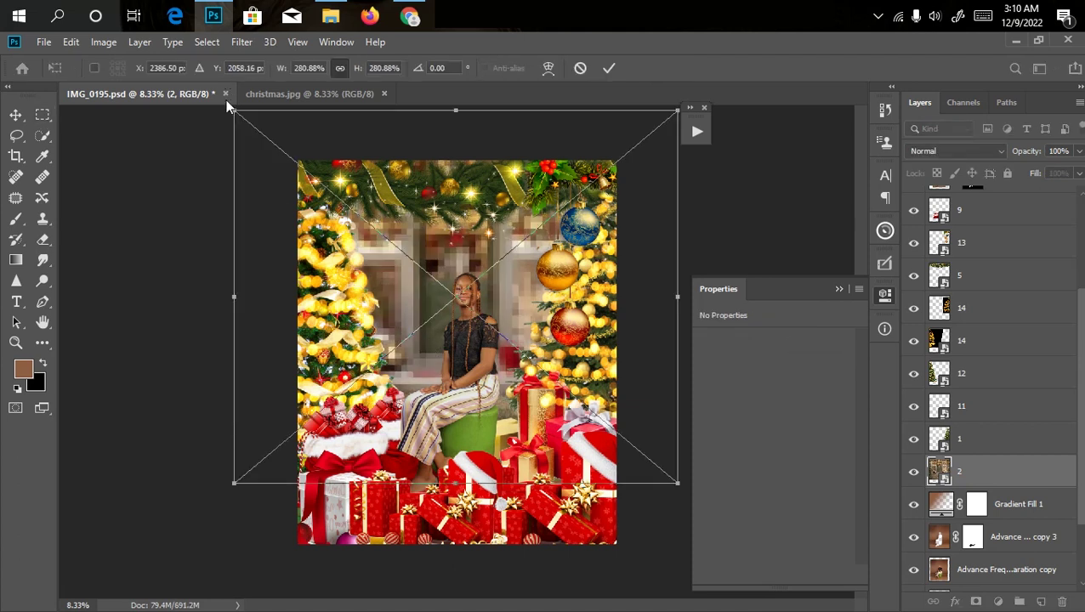
{"action": "left_click_drag", "start_coordinate": [228, 105], "coordinate": [274, 177]}
{"action": "left_click_drag", "start_coordinate": [429, 361], "coordinate": [405, 361]}
{"action": "key", "text": "m"}
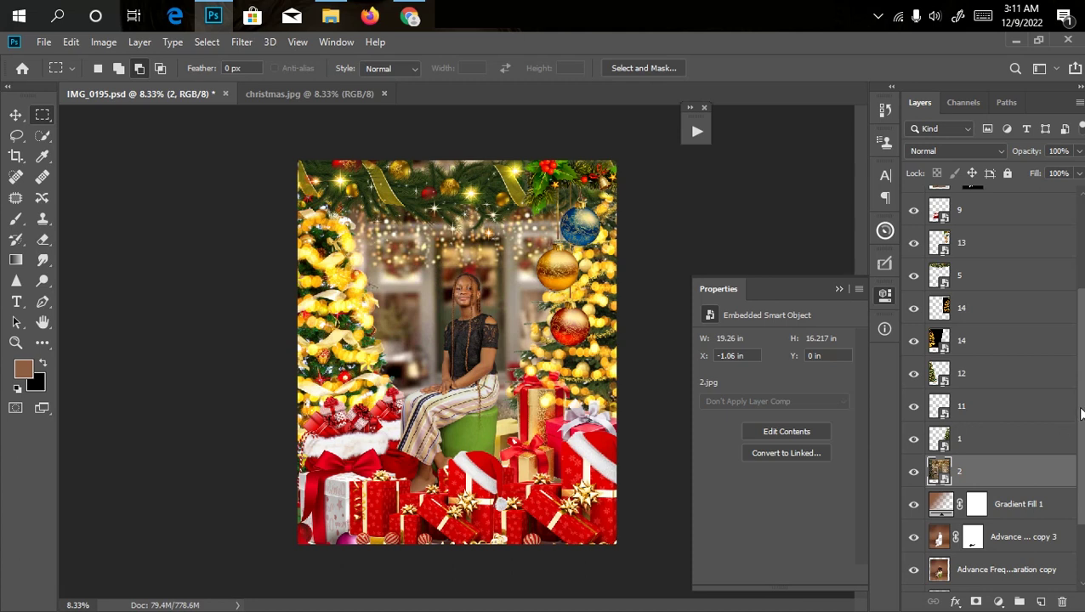
Step: Add a Color Lookup adjustment above the woman's cut-out layer using the 3D LUT a wedding lut.cube
{"action": "scroll", "coordinate": [1077, 410], "scroll_direction": "up", "scroll_amount": 3}
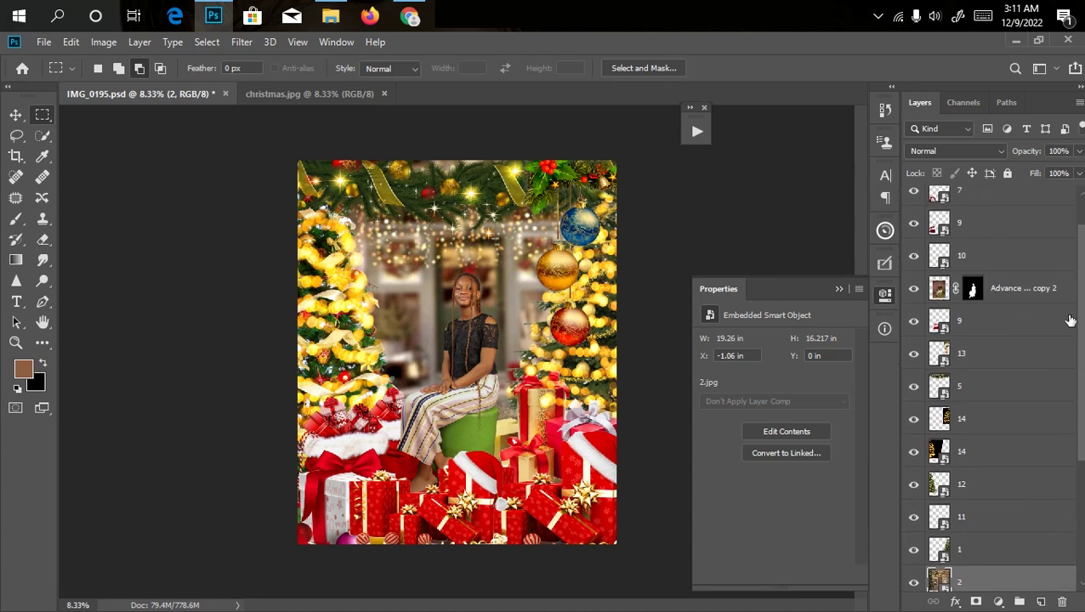
{"action": "left_click", "coordinate": [993, 290]}
{"action": "left_click", "coordinate": [999, 601]}
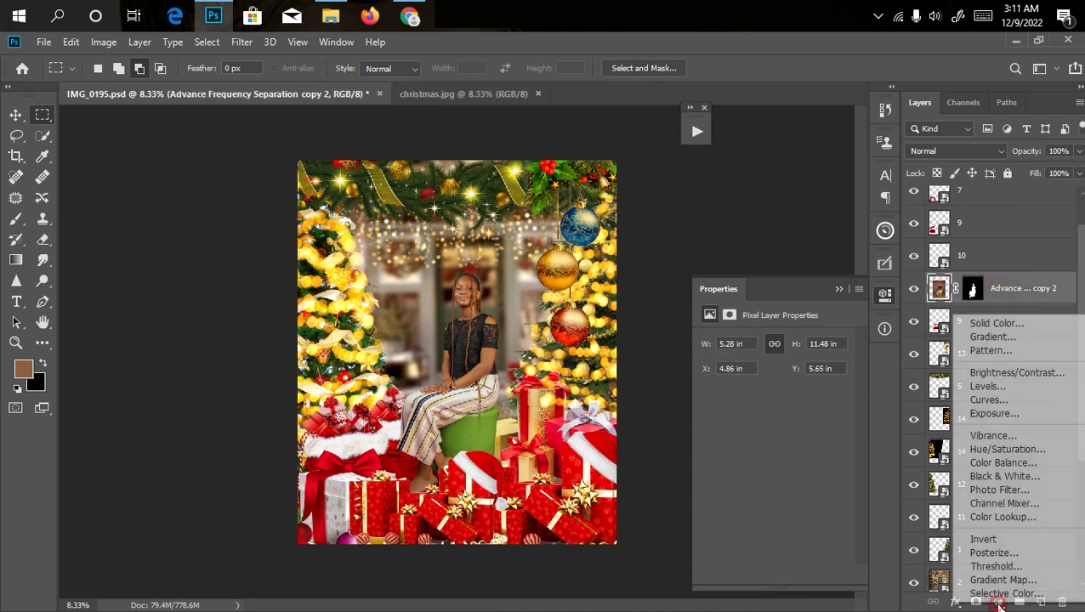
{"action": "left_click", "coordinate": [1004, 518]}
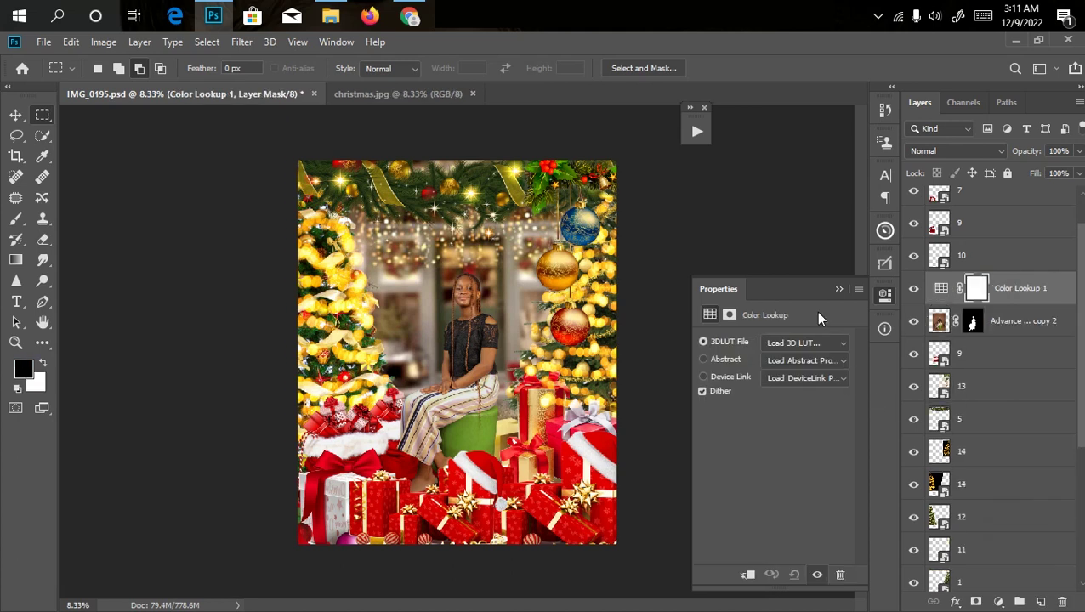
{"action": "left_click", "coordinate": [838, 344]}
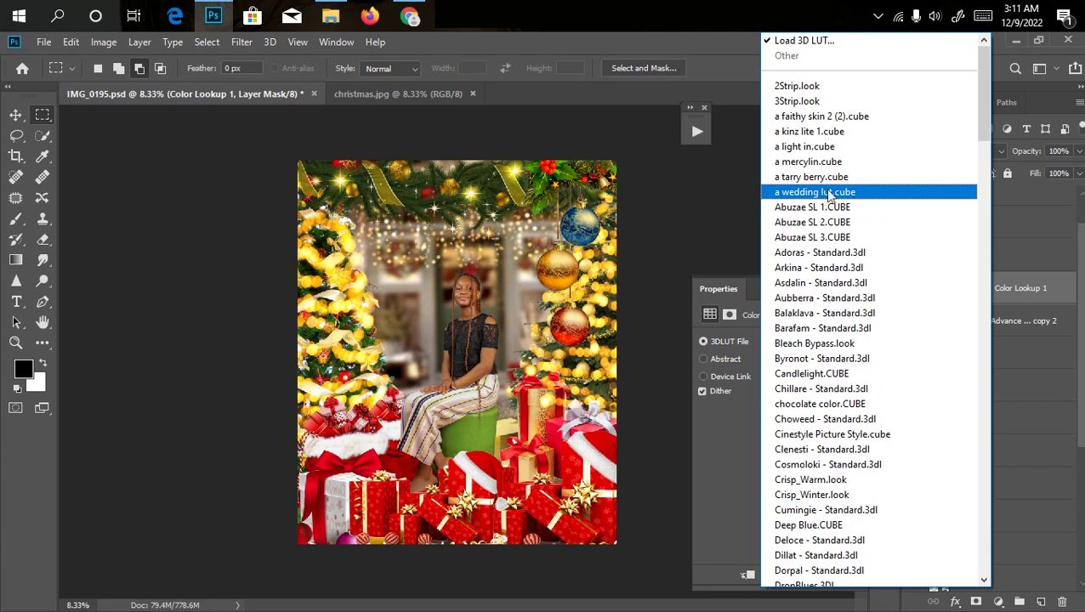
{"action": "left_click", "coordinate": [830, 193]}
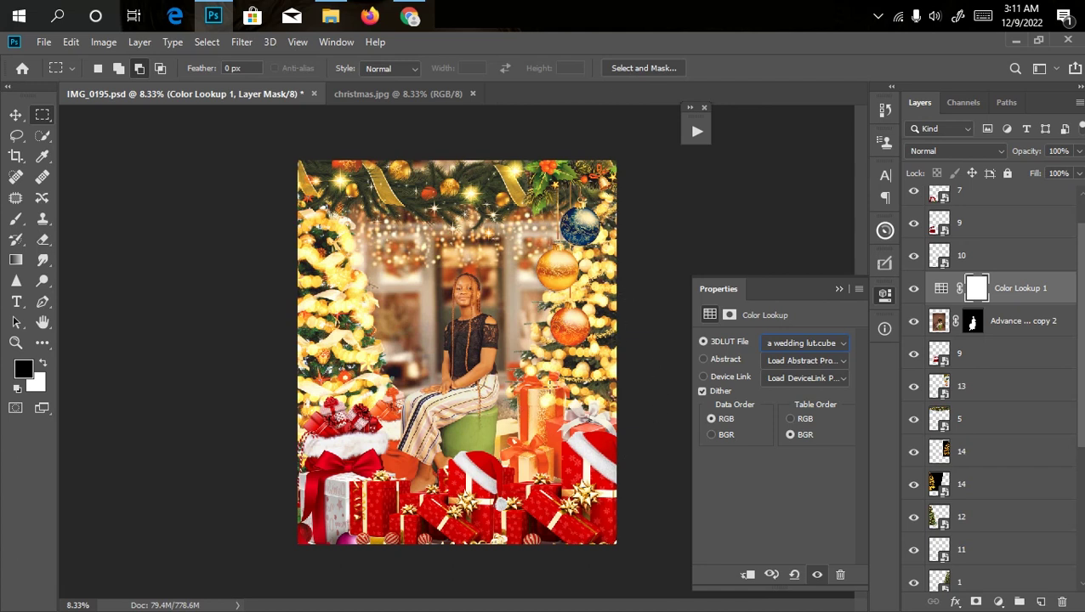
Step: Try the Color Lookup adjustment at the top of the layer stack and return it directly above the woman's cut-out layer
{"action": "left_click_drag", "start_coordinate": [1059, 302], "coordinate": [1043, 201]}
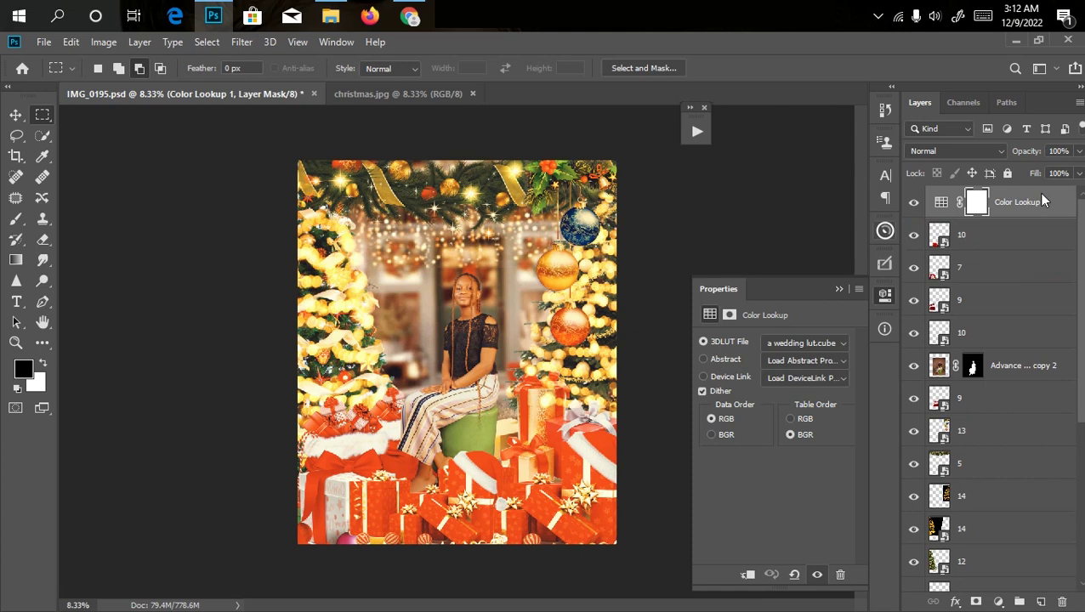
{"action": "left_click", "coordinate": [1078, 151]}
{"action": "left_click_drag", "start_coordinate": [1051, 177], "coordinate": [1040, 169]}
{"action": "key", "text": "ctrl+z"}
{"action": "left_click_drag", "start_coordinate": [1026, 206], "coordinate": [1010, 357]}
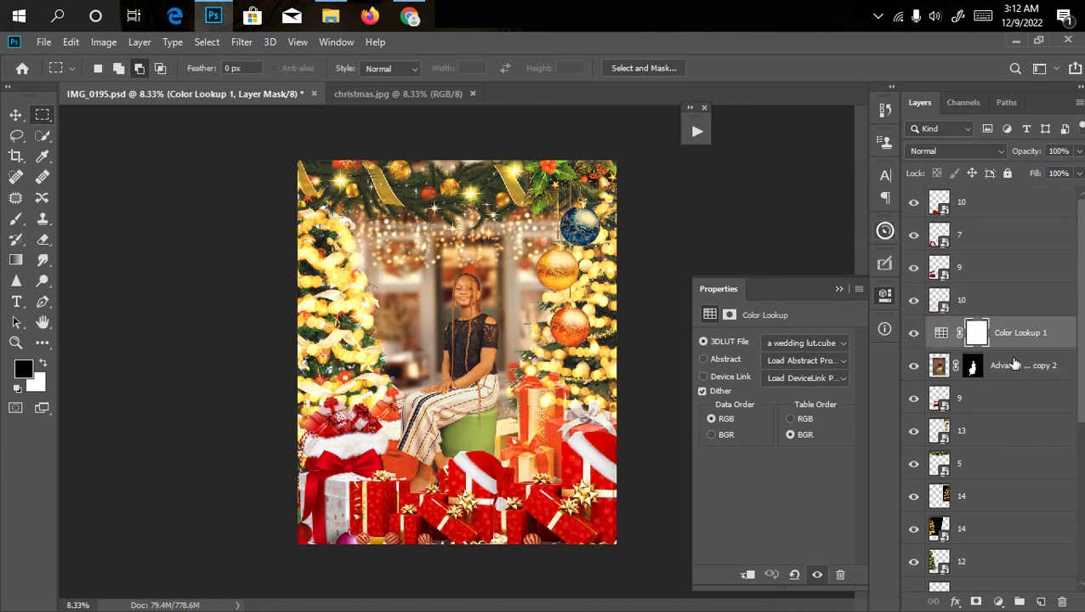
Step: Clip the Color Lookup adjustment to the woman's cut-out layer and lower its opacity to 45%
{"action": "right_click", "coordinate": [1029, 333]}
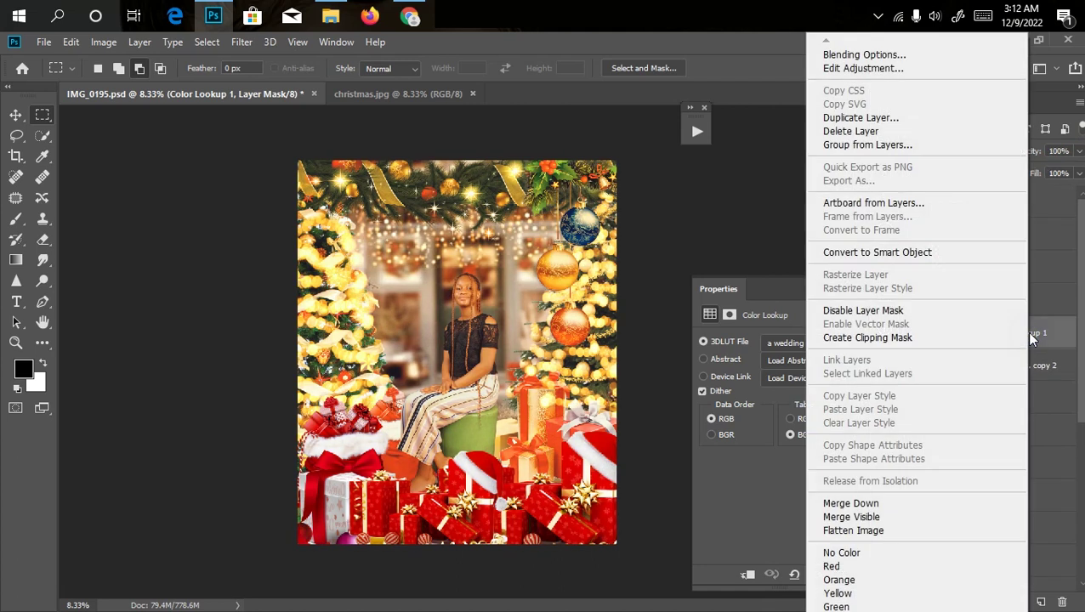
{"action": "left_click", "coordinate": [889, 340]}
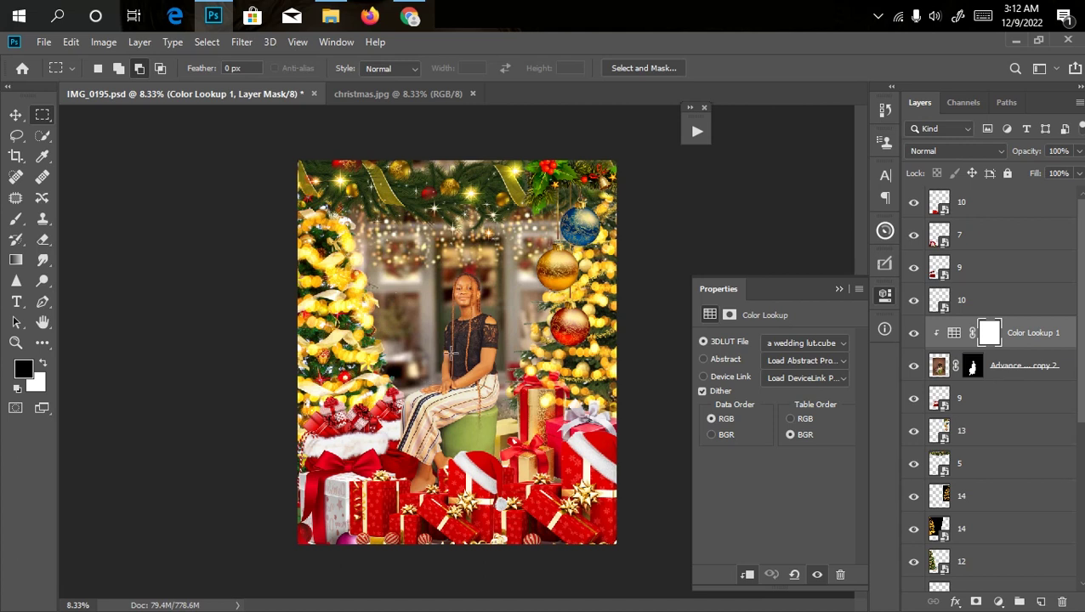
{"action": "left_click", "coordinate": [1078, 151]}
{"action": "left_click_drag", "start_coordinate": [1036, 170], "coordinate": [1036, 171]}
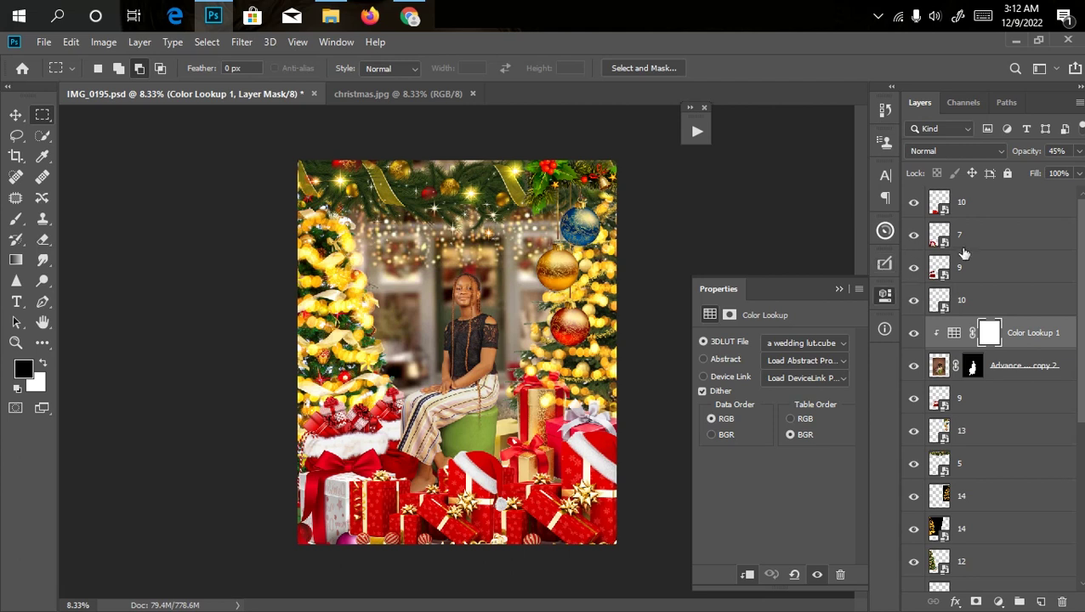
Step: With the topmost layer 10 active, make a circular elliptical selection around the woman's upper body and invert it
{"action": "left_click", "coordinate": [1008, 211]}
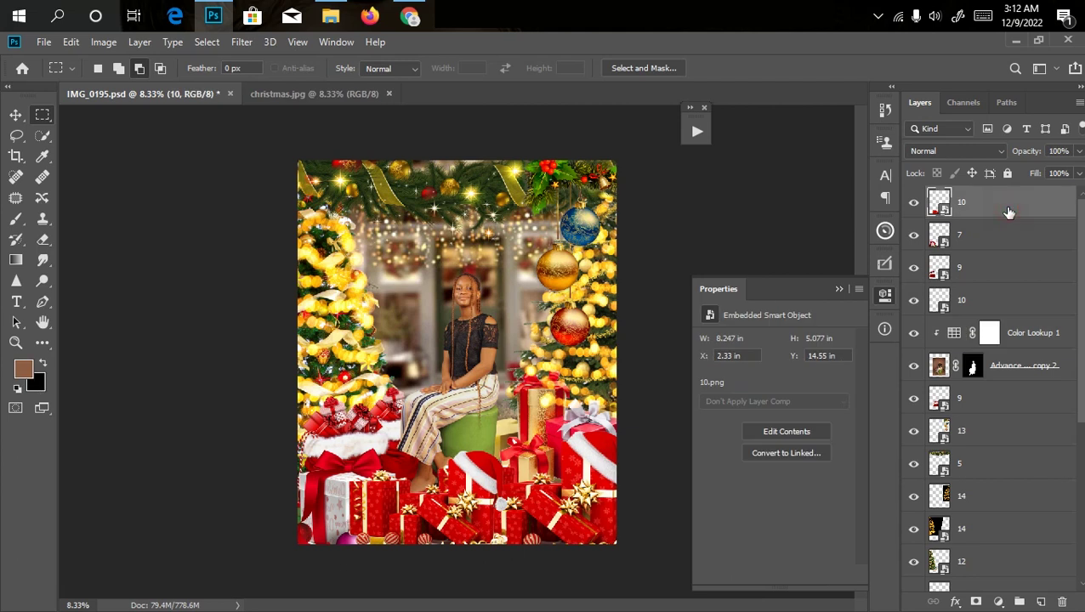
{"action": "right_click", "coordinate": [43, 119]}
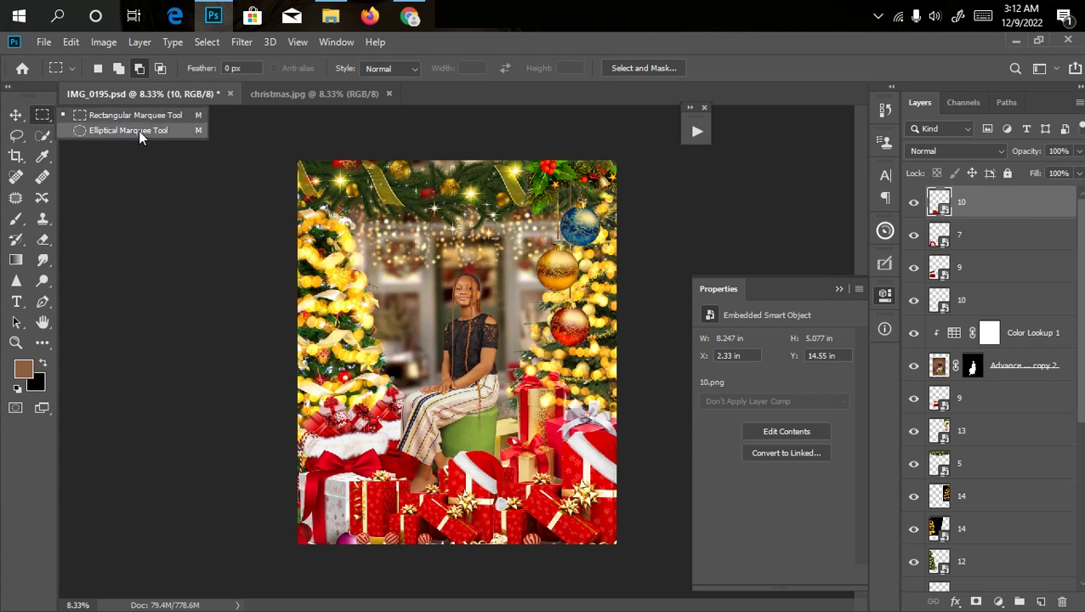
{"action": "left_click", "coordinate": [106, 127]}
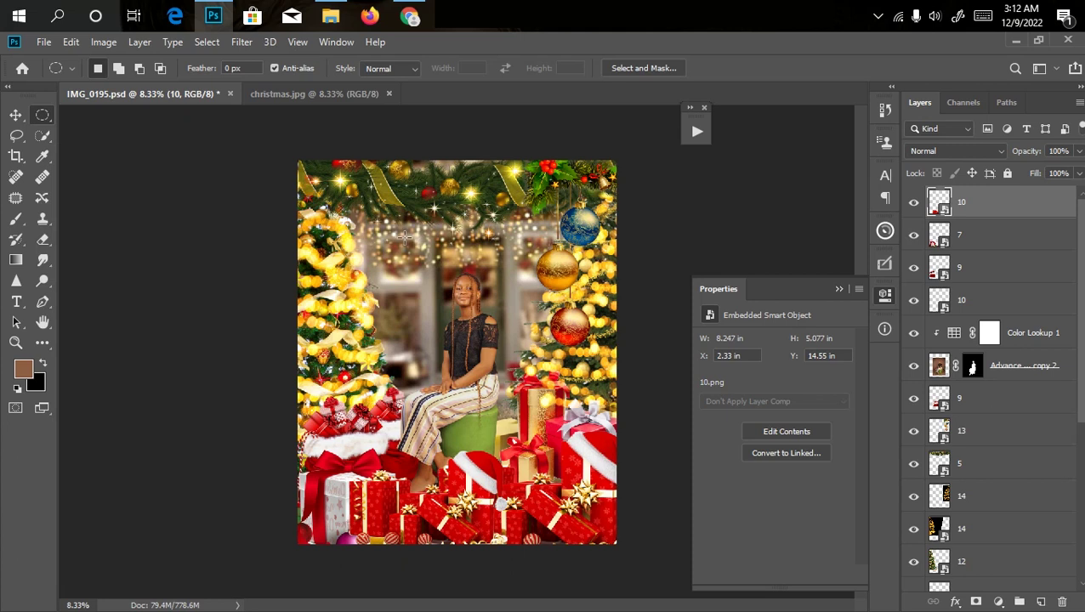
{"action": "left_click_drag", "start_coordinate": [400, 239], "coordinate": [565, 462]}
{"action": "left_click_drag", "start_coordinate": [486, 352], "coordinate": [476, 368]}
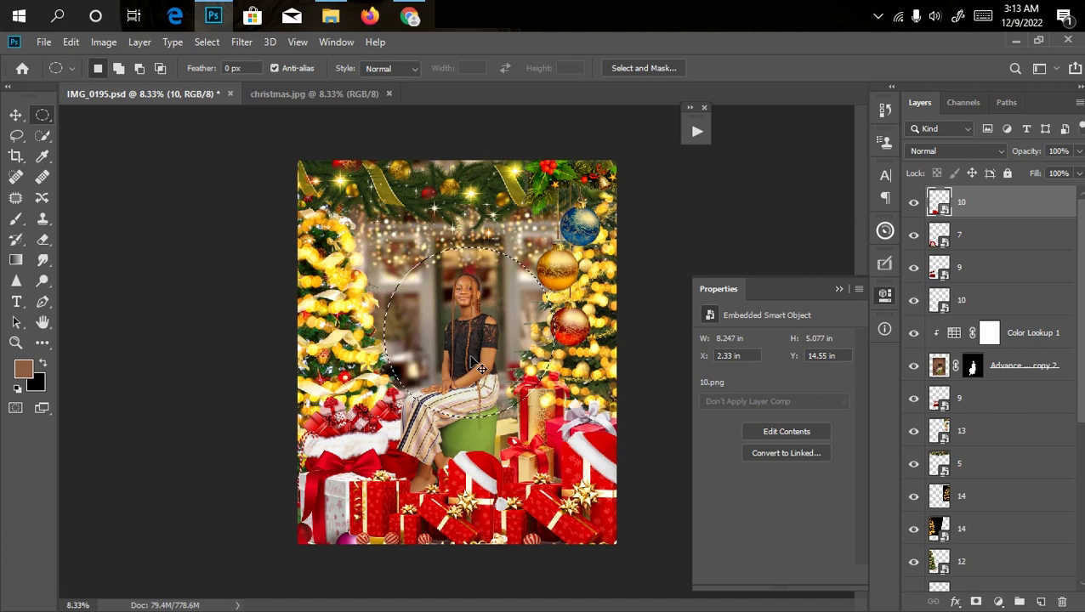
{"action": "key", "text": "ctrl+shift+i"}
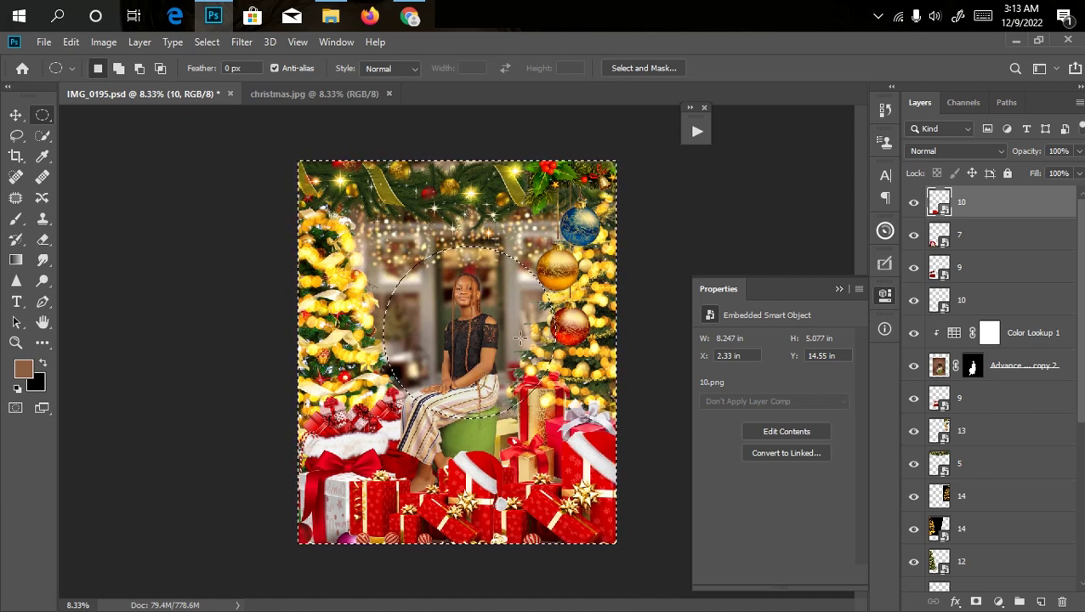
Step: Add a black (000000) Solid Color fill layer over the inverted selection and make its layer mask active
{"action": "left_click", "coordinate": [998, 602]}
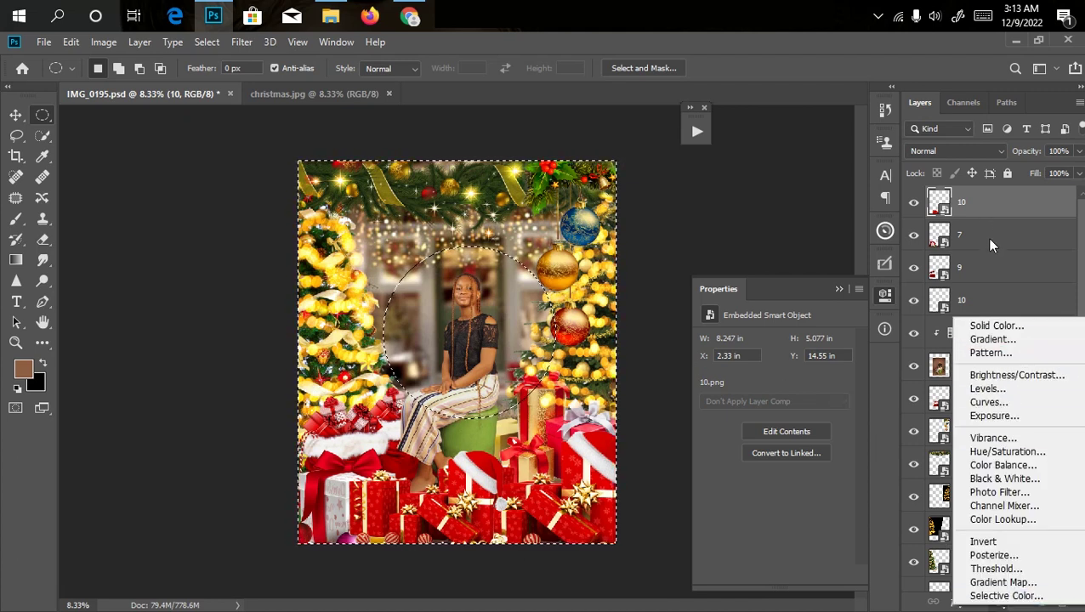
{"action": "left_click", "coordinate": [994, 327]}
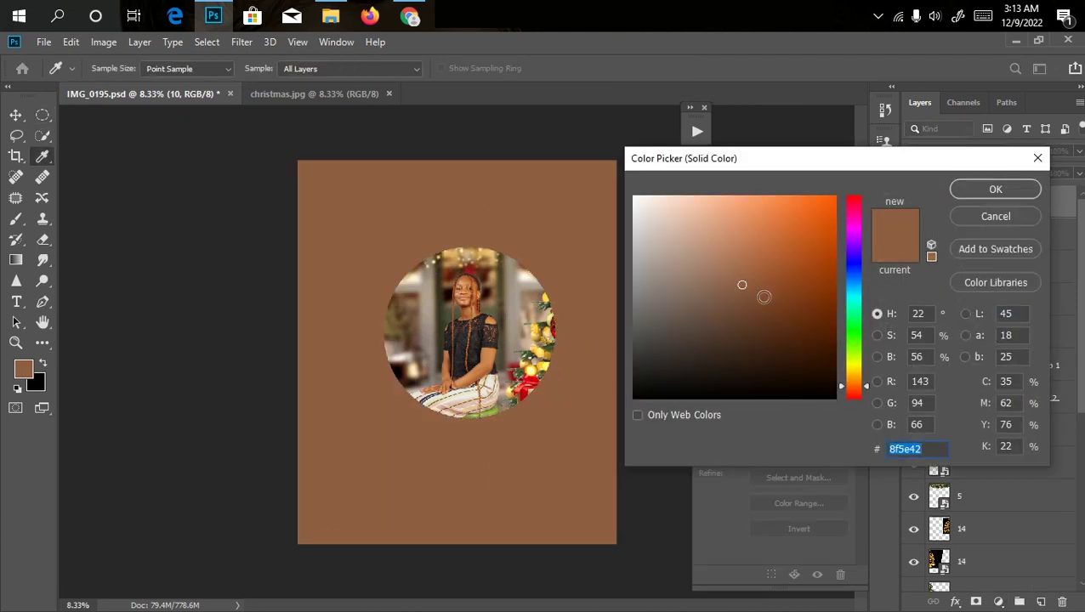
{"action": "left_click_drag", "start_coordinate": [712, 346], "coordinate": [634, 397]}
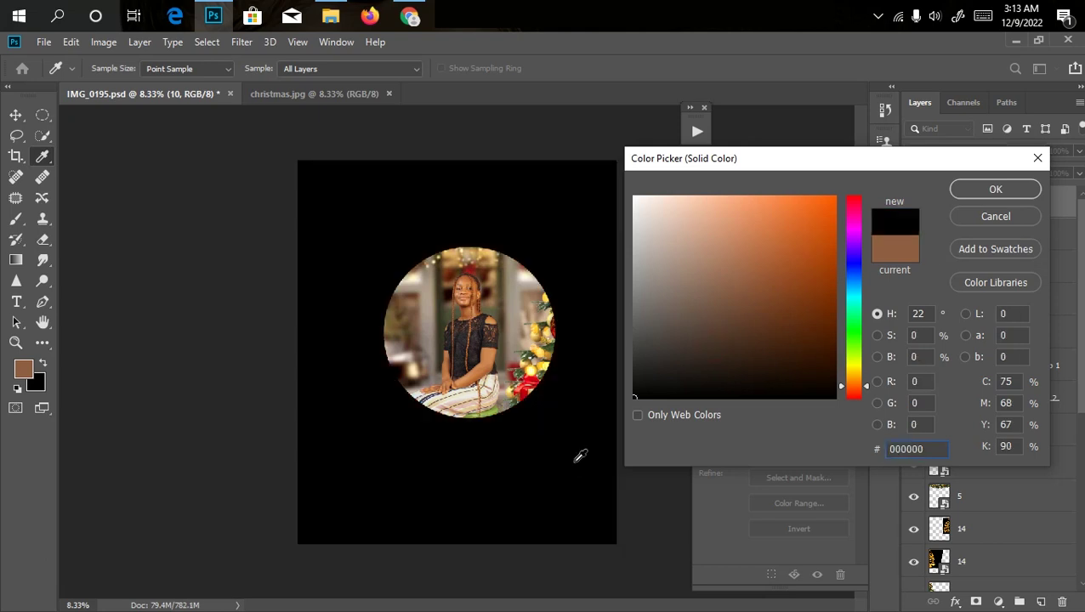
{"action": "key", "text": "Return"}
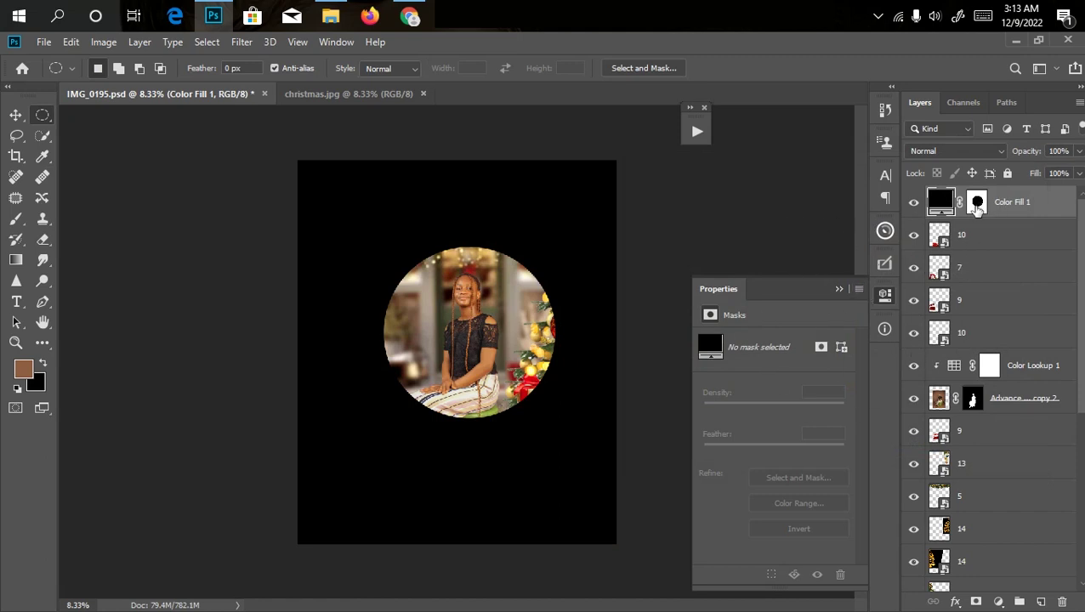
{"action": "left_click", "coordinate": [977, 204]}
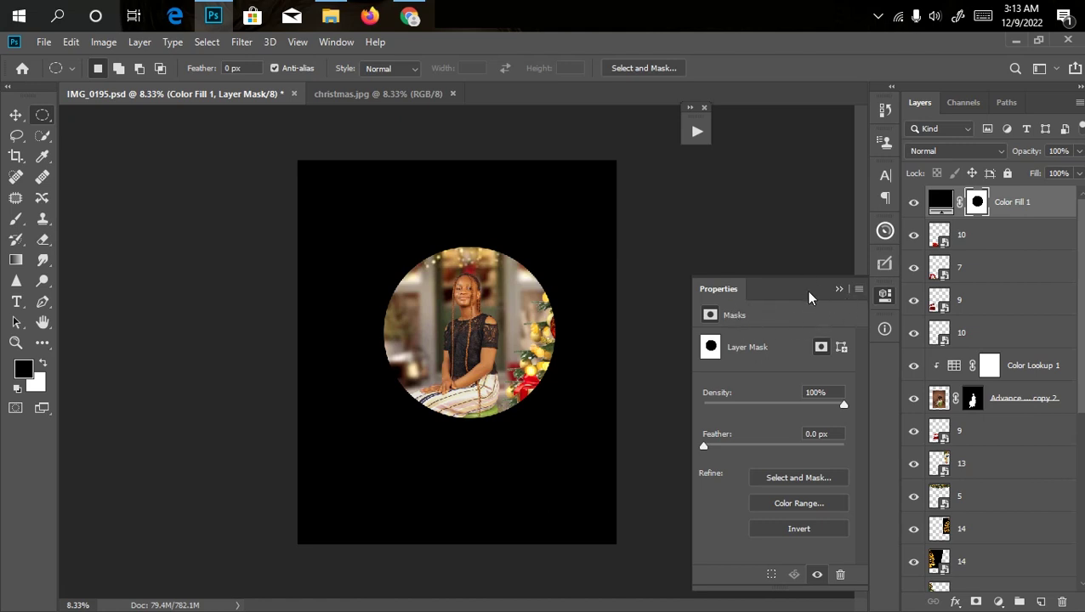
Step: Feather the black fill layer's mask to 646.5 px and lower the layer's opacity to 32% for a soft vignette
{"action": "left_click", "coordinate": [337, 42]}
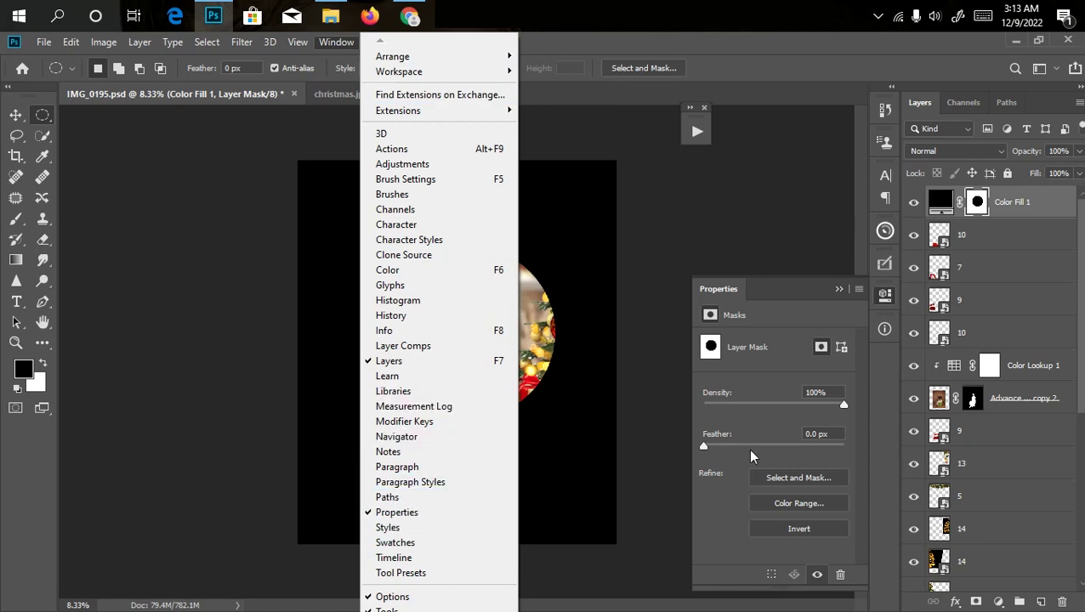
{"action": "left_click", "coordinate": [791, 309]}
{"action": "left_click_drag", "start_coordinate": [736, 451], "coordinate": [833, 455]}
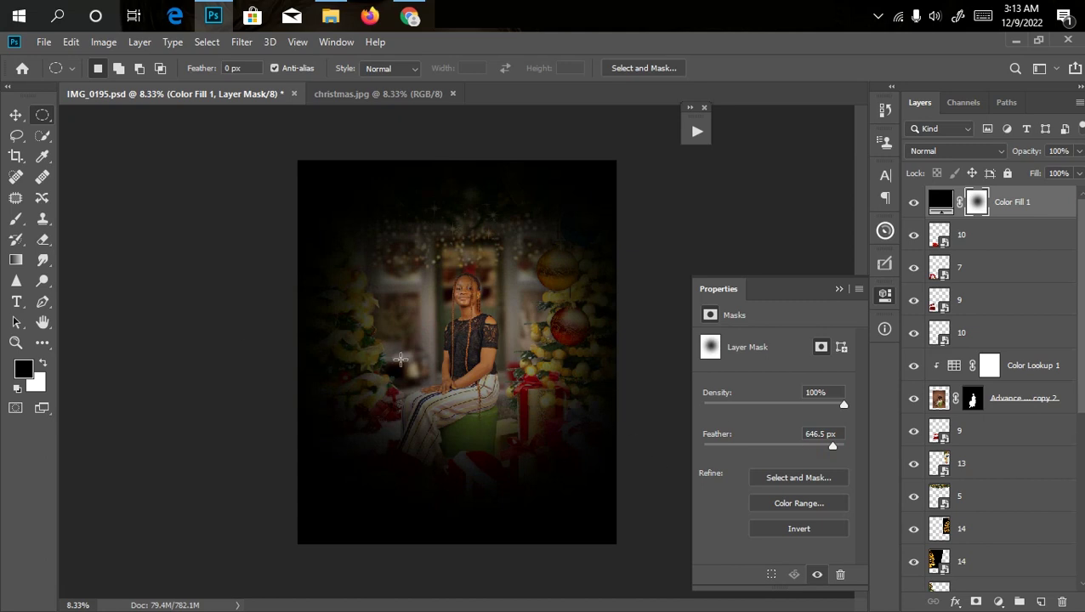
{"action": "key", "text": "Return"}
{"action": "left_click", "coordinate": [1080, 151]}
{"action": "left_click_drag", "start_coordinate": [1057, 167], "coordinate": [1029, 172]}
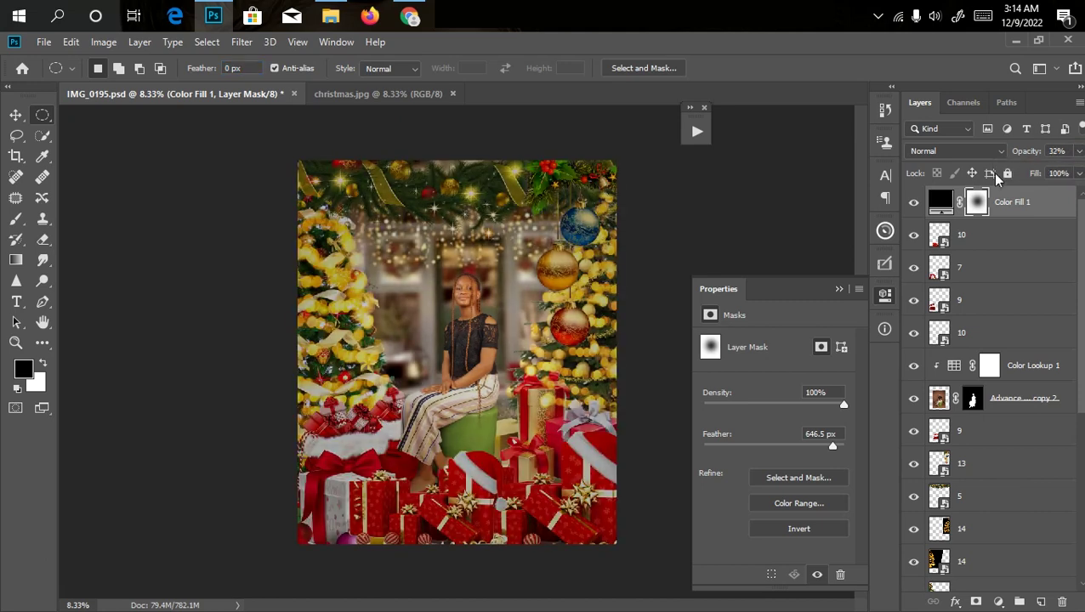
{"action": "left_click", "coordinate": [915, 204]}
{"action": "left_click", "coordinate": [914, 204]}
Step: Add a Color Lookup adjustment above the vignette with the chocolate color.CUBE LUT at 63% opacity, and compare the composite with christmas.jpg
{"action": "left_click", "coordinate": [1000, 602]}
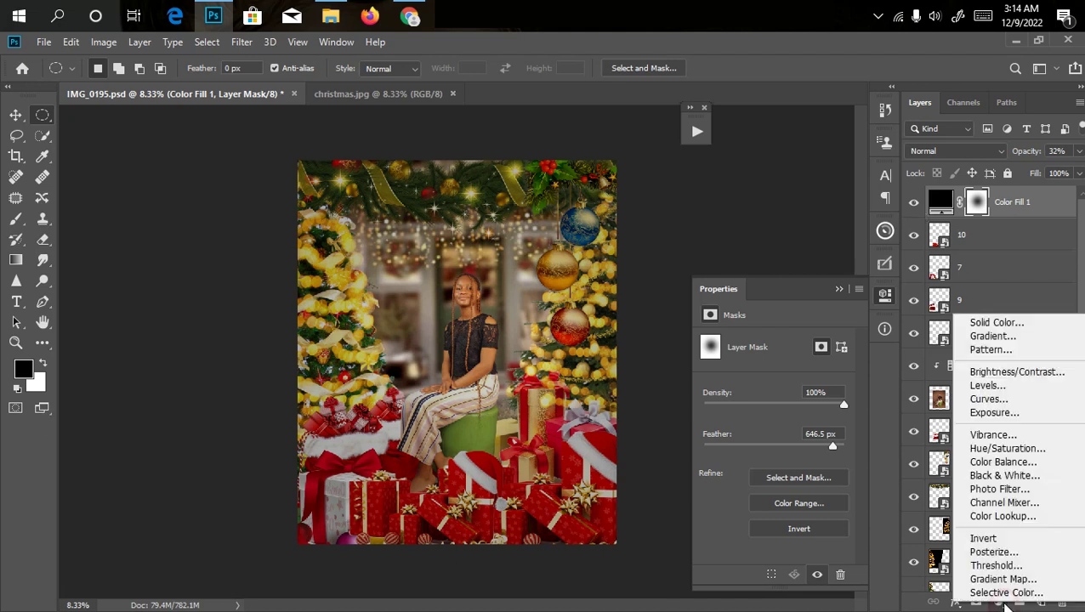
{"action": "left_click", "coordinate": [984, 516]}
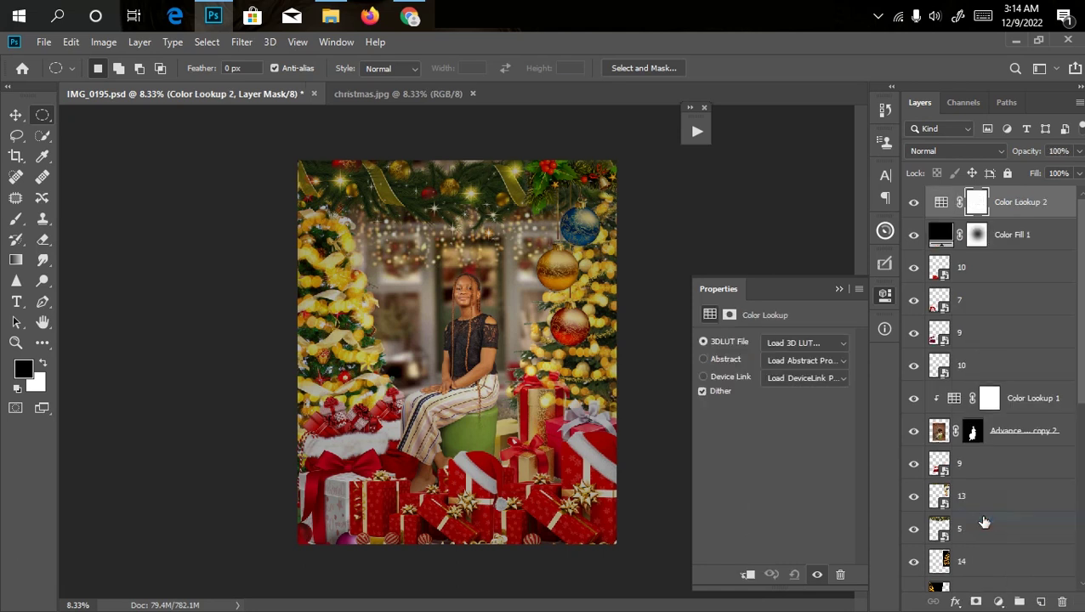
{"action": "left_click", "coordinate": [832, 343]}
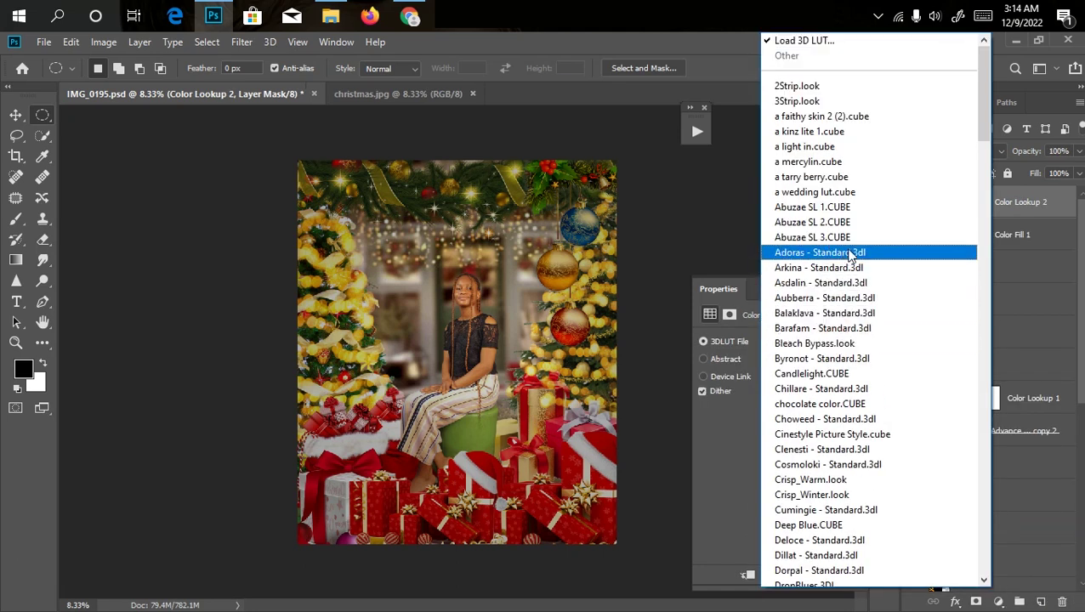
{"action": "left_click", "coordinate": [804, 404]}
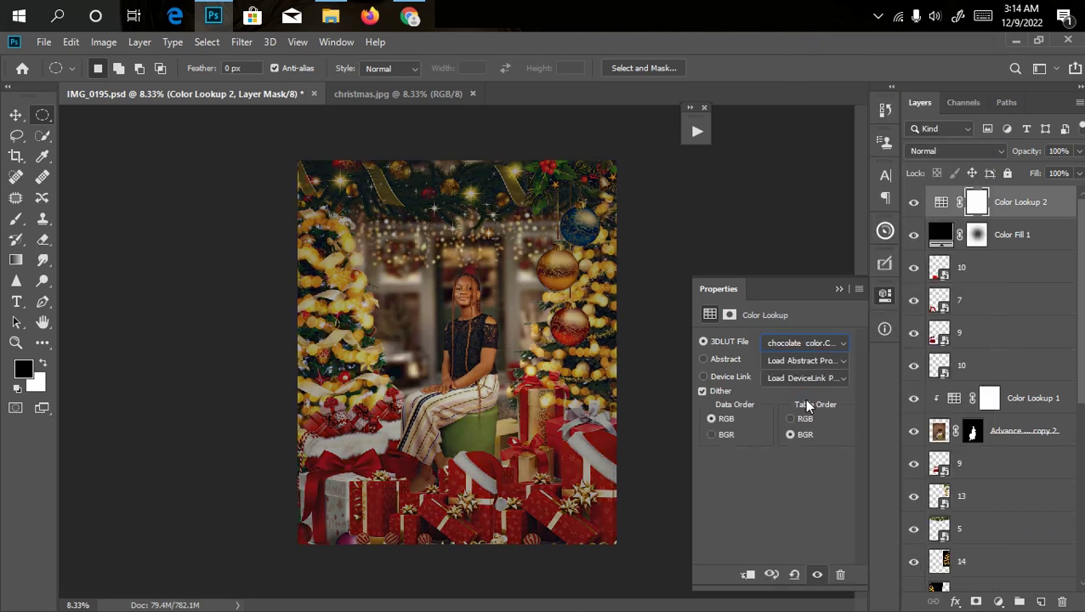
{"action": "left_click", "coordinate": [1079, 151]}
{"action": "left_click_drag", "start_coordinate": [1065, 172], "coordinate": [1053, 174]}
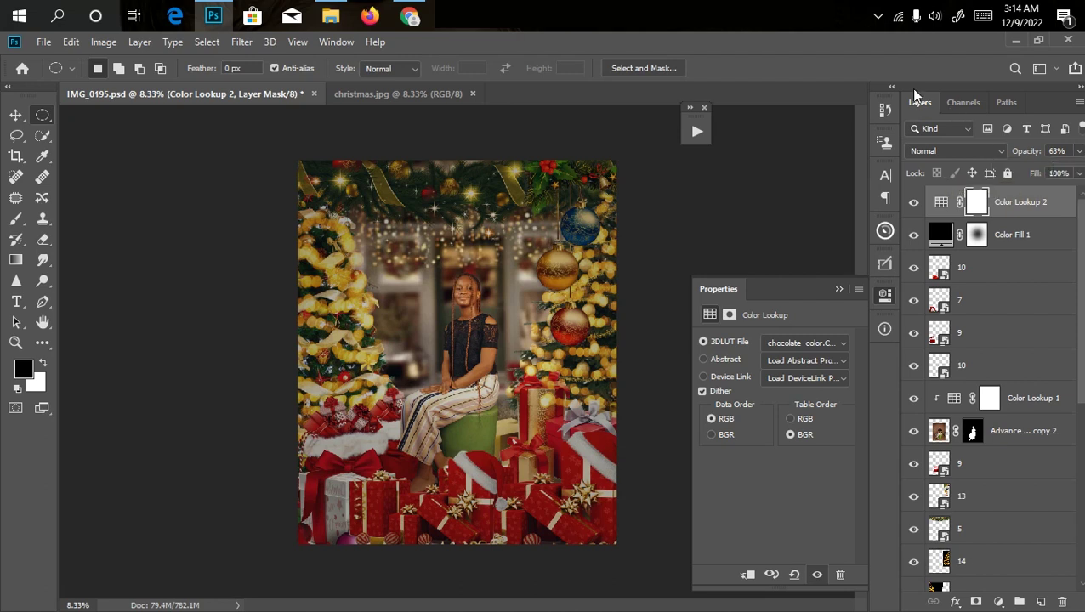
{"action": "left_click", "coordinate": [434, 92]}
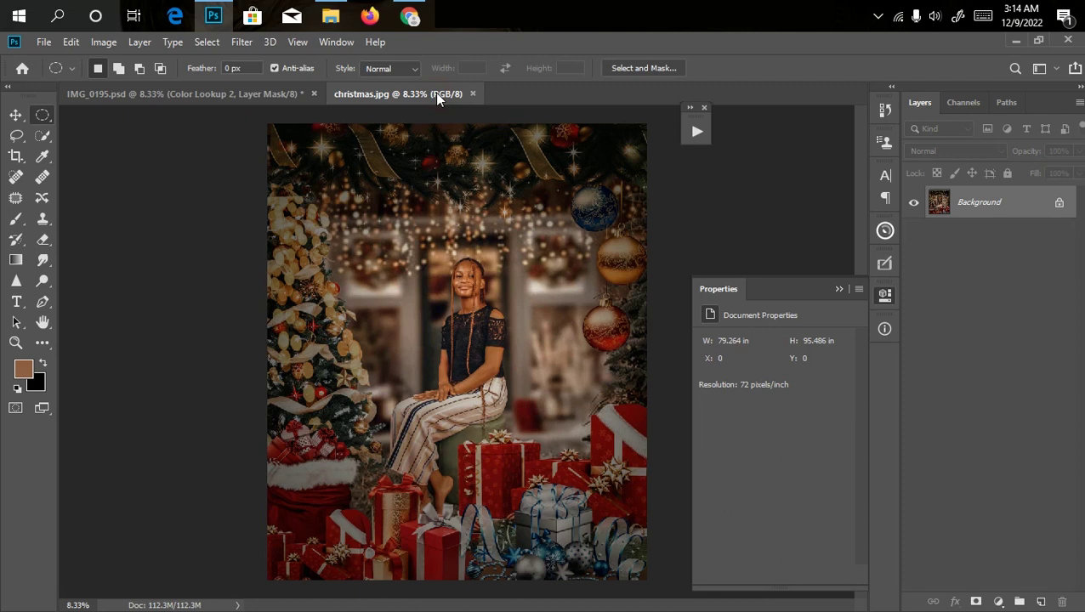
{"action": "left_click", "coordinate": [237, 93]}
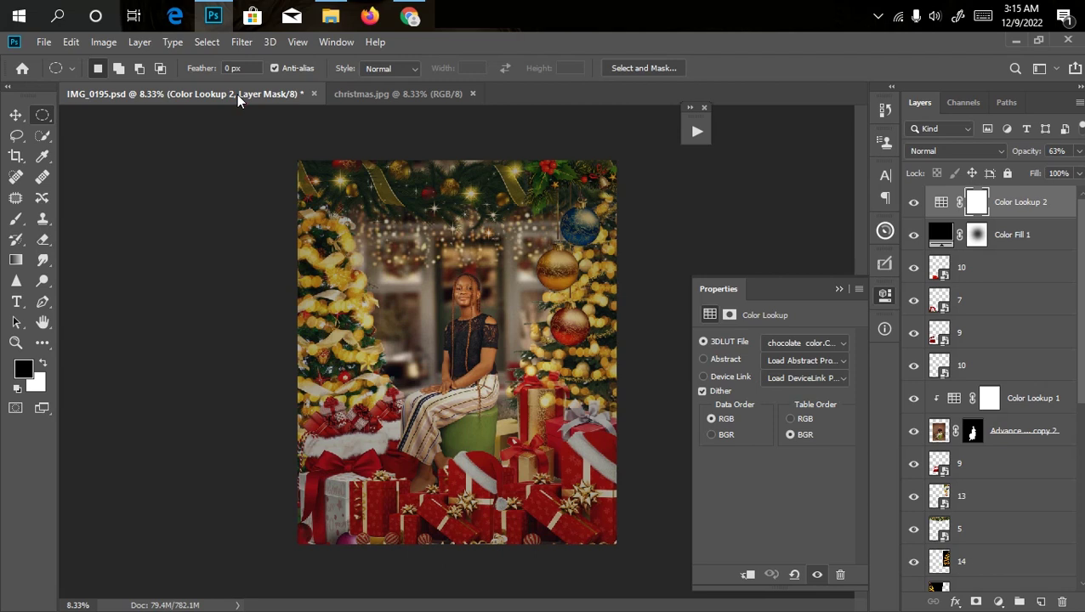
Step: Switch to Chrome and look through the featured and full product listings on the Selar store page
{"action": "left_click", "coordinate": [412, 20]}
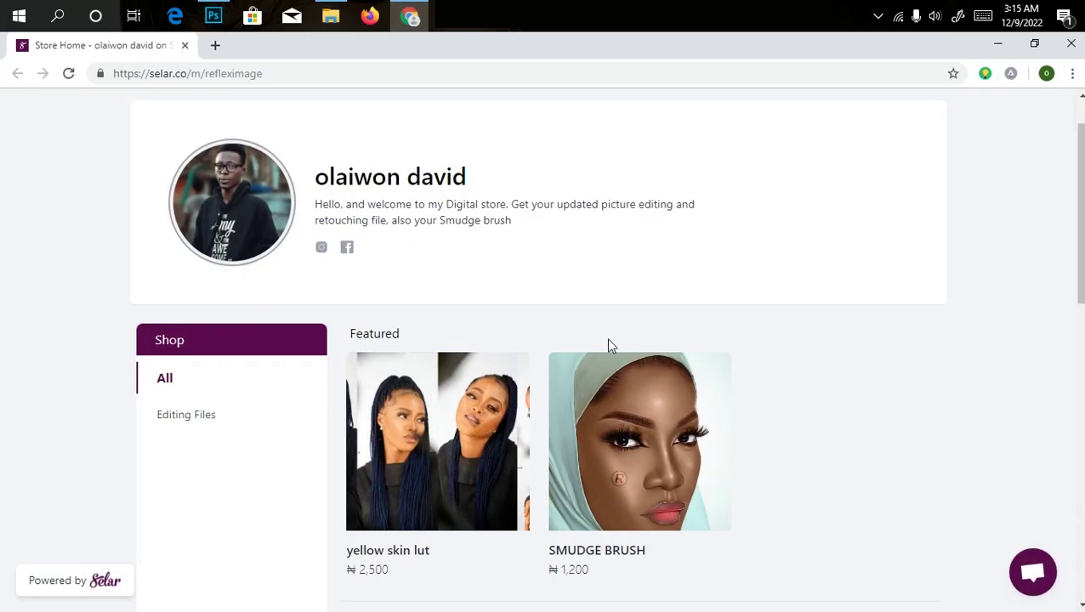
{"action": "scroll", "coordinate": [1079, 212], "scroll_direction": "down", "scroll_amount": 7}
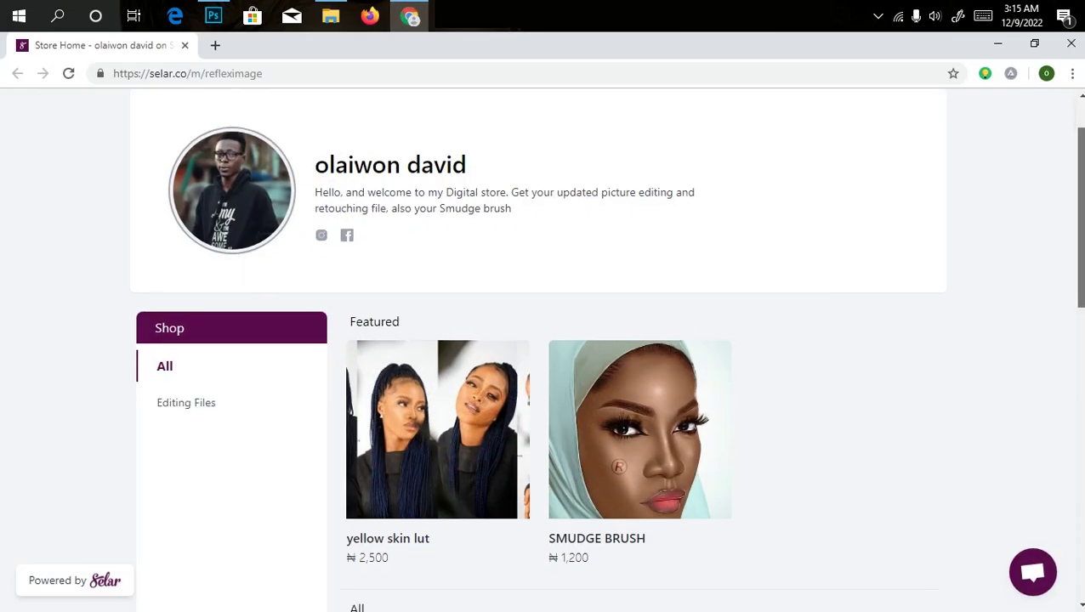
{"action": "scroll", "coordinate": [544, 349], "scroll_direction": "up", "scroll_amount": 7}
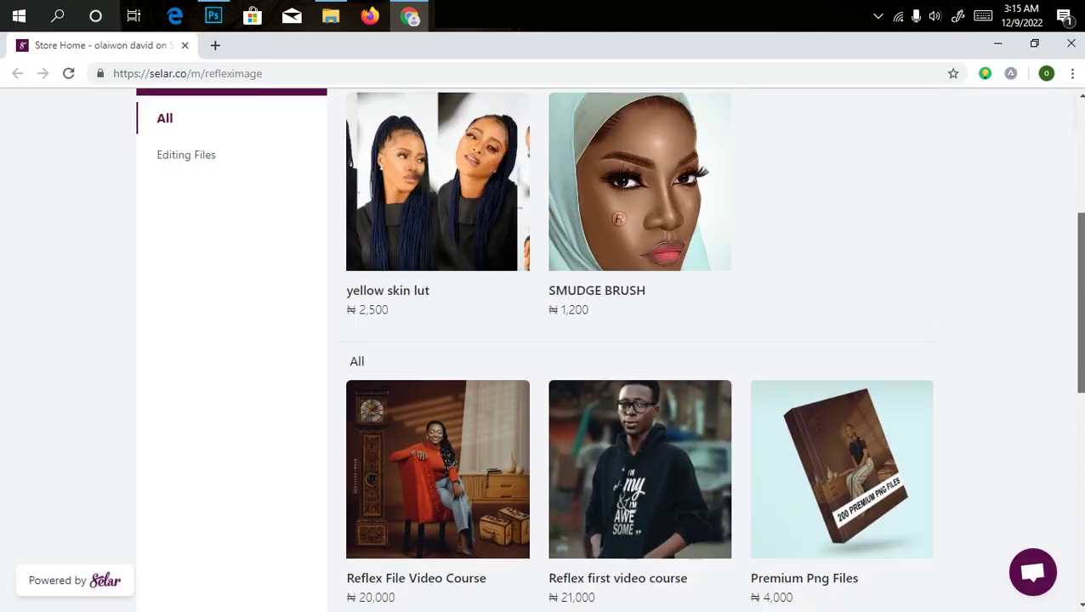
{"action": "scroll", "coordinate": [537, 349], "scroll_direction": "up", "scroll_amount": 1}
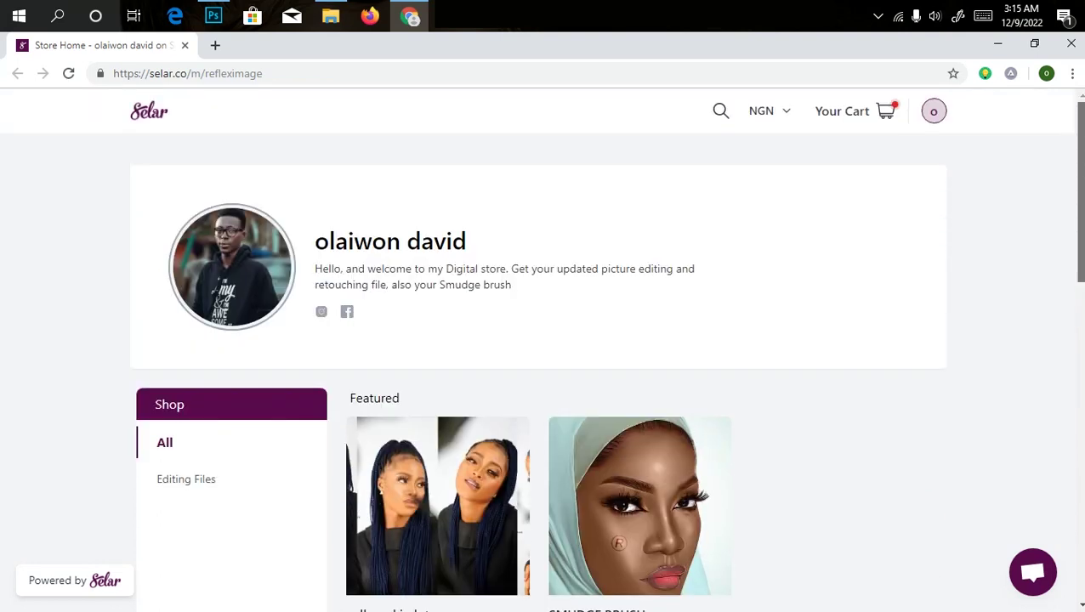
{"action": "scroll", "coordinate": [607, 350], "scroll_direction": "down", "scroll_amount": 8}
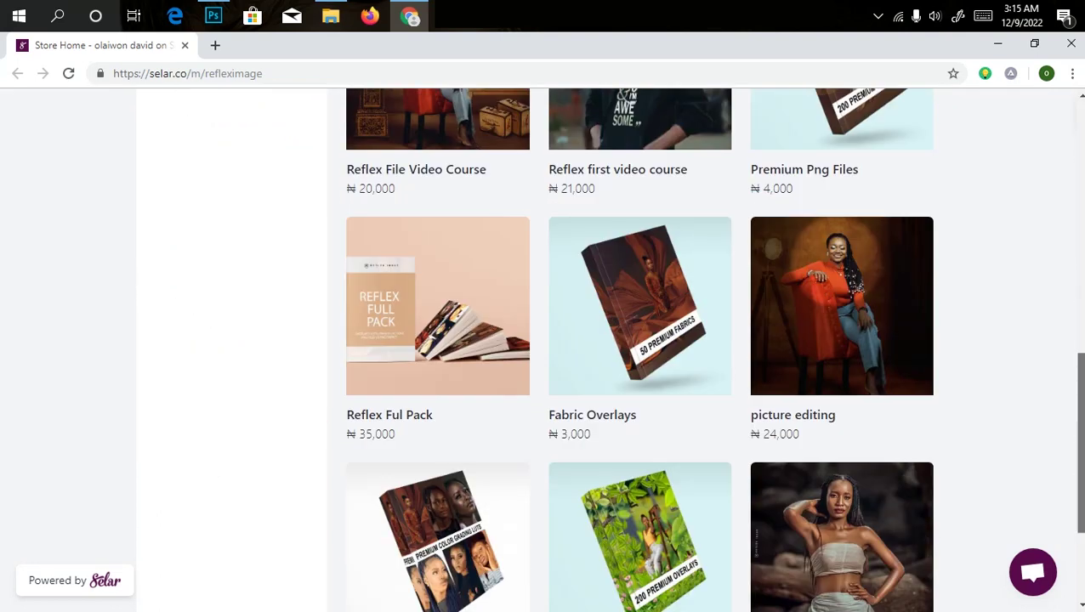
{"action": "scroll", "coordinate": [609, 349], "scroll_direction": "down", "scroll_amount": 2}
{"action": "scroll", "coordinate": [609, 349], "scroll_direction": "up", "scroll_amount": 3}
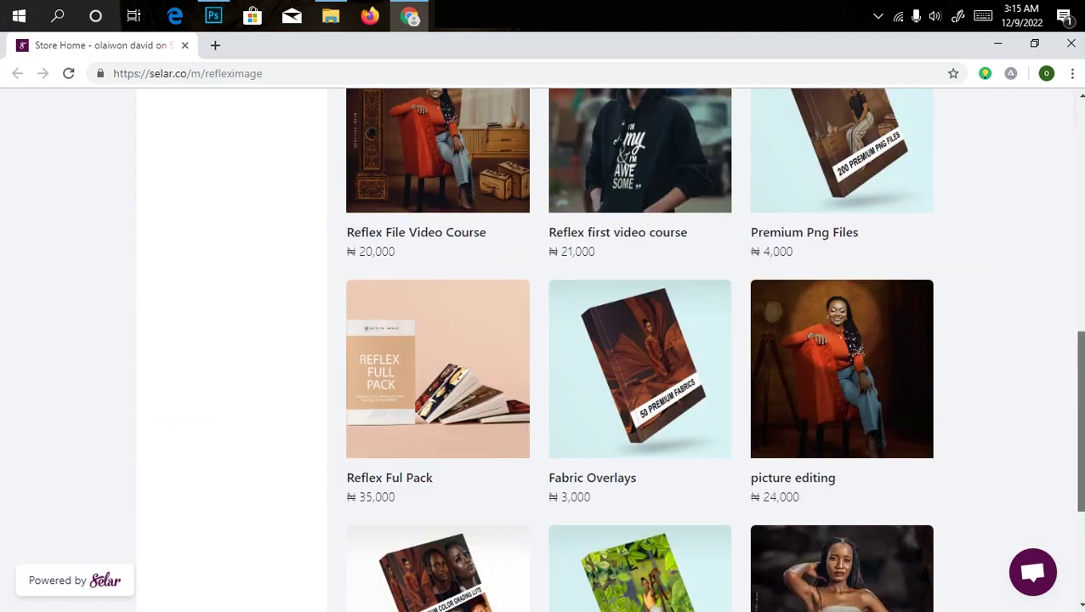
{"action": "scroll", "coordinate": [538, 349], "scroll_direction": "up", "scroll_amount": 10}
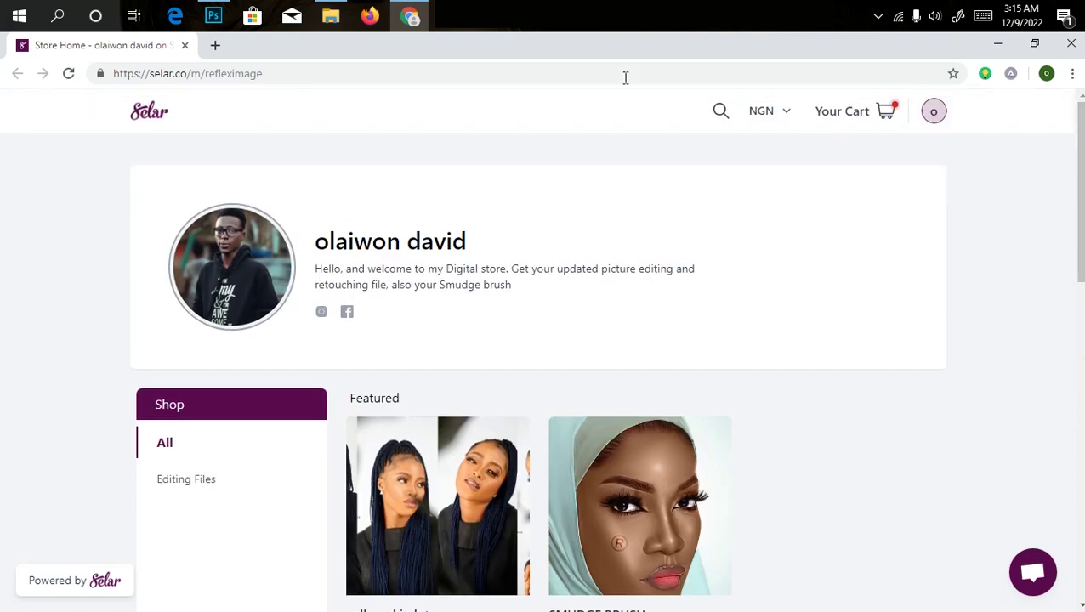
{"action": "mouse_move", "coordinate": [409, 18]}
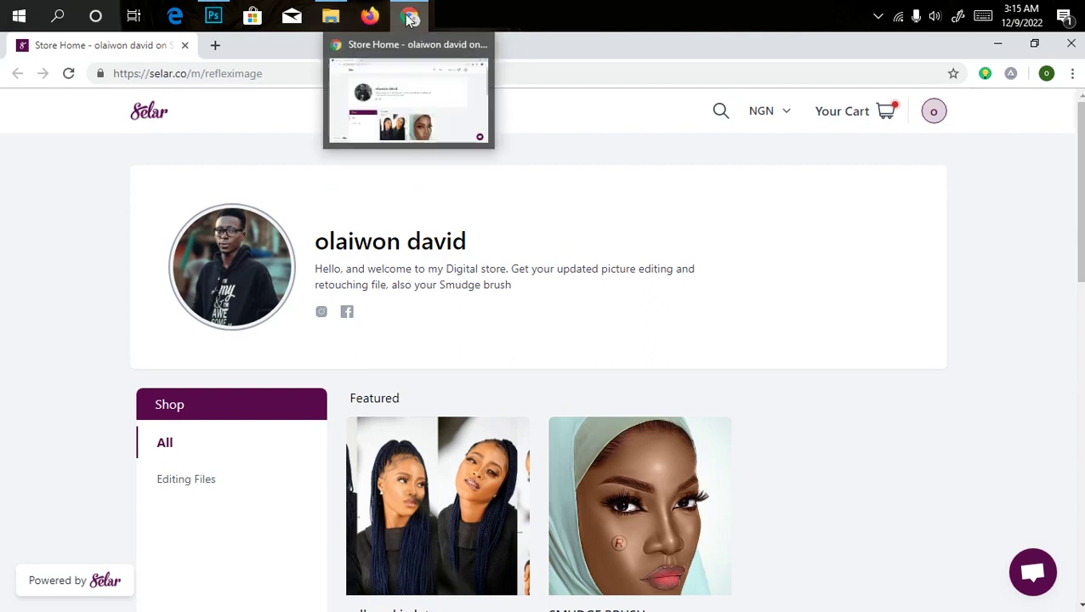